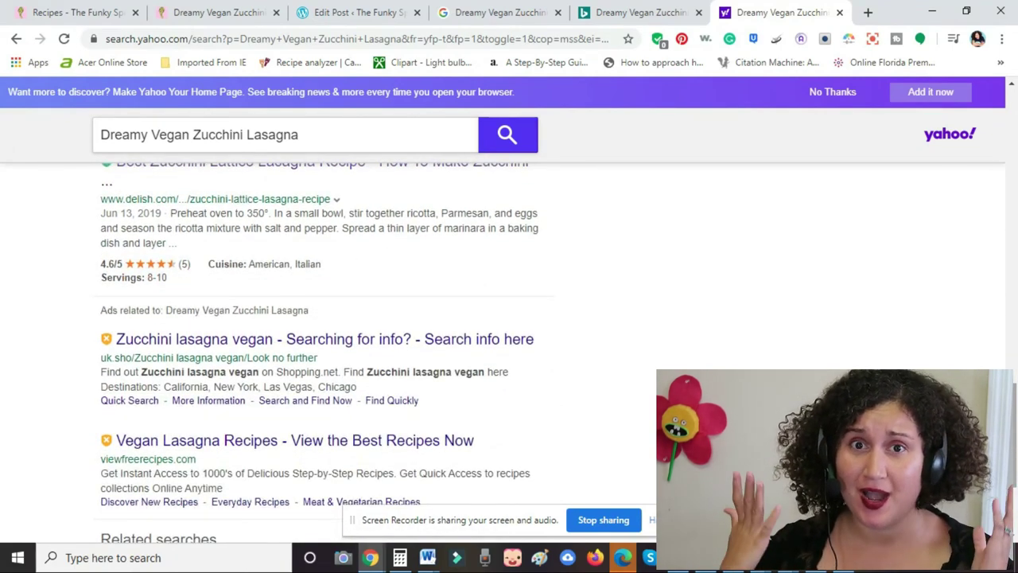
Review the published lasagna post and its editor page, including the recipe text and the Yoast SEO Premium section with its focus keyphrase field
click(237, 10)
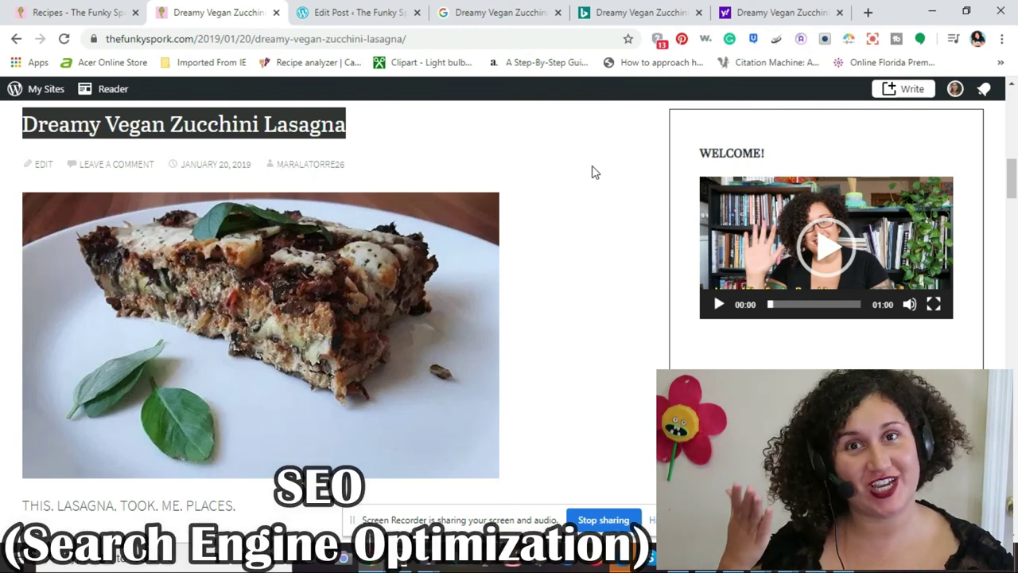
click(366, 12)
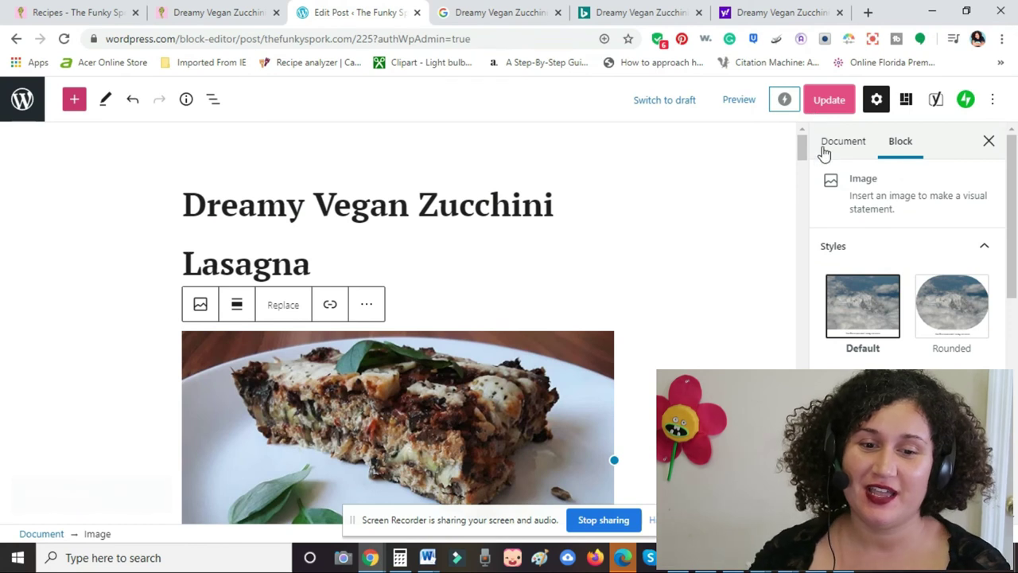
drag(802, 148, 804, 155)
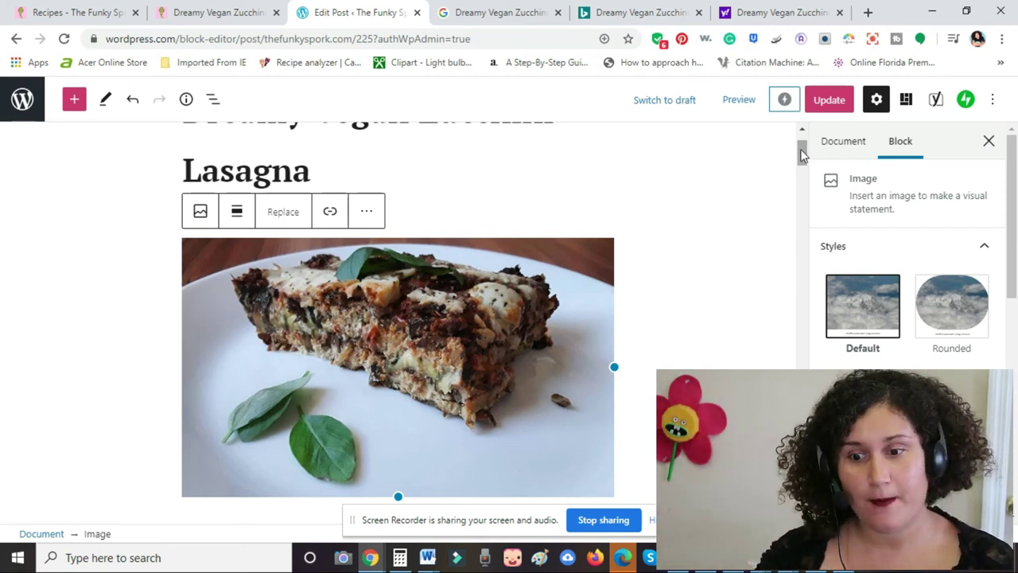
drag(802, 155, 806, 252)
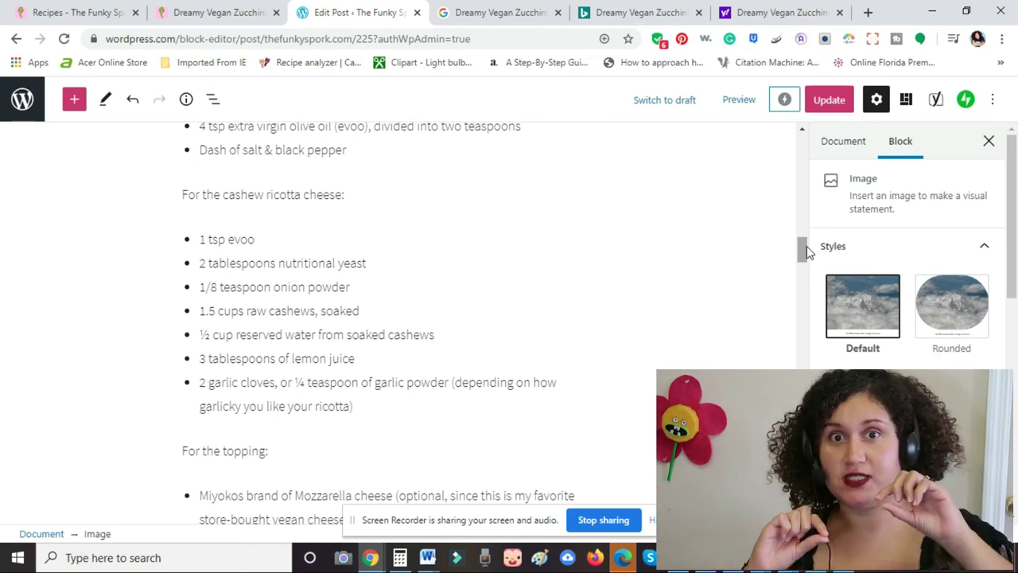
drag(804, 246, 803, 422)
drag(103, 129, 104, 208)
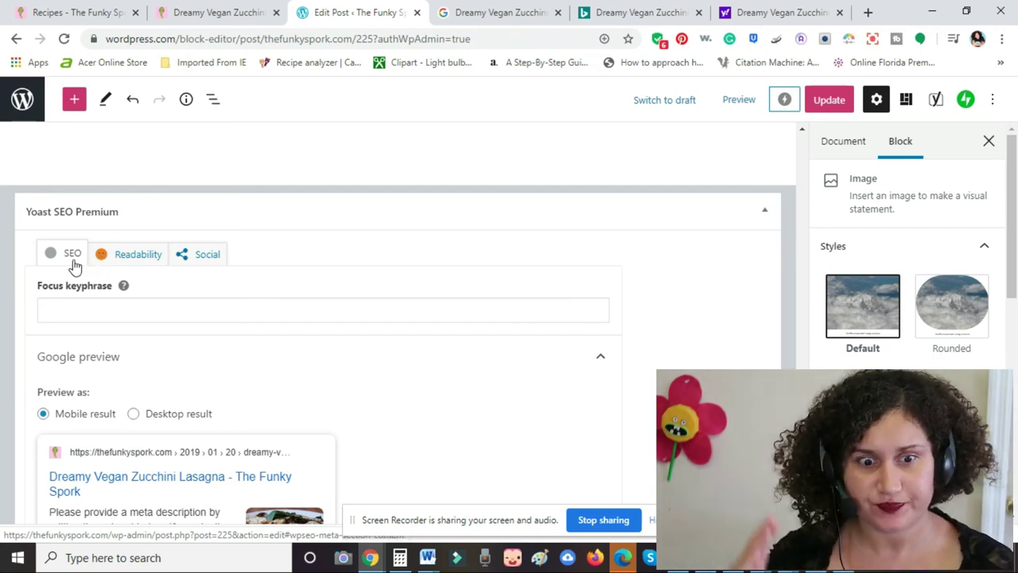
click(73, 317)
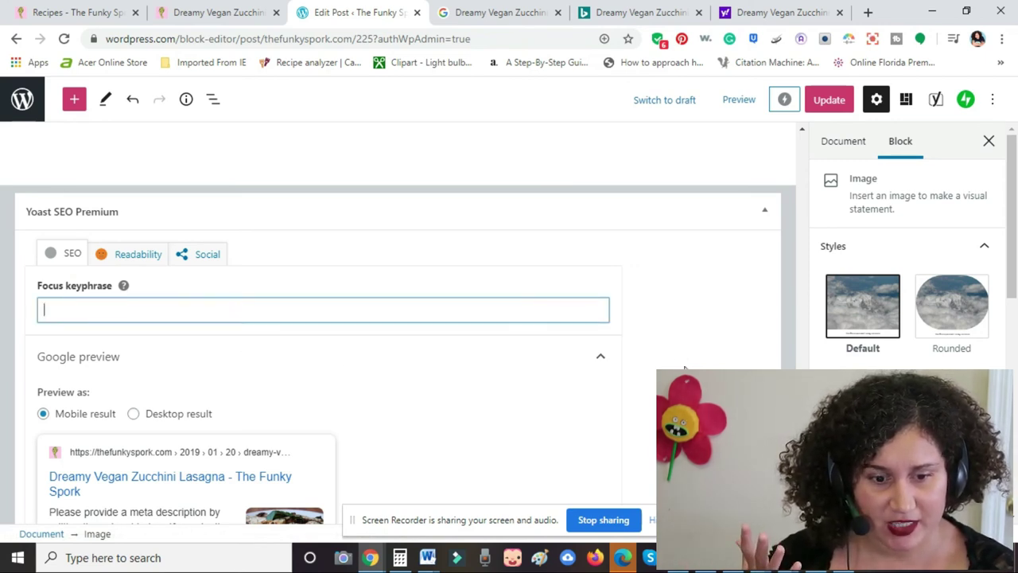
mouse_move(802, 477)
mouse_down()
mouse_move(807, 132)
mouse_move(802, 478)
mouse_up()
scroll(397, 318, down, 7)
scroll(397, 318, up, 4)
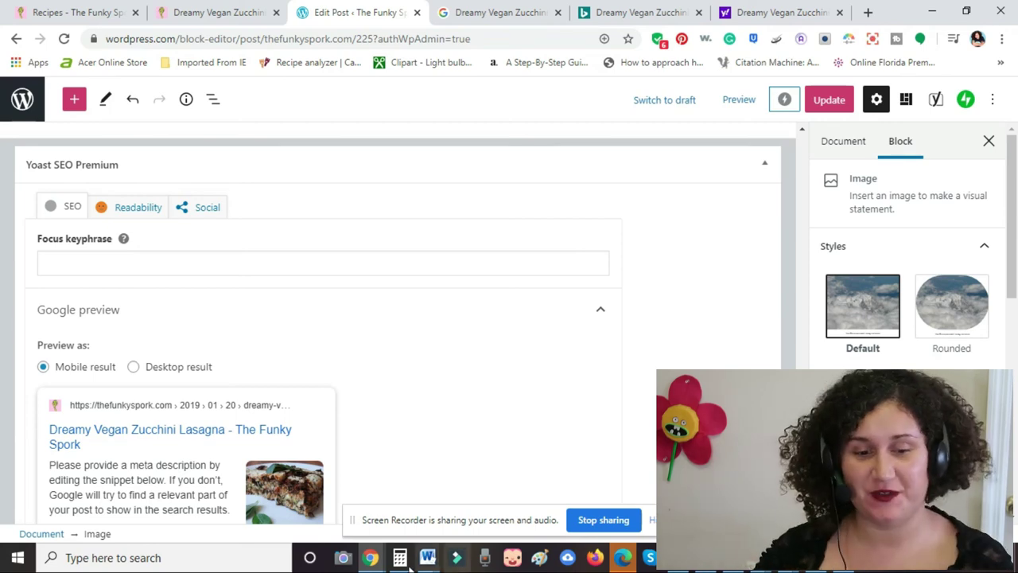
Switch to the Dreamy Vegan Zucchini Lasagna document in Word and compare the old and new recipe titles
mouse_move(426, 561)
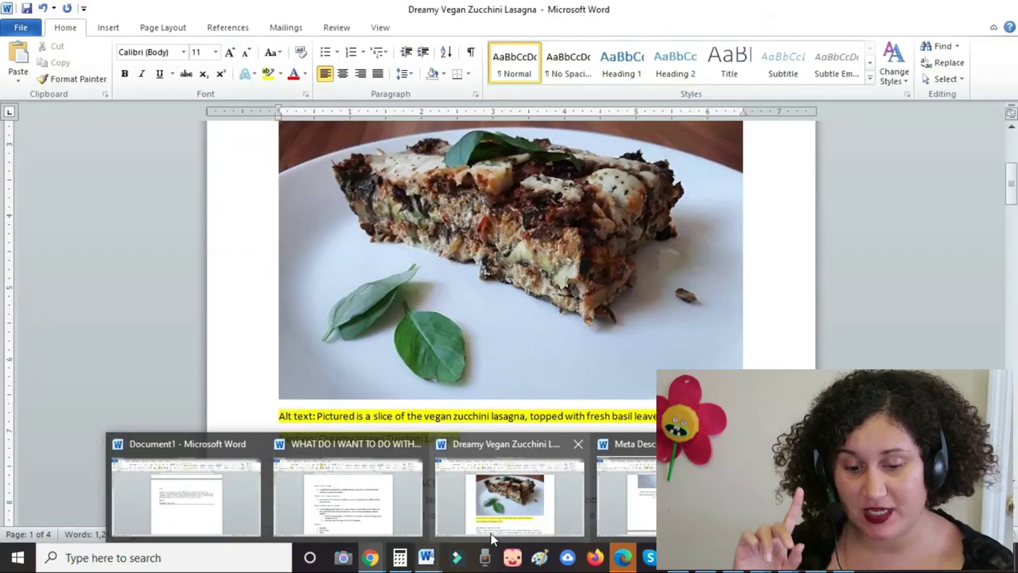
click(491, 533)
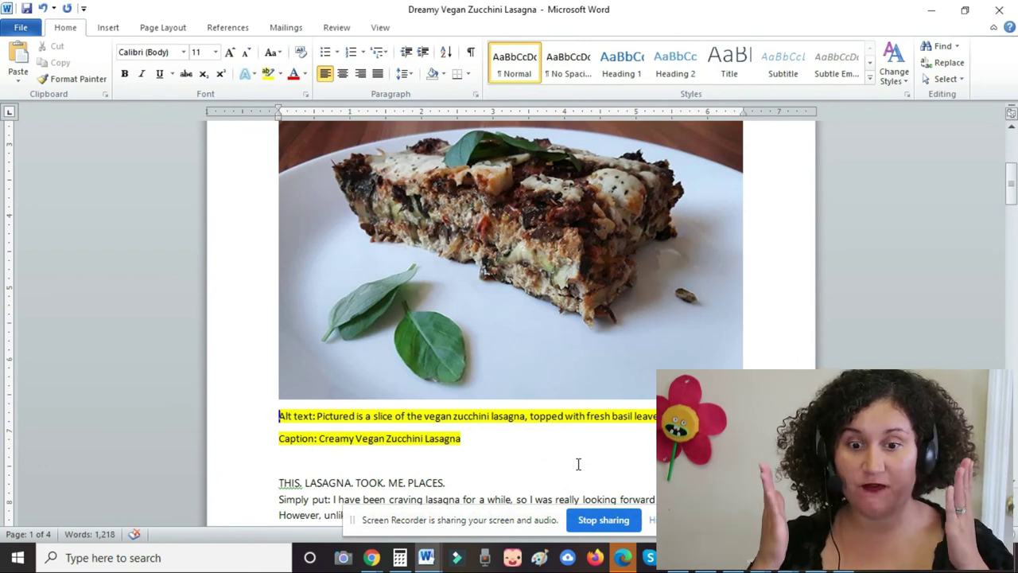
drag(1013, 182, 1015, 143)
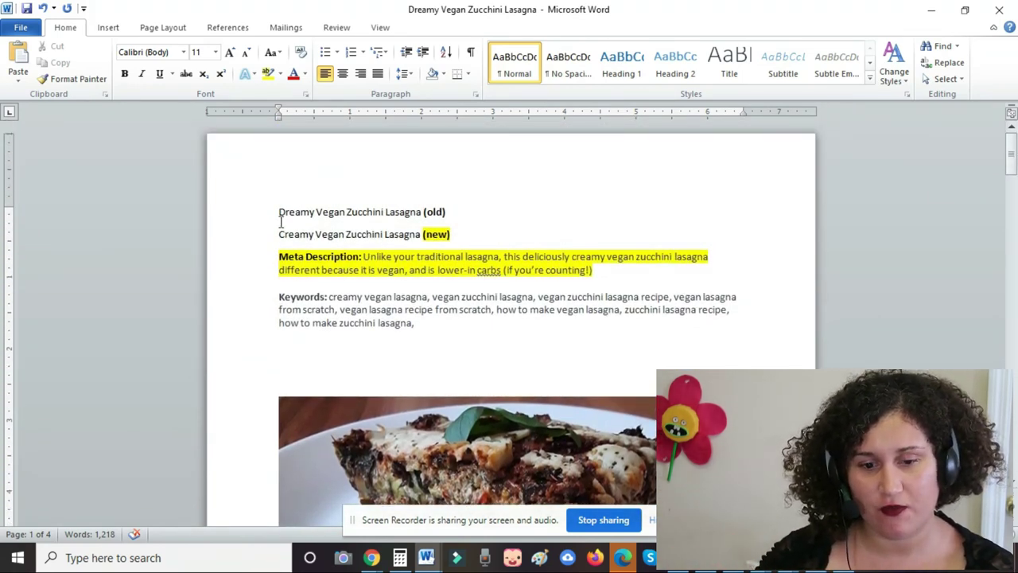
drag(279, 210, 422, 210)
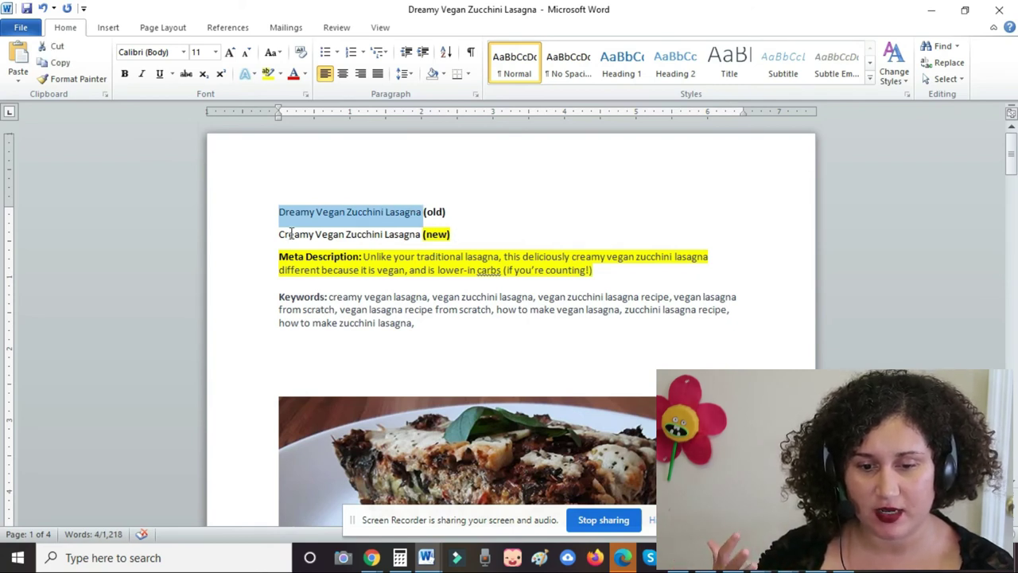
drag(280, 236, 399, 236)
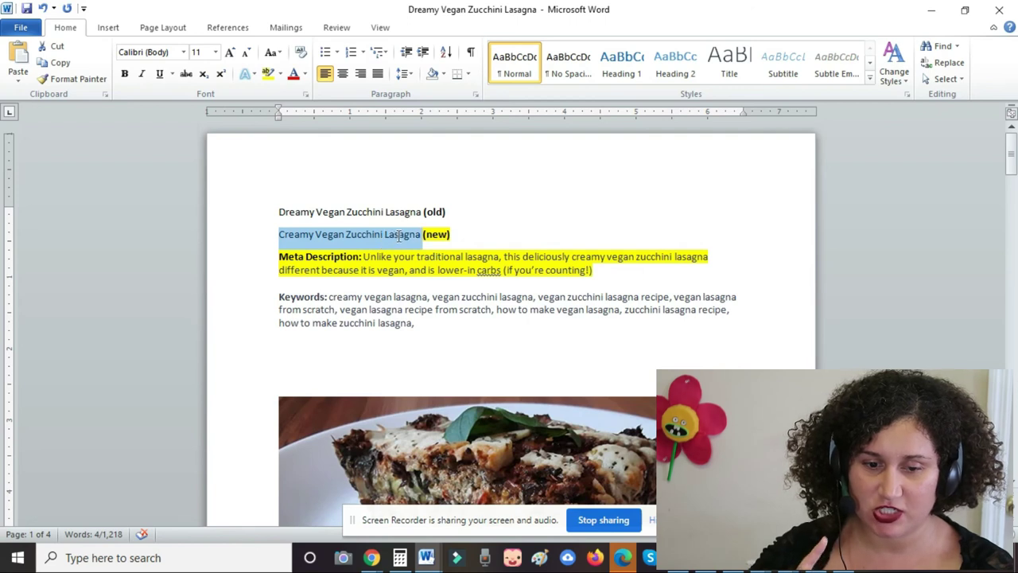
Replace the word "Creamy" with "Cheesey" in the title marked as new
click(314, 236)
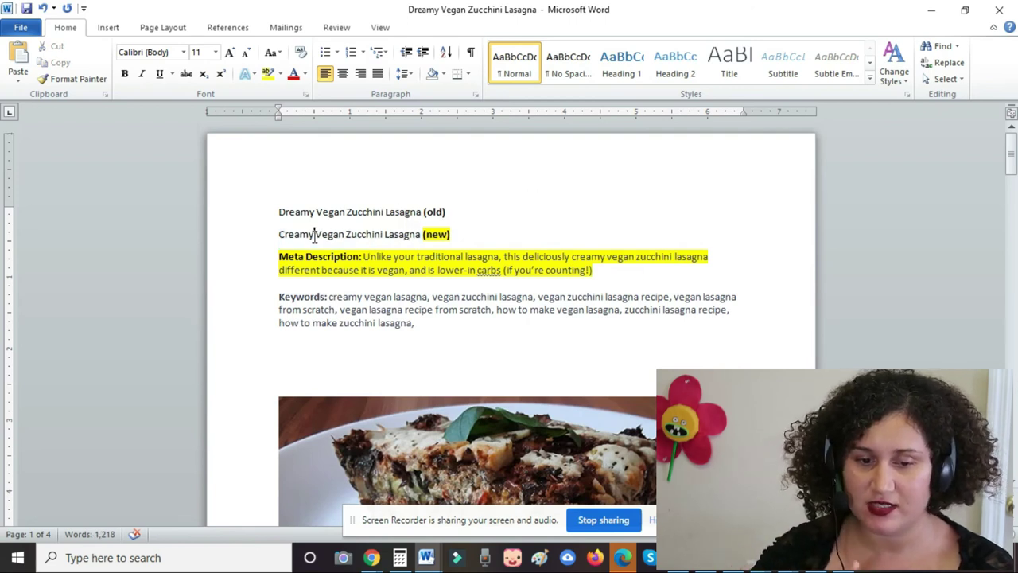
key(BackSpace)
key(BackSpace)
key(BackSpace)
key(BackSpace)
key(BackSpace)
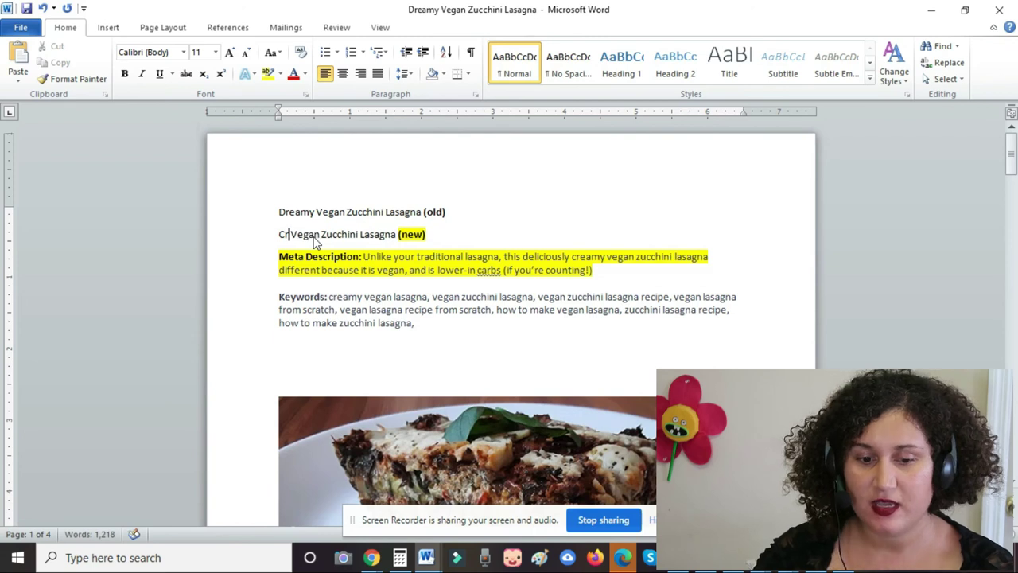
text(heesey)
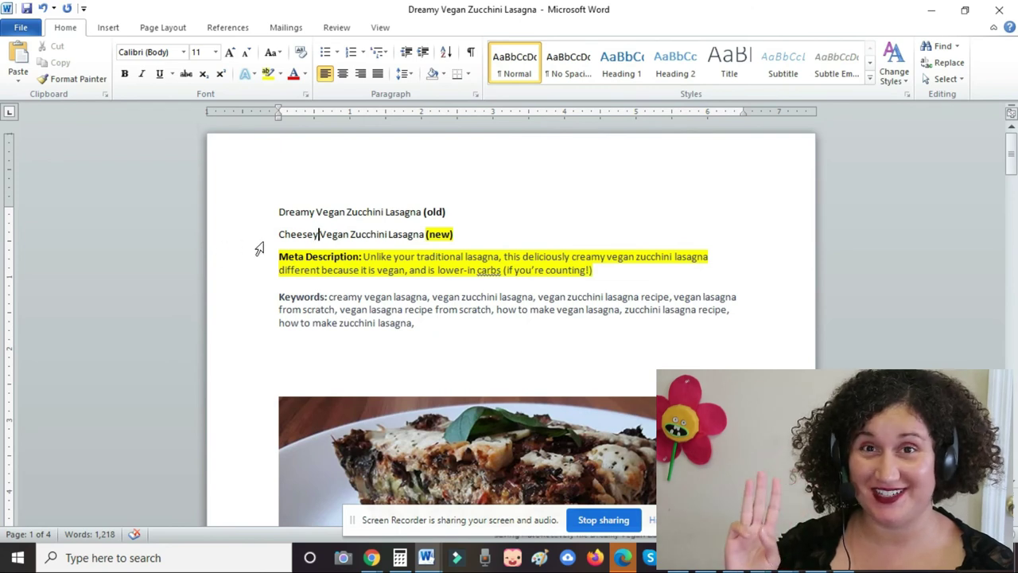
Copy the new title from Word and paste it into the WordPress post in Chrome as the Yoast focus keyphrase "Cheesy Vegan Zucchini Lasagna"
drag(276, 231, 402, 235)
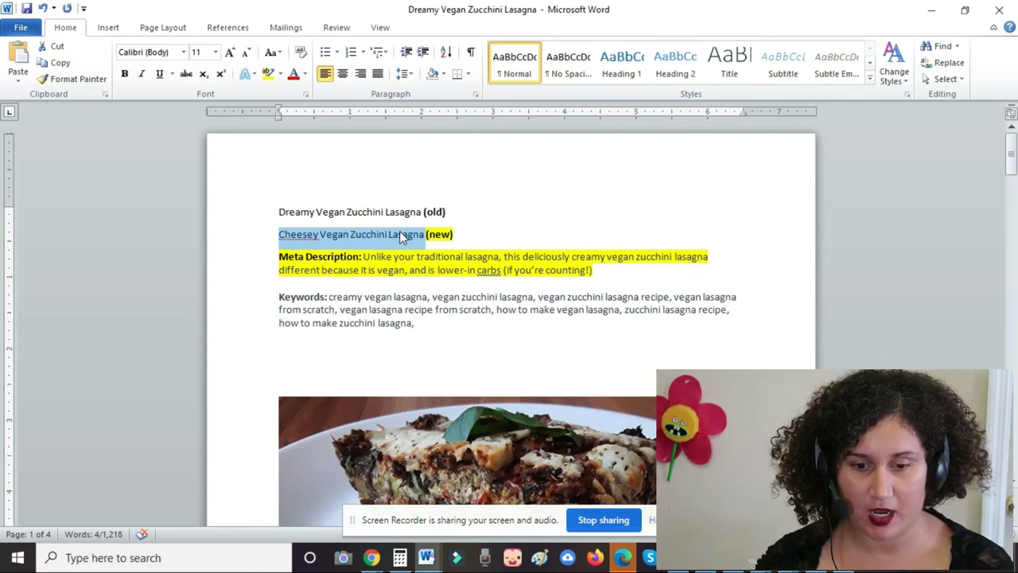
right_click(405, 241)
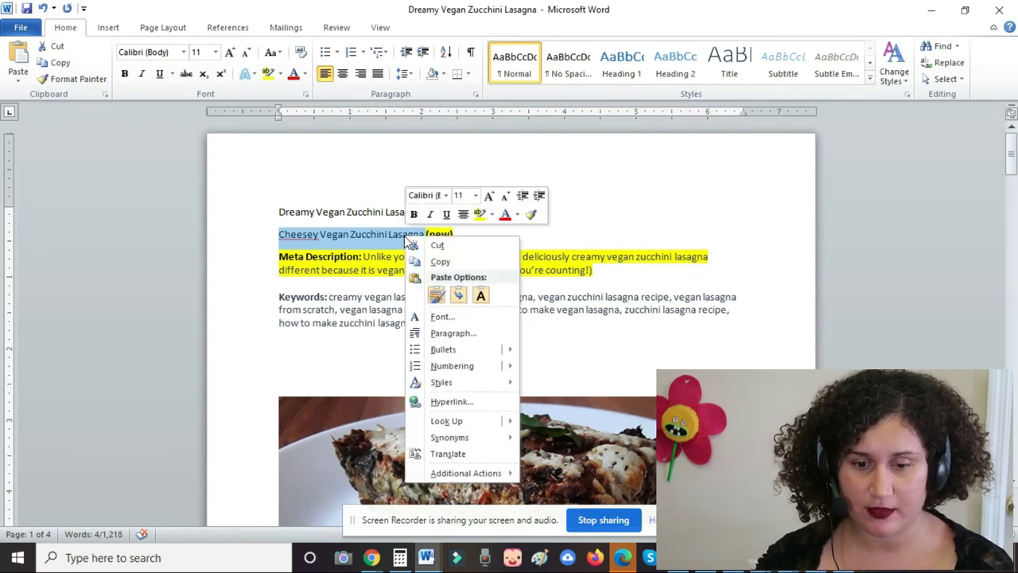
click(439, 262)
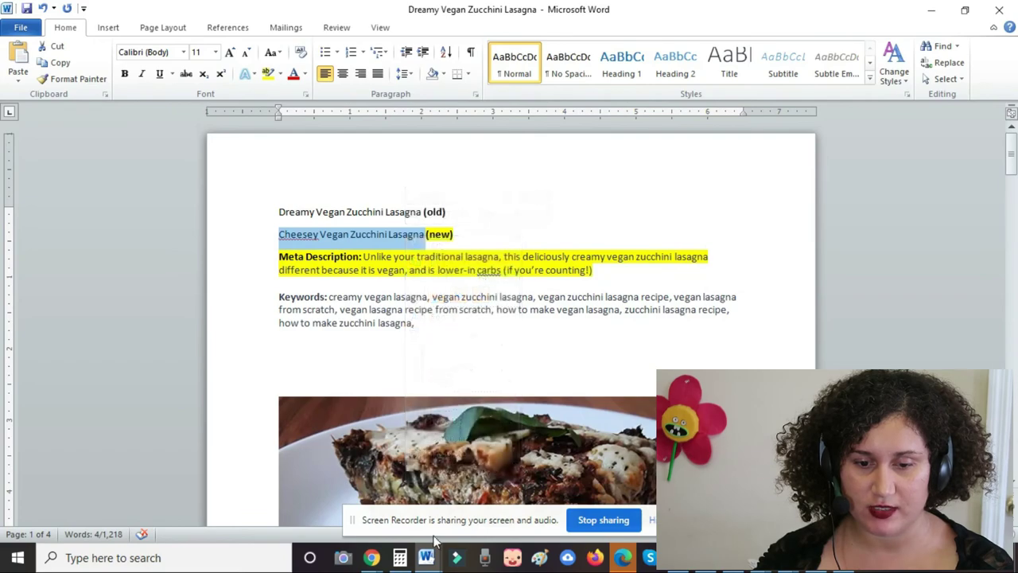
mouse_move(371, 559)
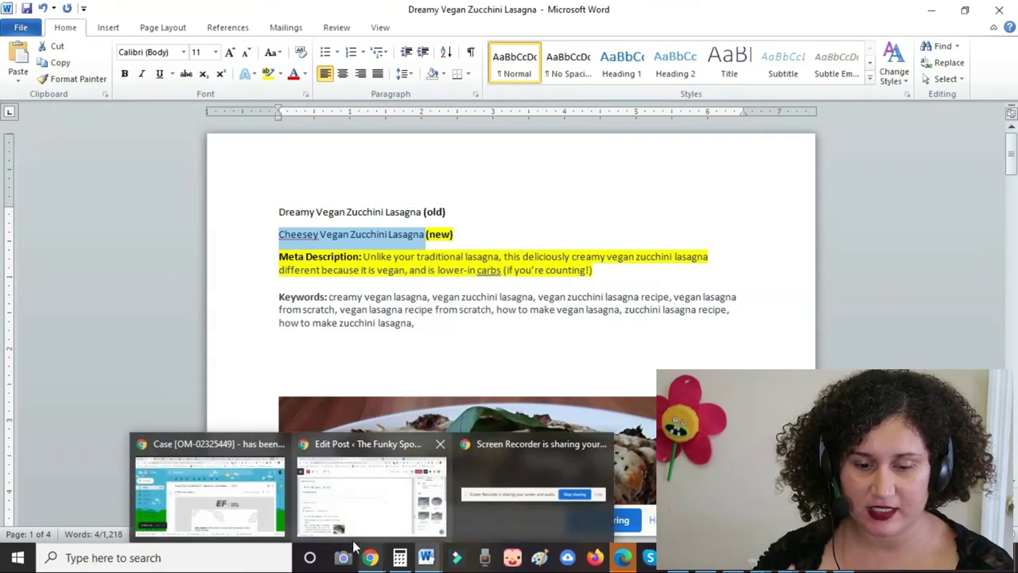
mouse_move(247, 511)
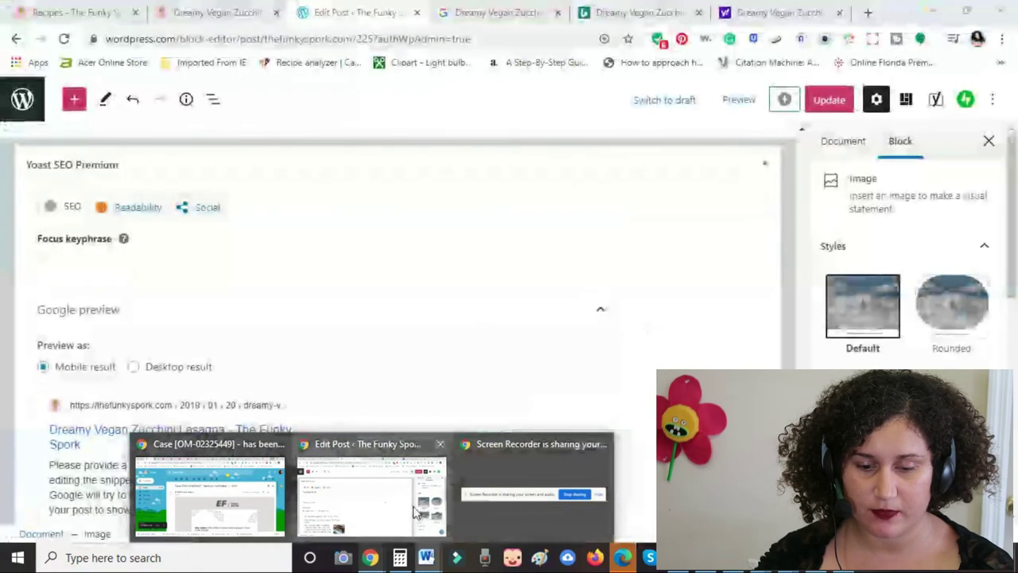
click(445, 496)
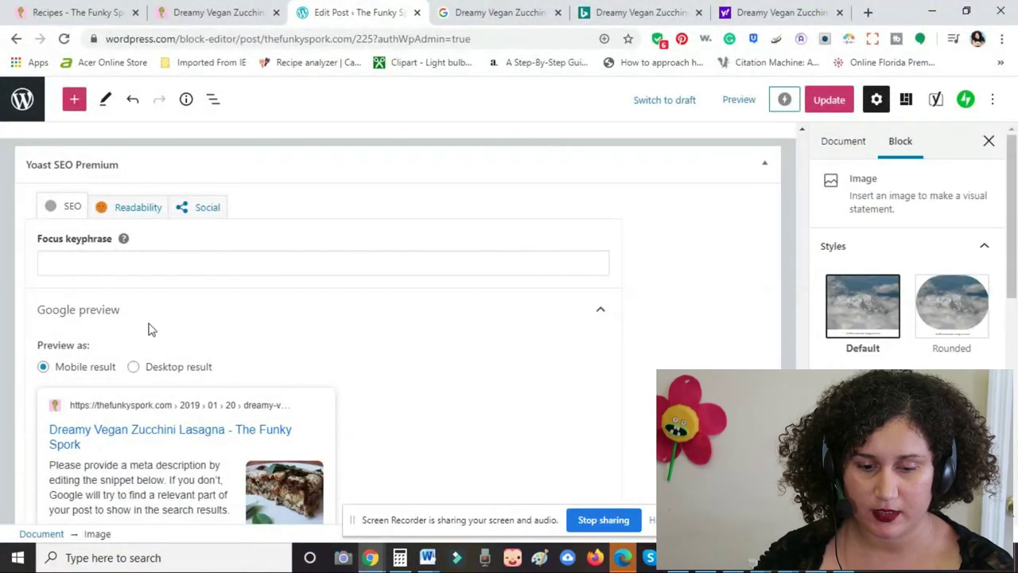
click(140, 262)
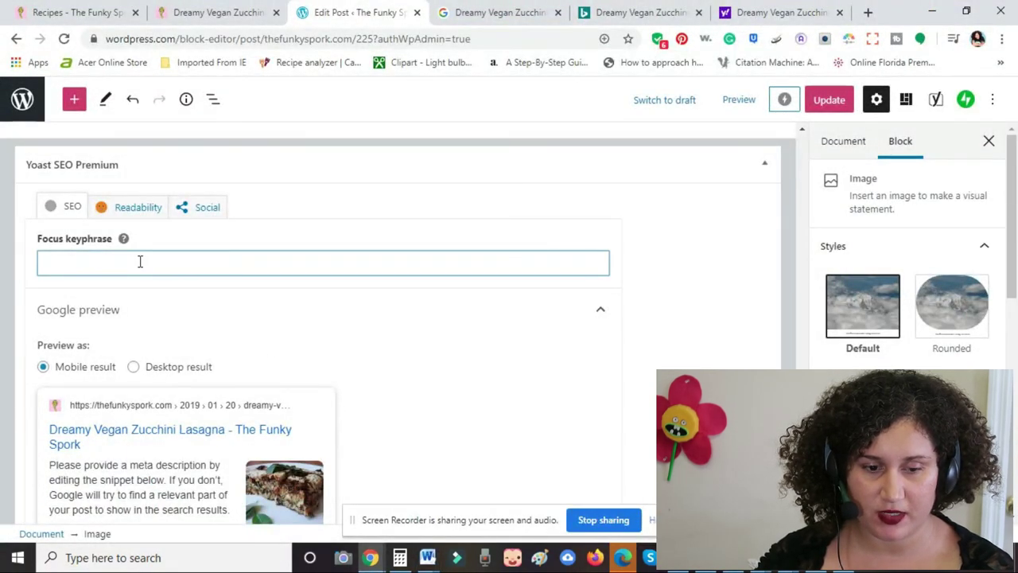
key(ctrl+v)
click(428, 557)
mouse_move(371, 561)
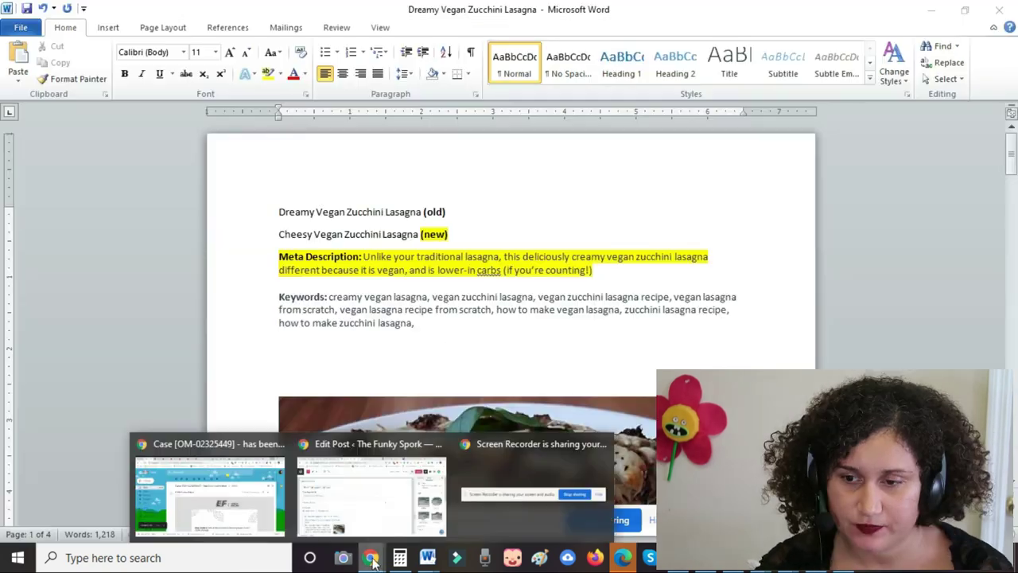
click(342, 497)
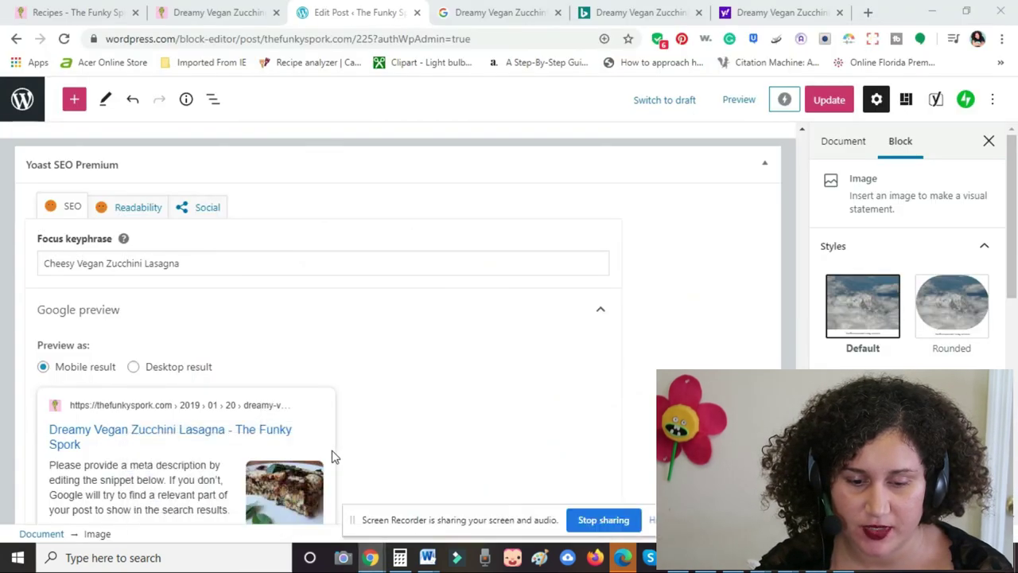
drag(182, 264, 25, 268)
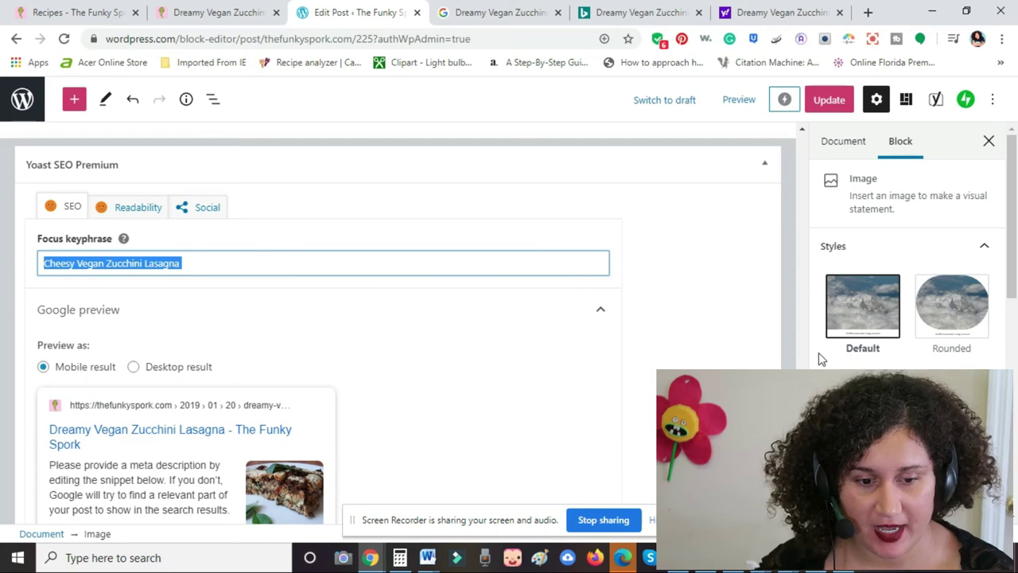
Change the post title to "Cheesy Vegan Zucchini Lasagna"
drag(802, 469, 805, 148)
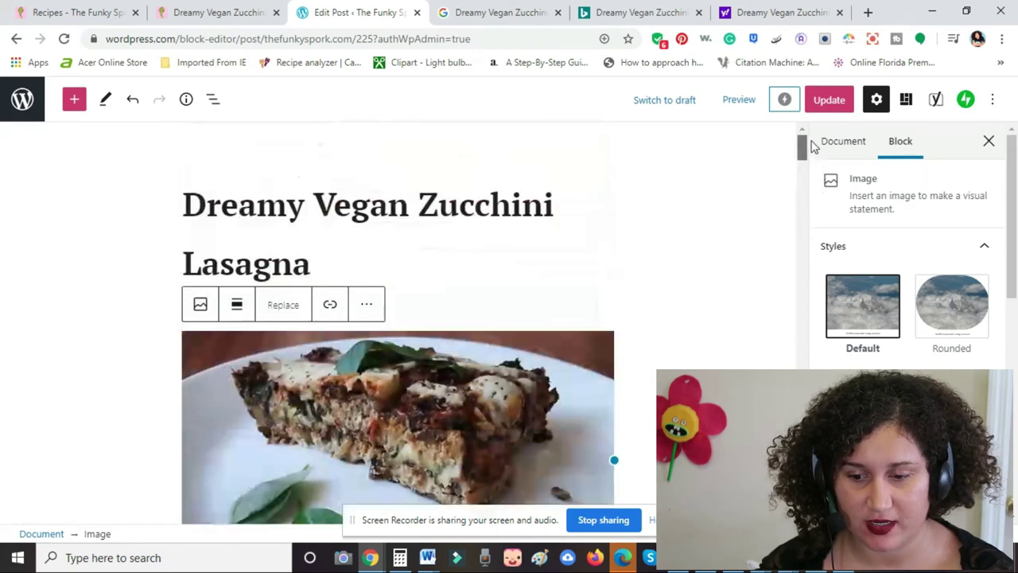
click(305, 208)
key(BackSpace)
key(BackSpace)
key(BackSpace)
key(BackSpace)
key(BackSpace)
key(BackSpace)
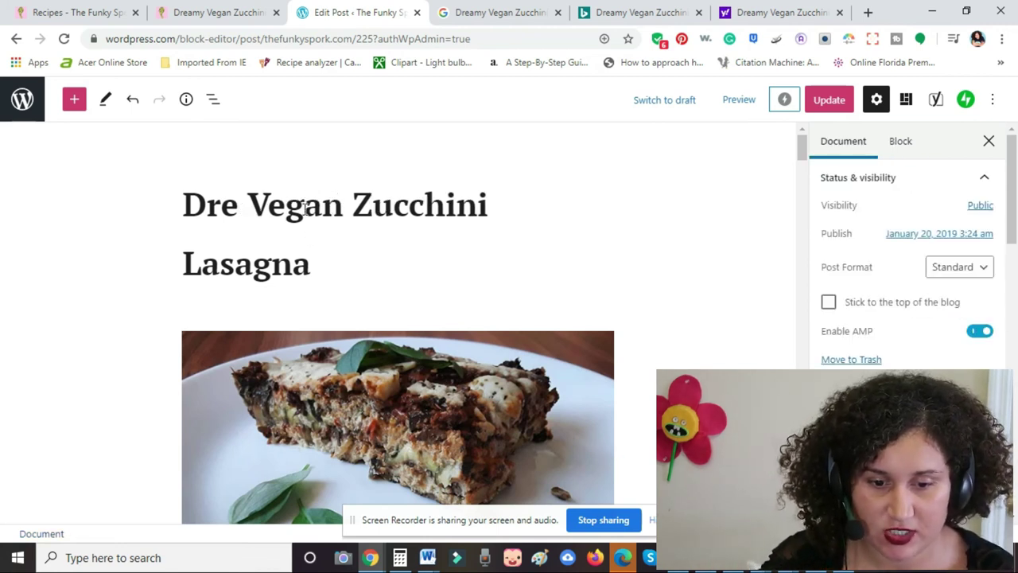
text(Ch)
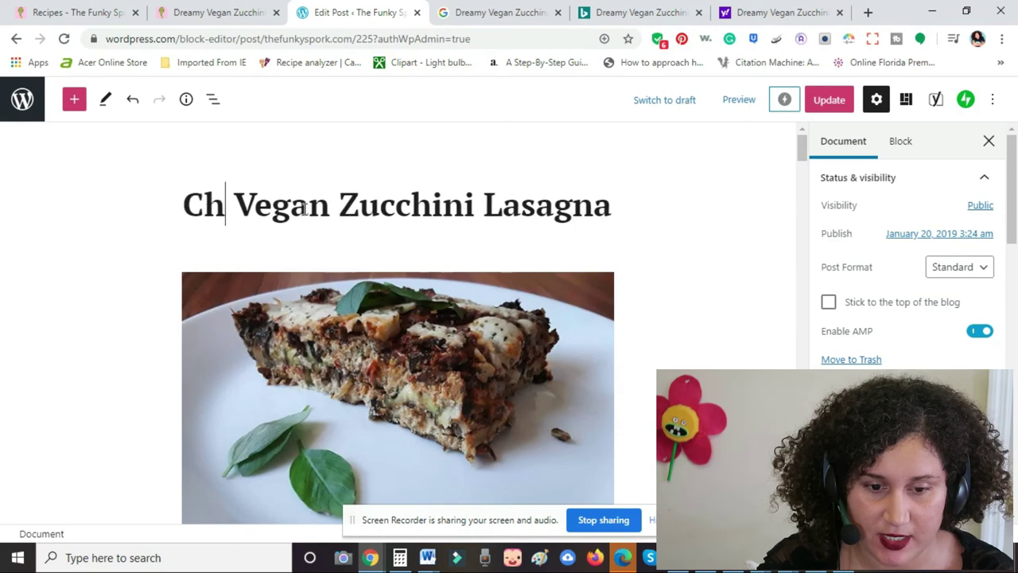
text(eesy)
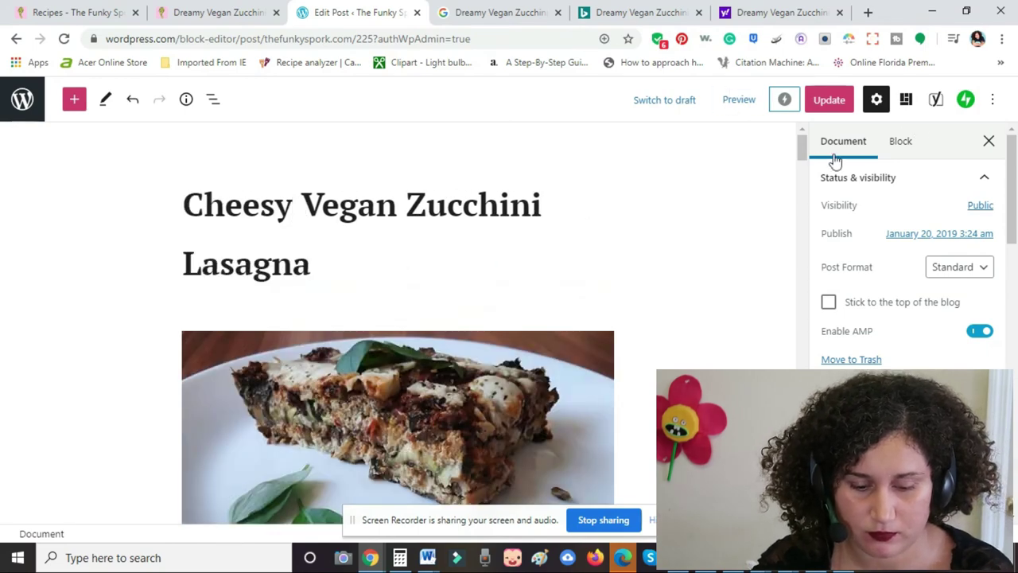
Expand the Yoast SEO analysis for the focus keyphrase and examine its problems, improvements and good results
drag(801, 148, 812, 404)
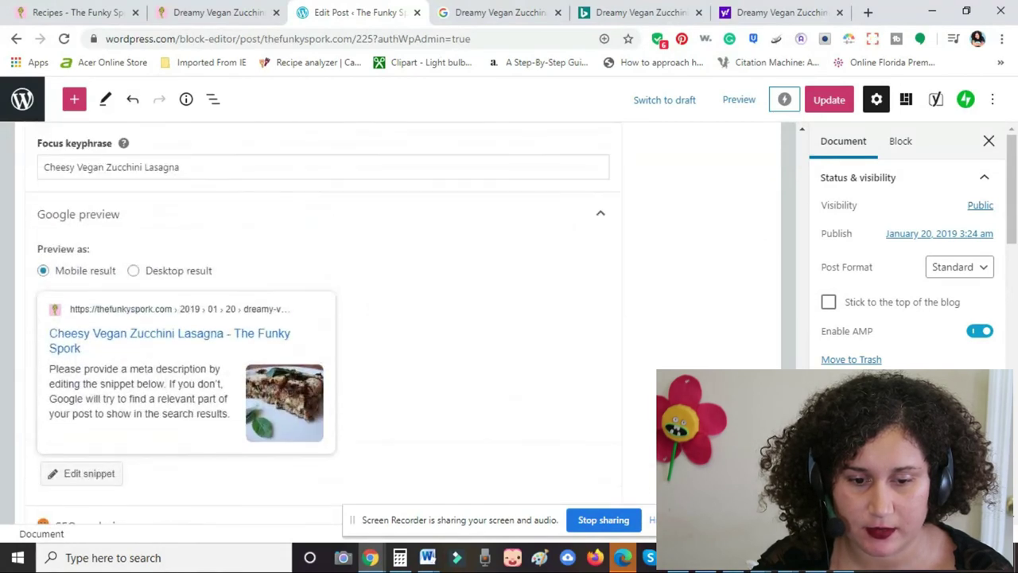
click(225, 170)
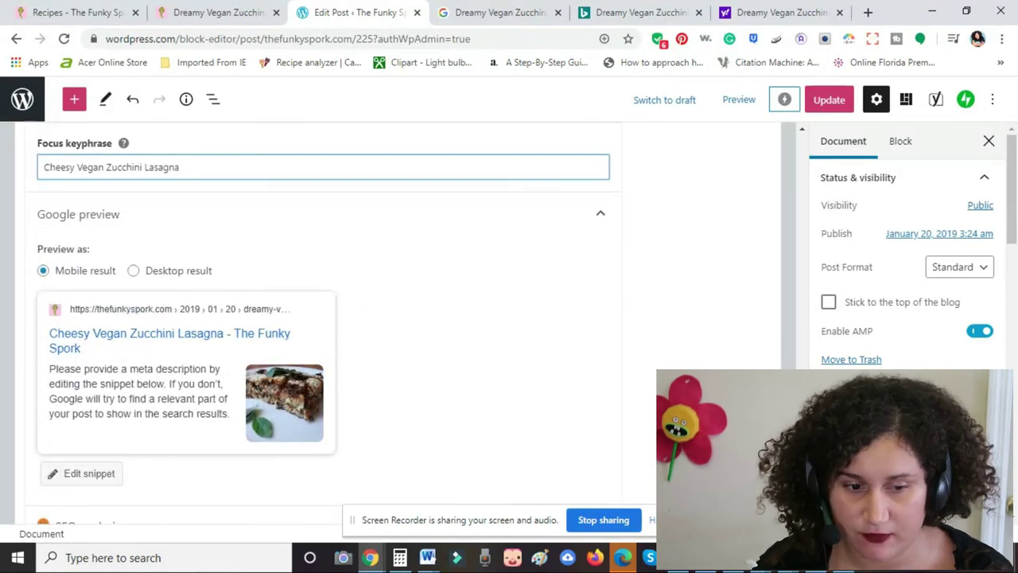
scroll(398, 319, up, 2)
scroll(398, 318, down, 5)
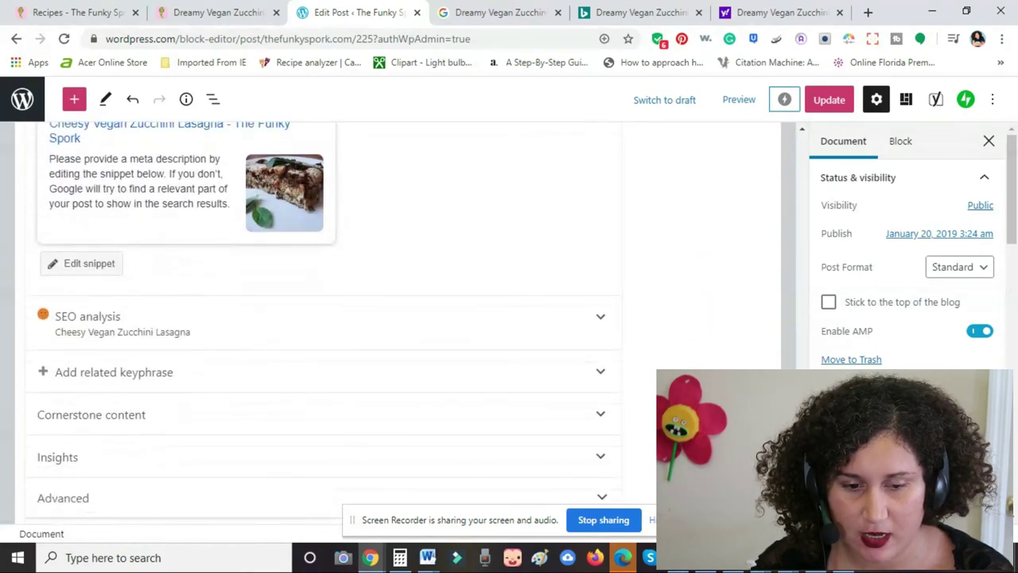
scroll(546, 387, down, 1)
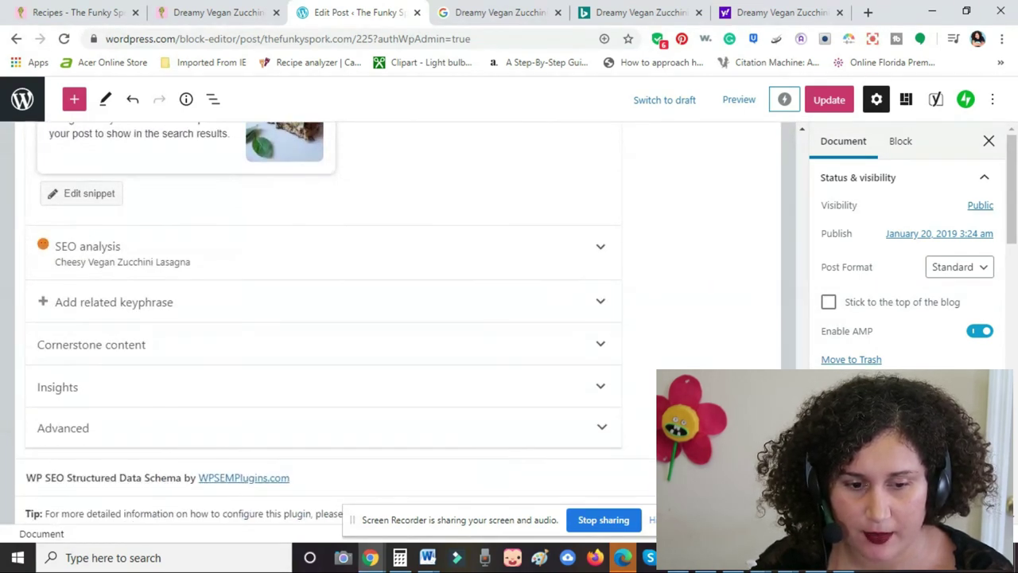
click(584, 253)
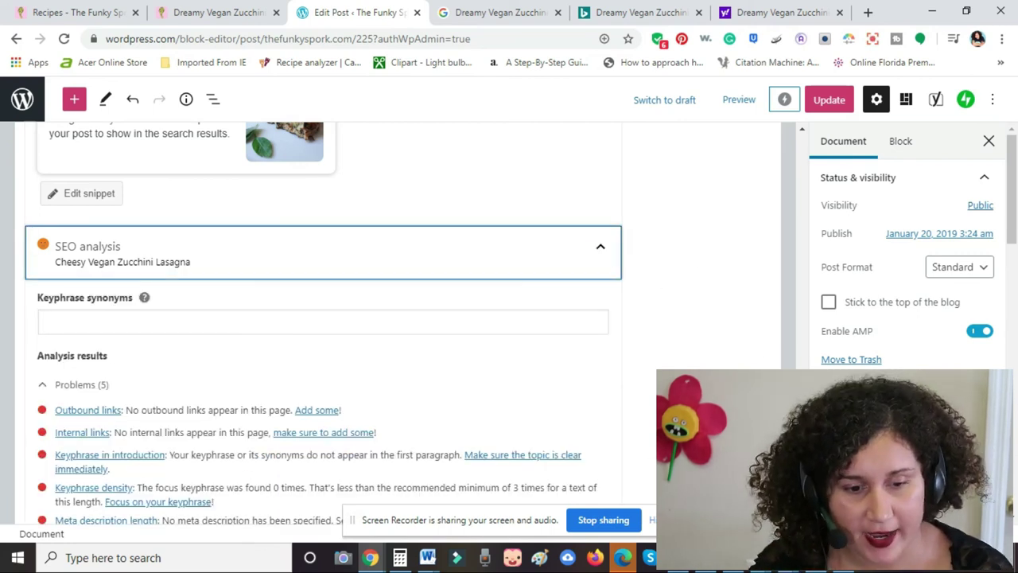
scroll(323, 323, down, 3)
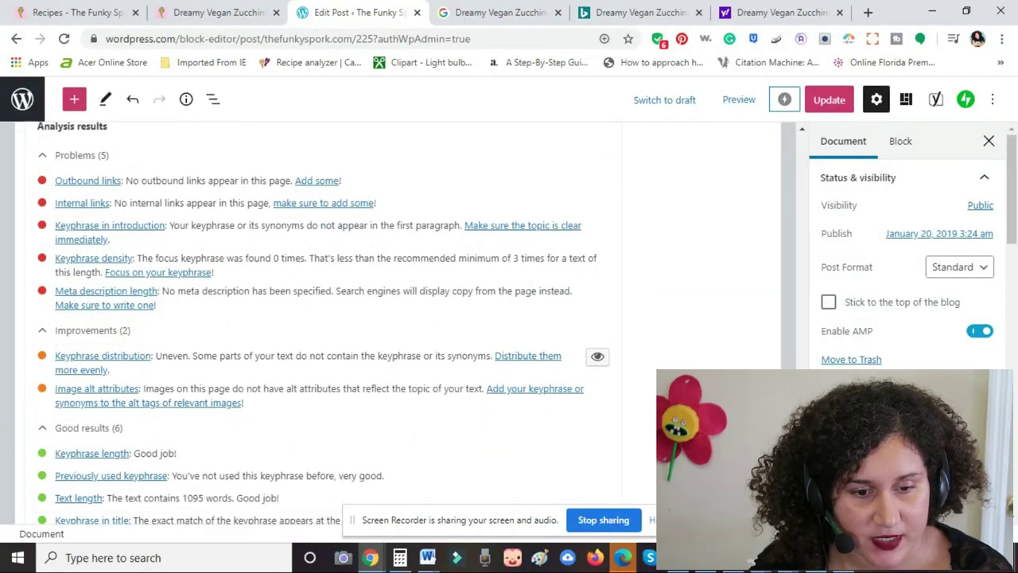
Review the Yoast analysis items again, from the outbound and internal link problems down to the keyphrase in slug
scroll(323, 323, up, 1)
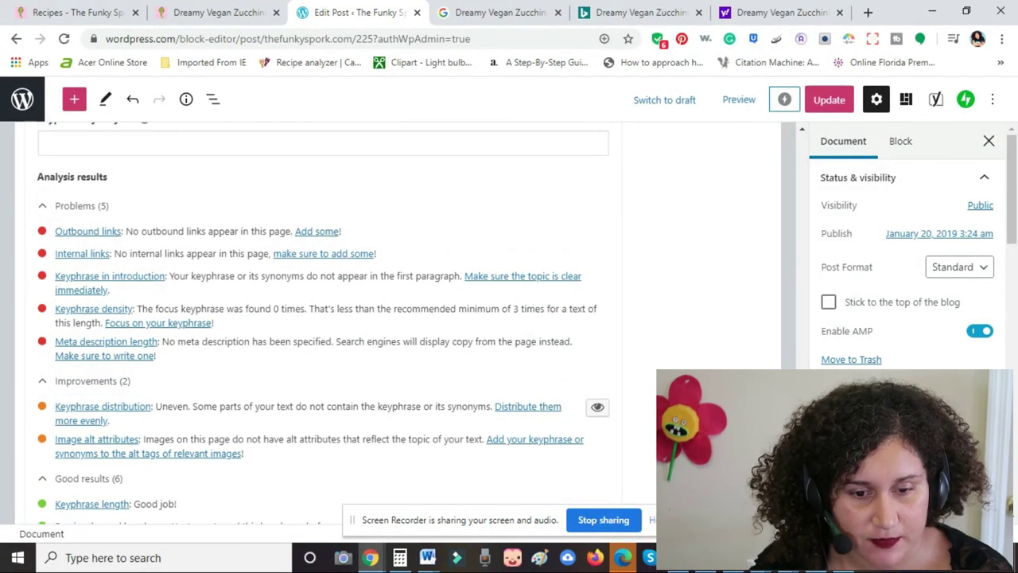
scroll(323, 326, up, 1)
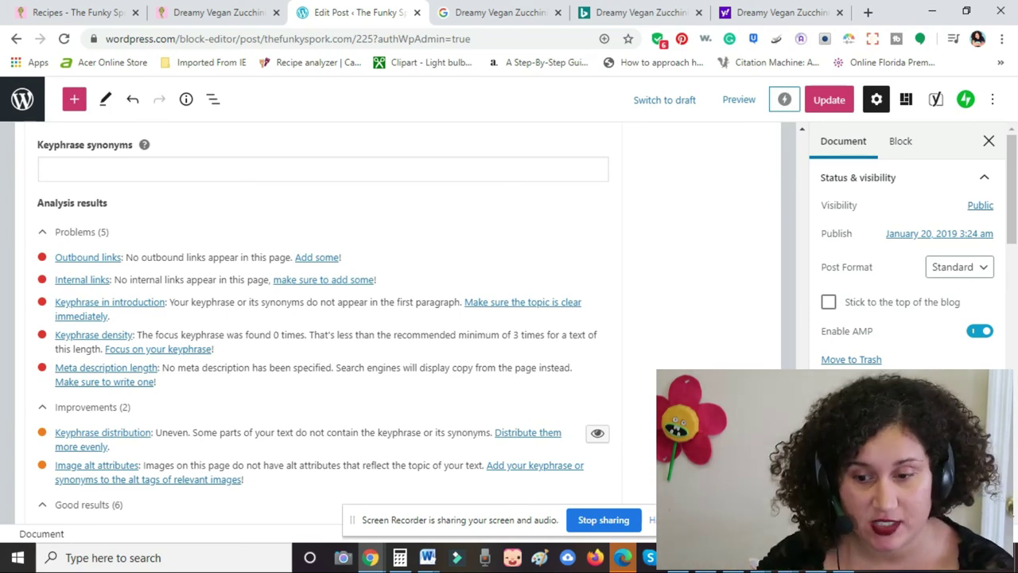
scroll(318, 318, down, 4)
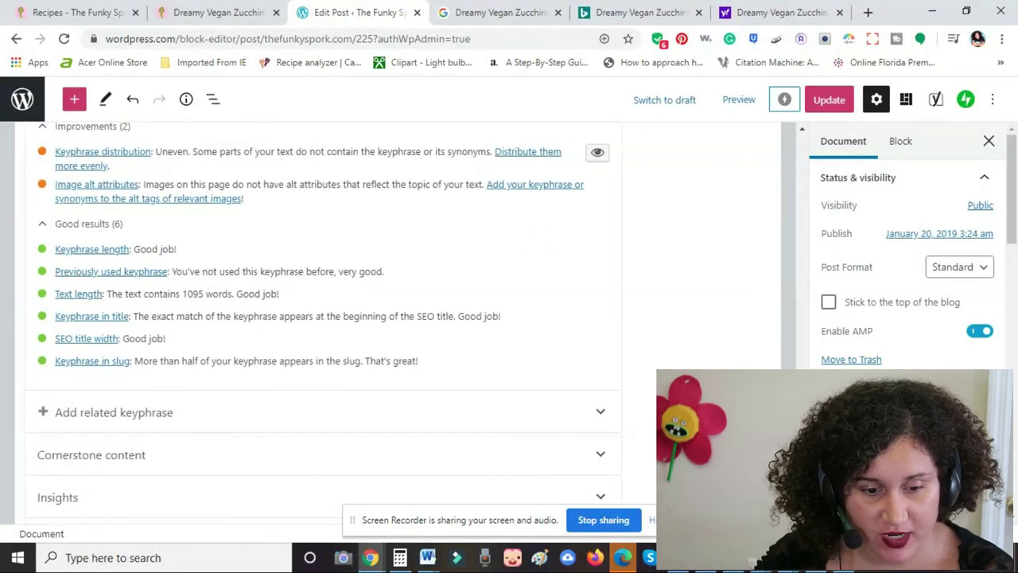
scroll(319, 318, up, 1)
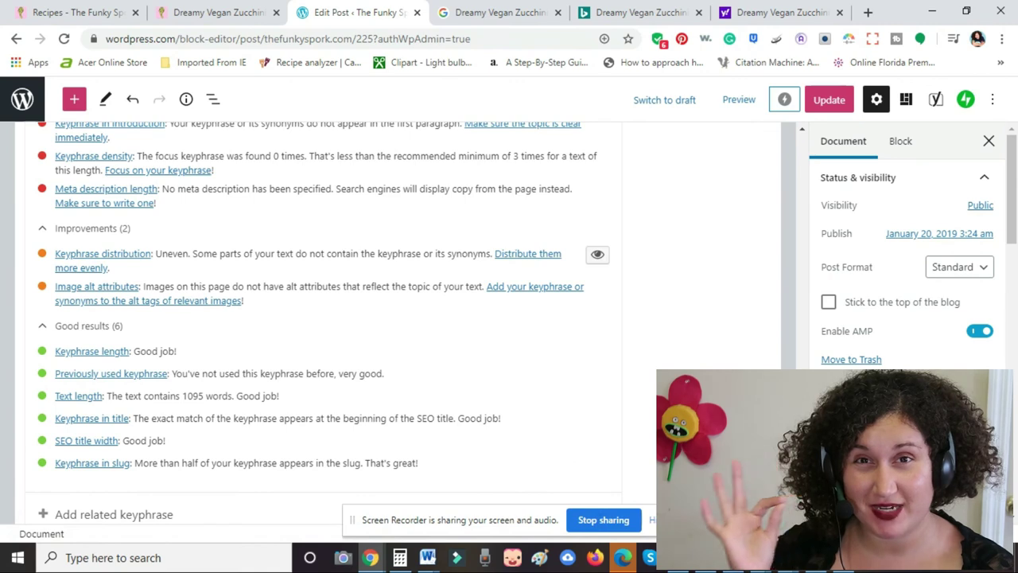
scroll(324, 319, up, 3)
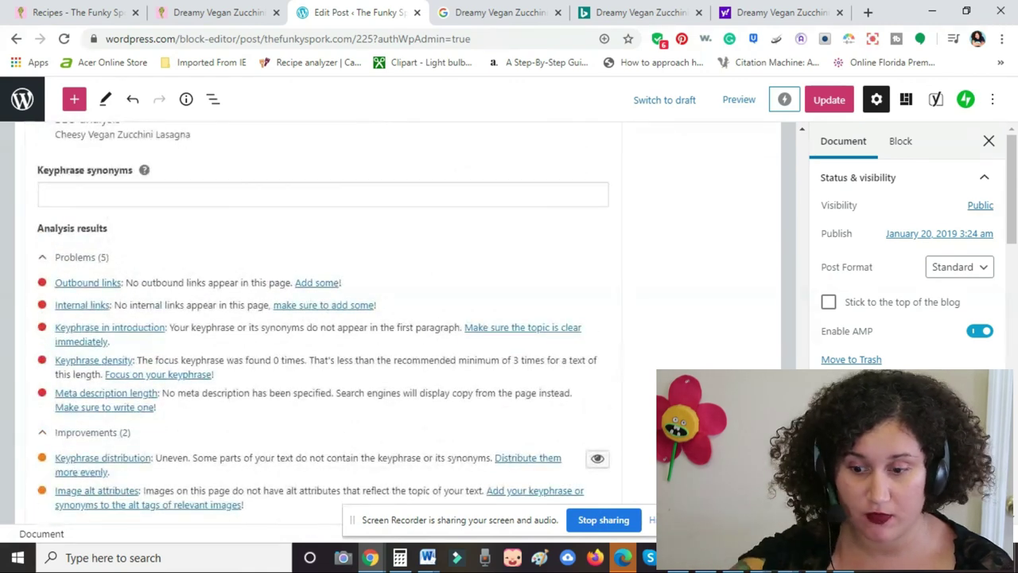
scroll(323, 323, down, 1)
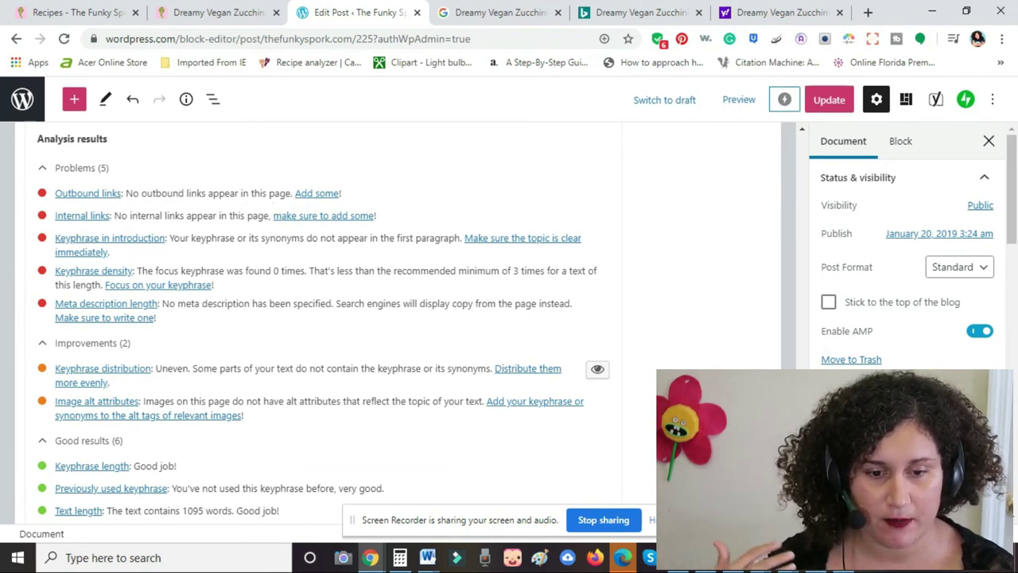
Add an empty paragraph at the end of the post and correct the start of the closing comment line to "Have you made this?"
scroll(323, 322, up, 5)
scroll(803, 362, up, 10)
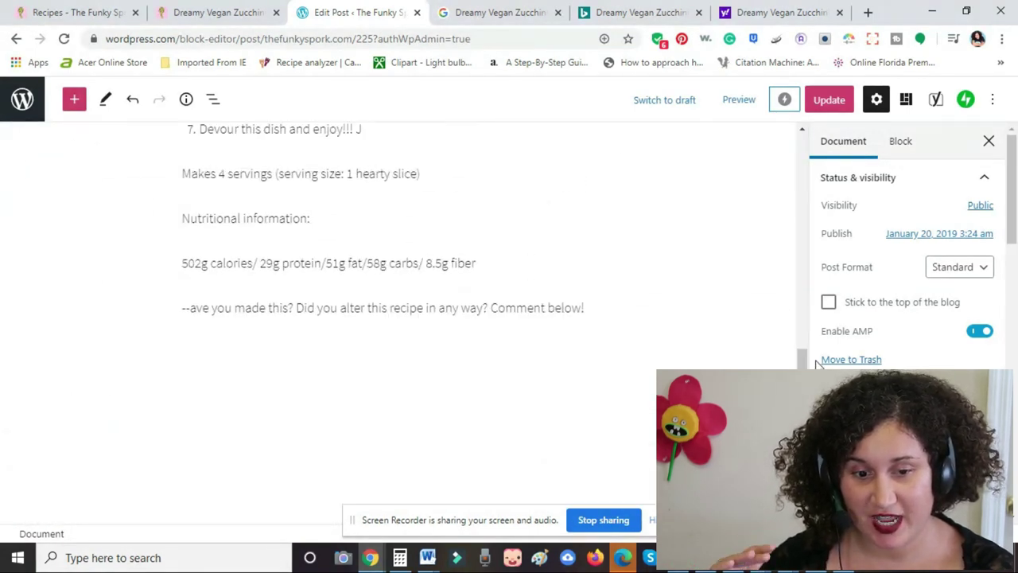
click(603, 312)
key(Return)
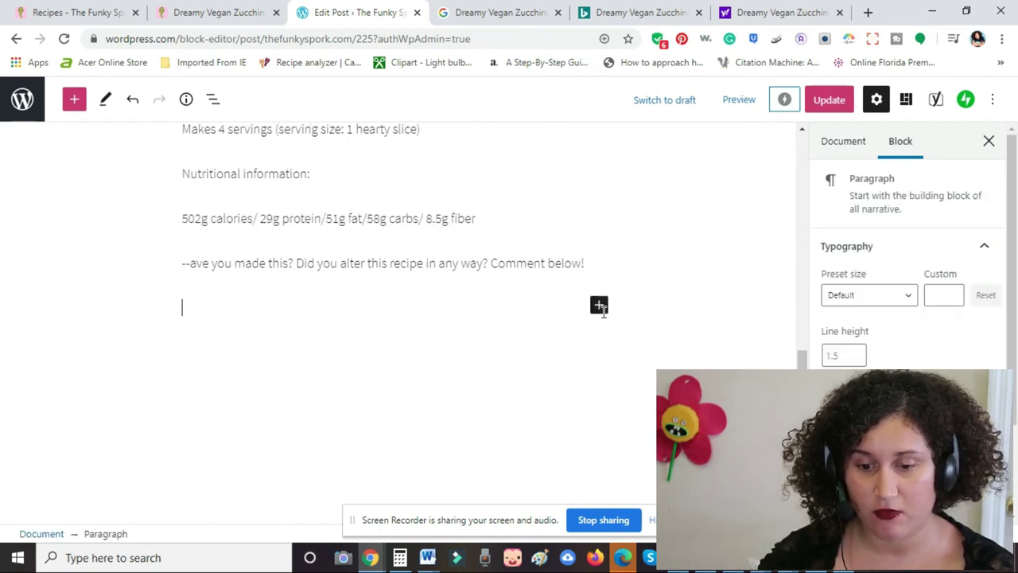
click(190, 263)
key(BackSpace)
key(BackSpace)
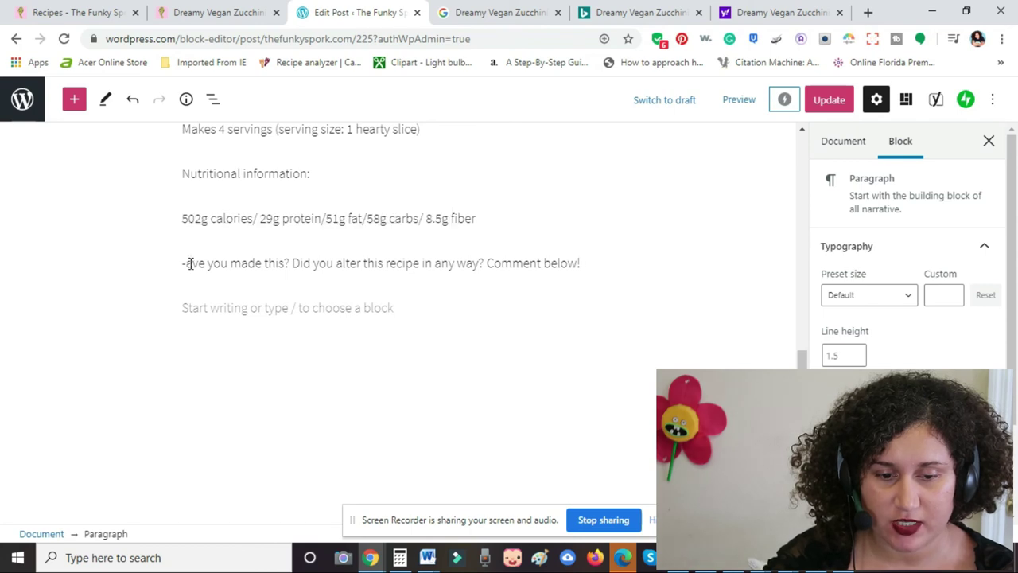
text(H)
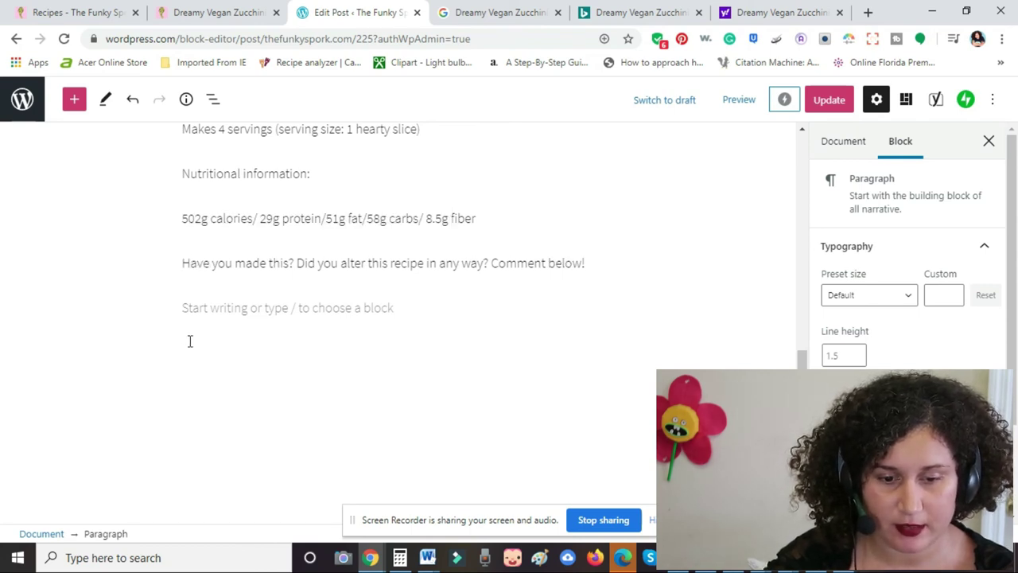
Copy the "RECIPES | ABOUT | FARM TO SPORK | VIDEOS | FACEBOOK" link line from the Word document and paste it into the post's empty last paragraph in Chrome
click(192, 311)
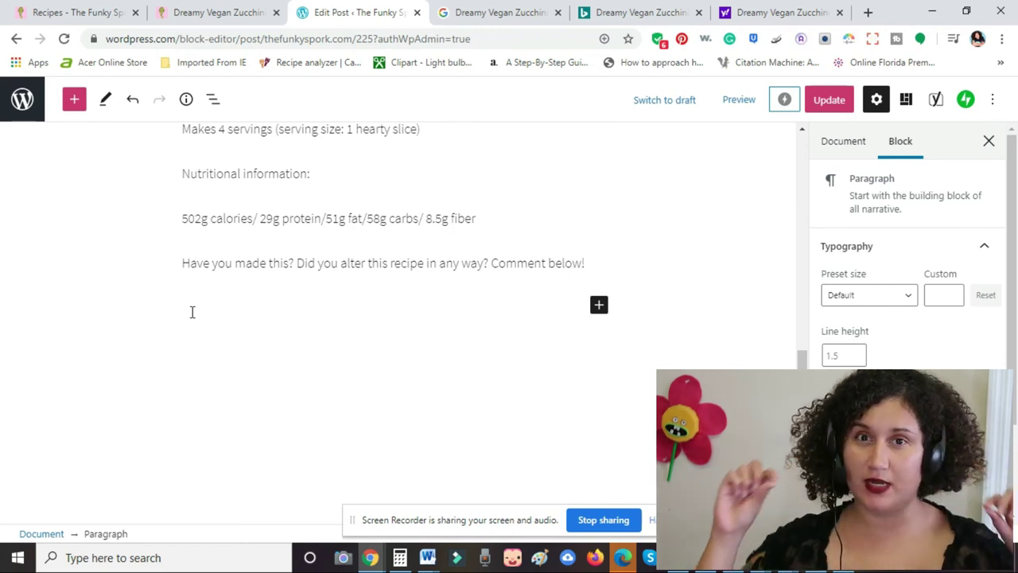
click(192, 312)
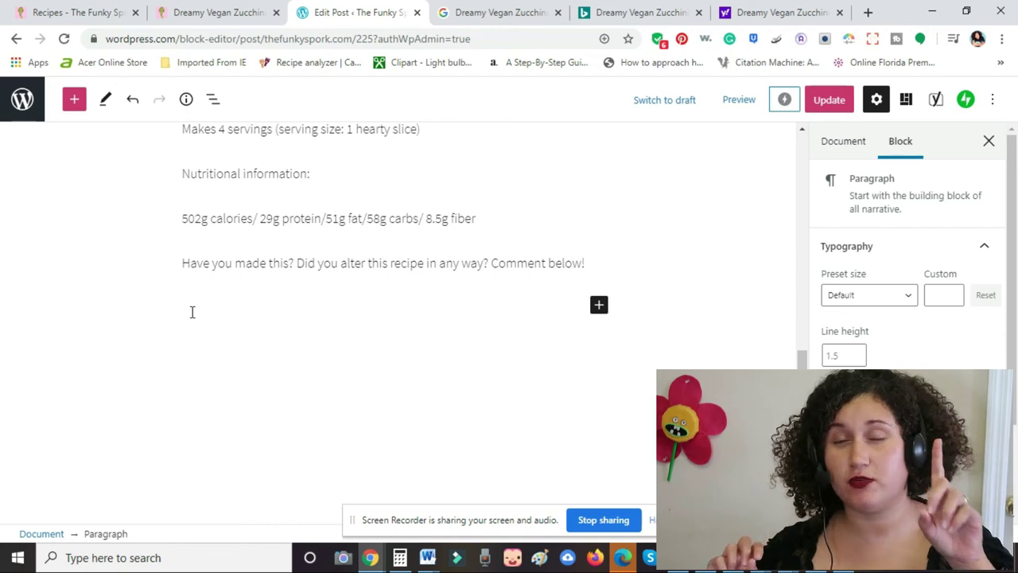
mouse_move(427, 557)
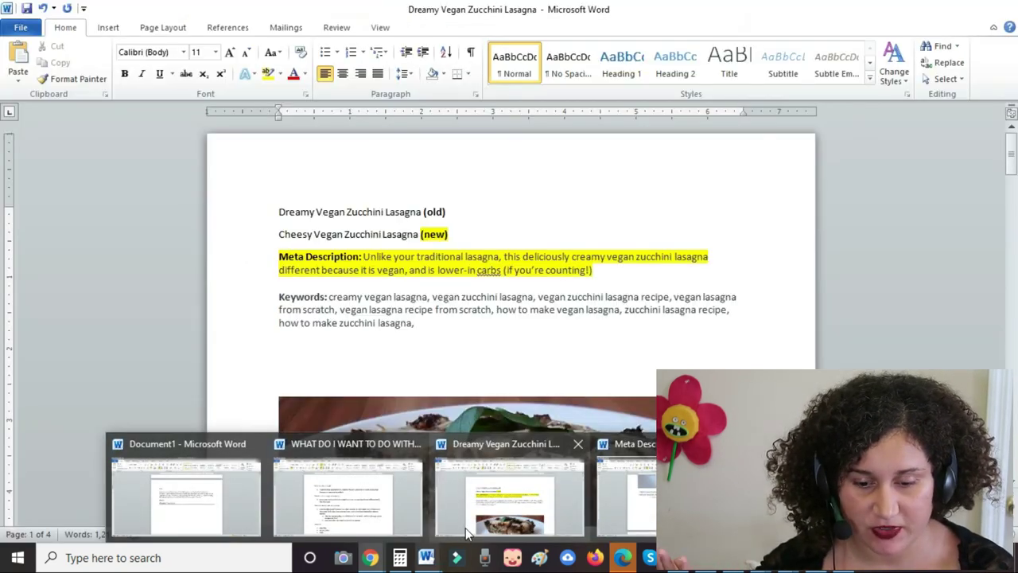
click(478, 501)
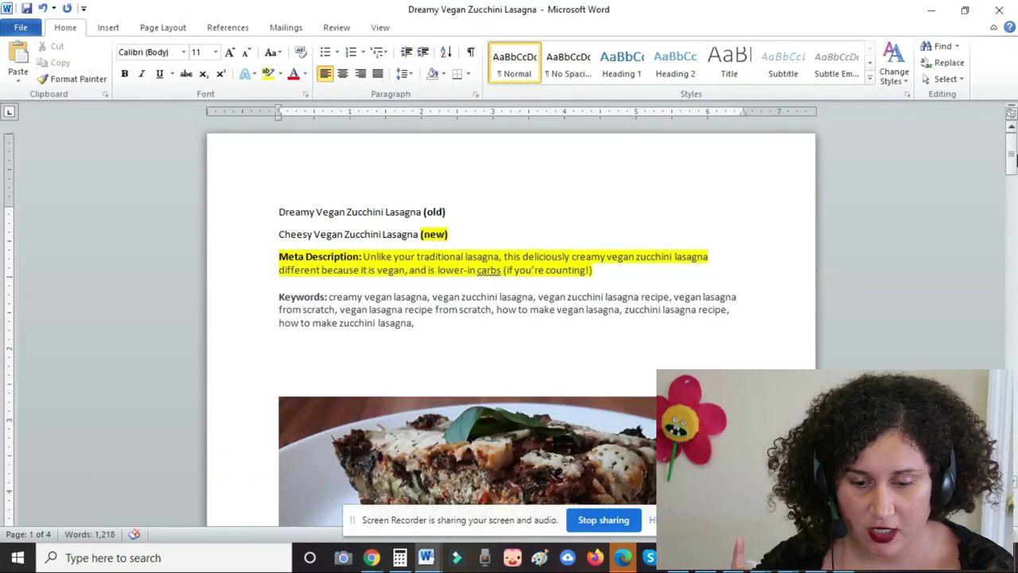
drag(1012, 155, 1012, 443)
drag(747, 317, 322, 312)
key(ctrl+c)
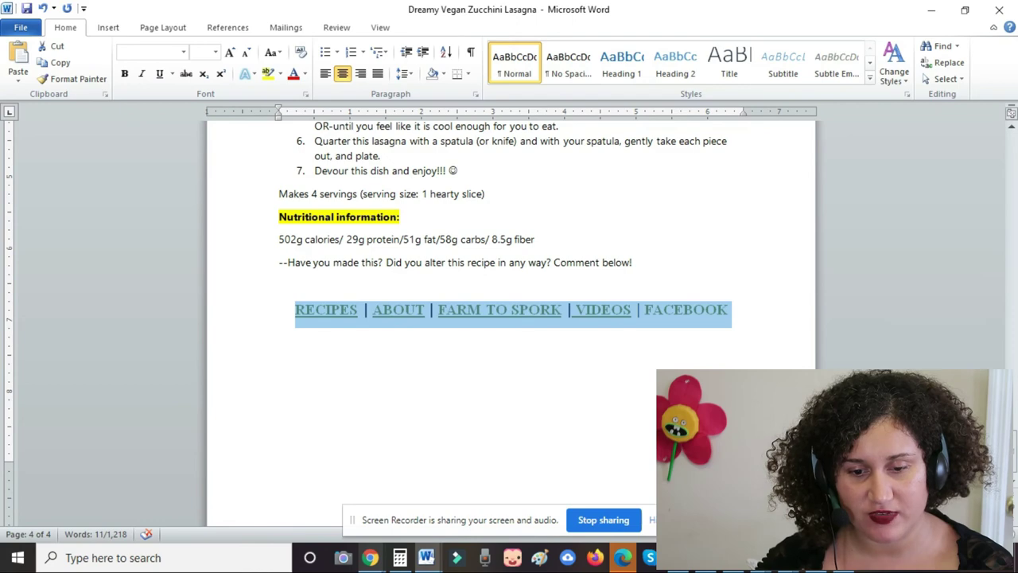
mouse_move(371, 557)
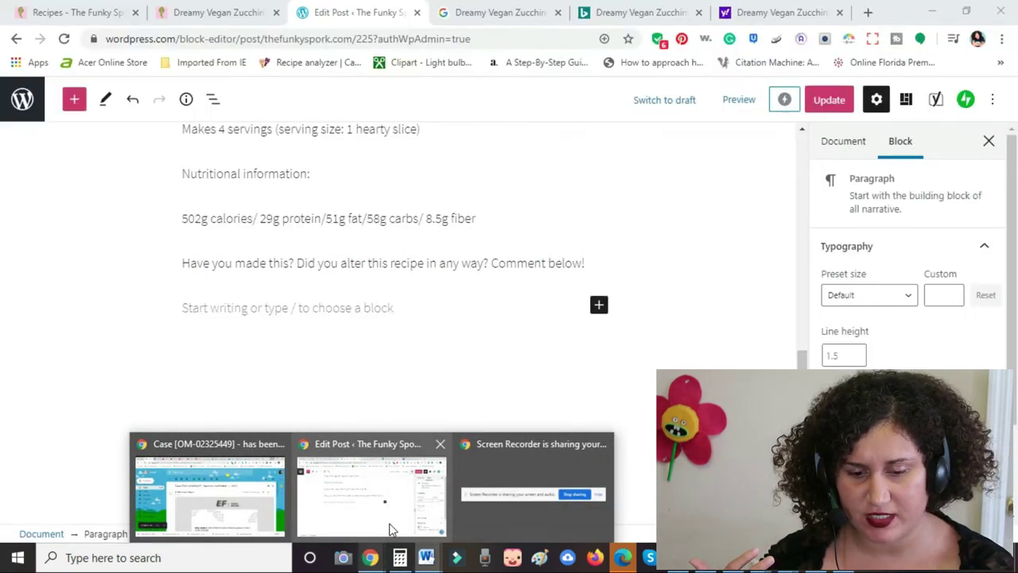
click(388, 526)
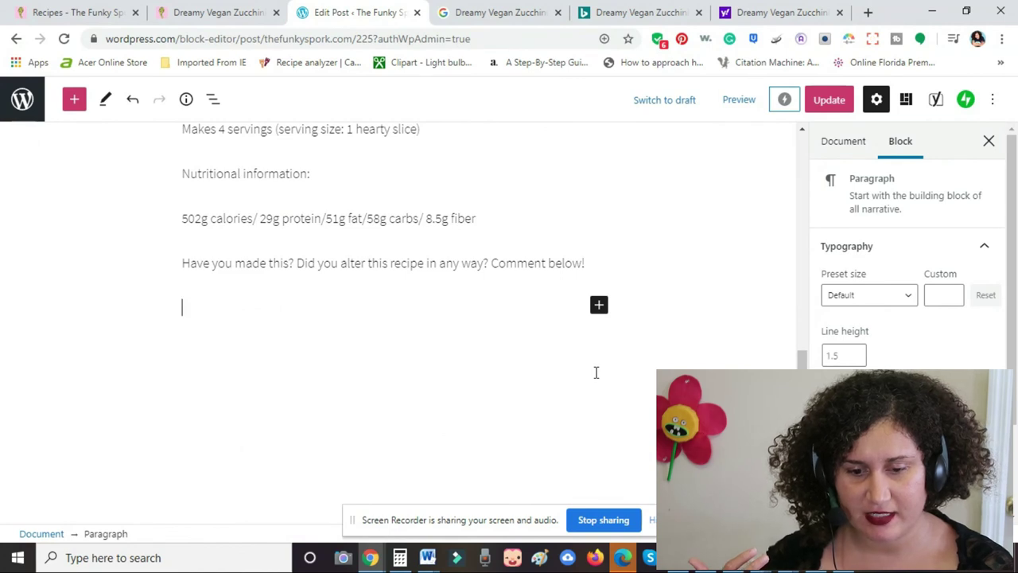
key(ctrl+v)
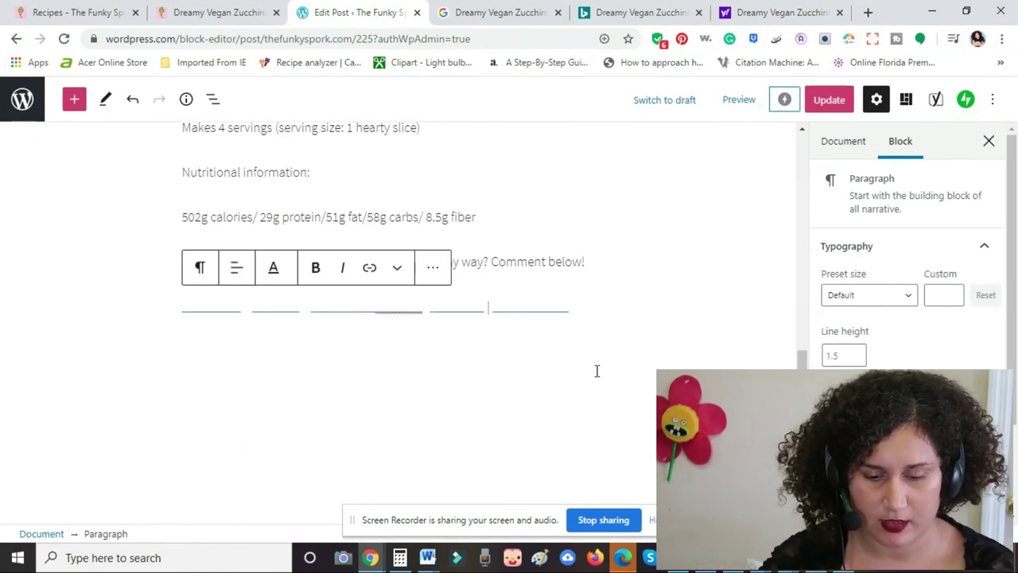
Center the pasted link line and insert an empty paragraph above it
drag(509, 307, 146, 304)
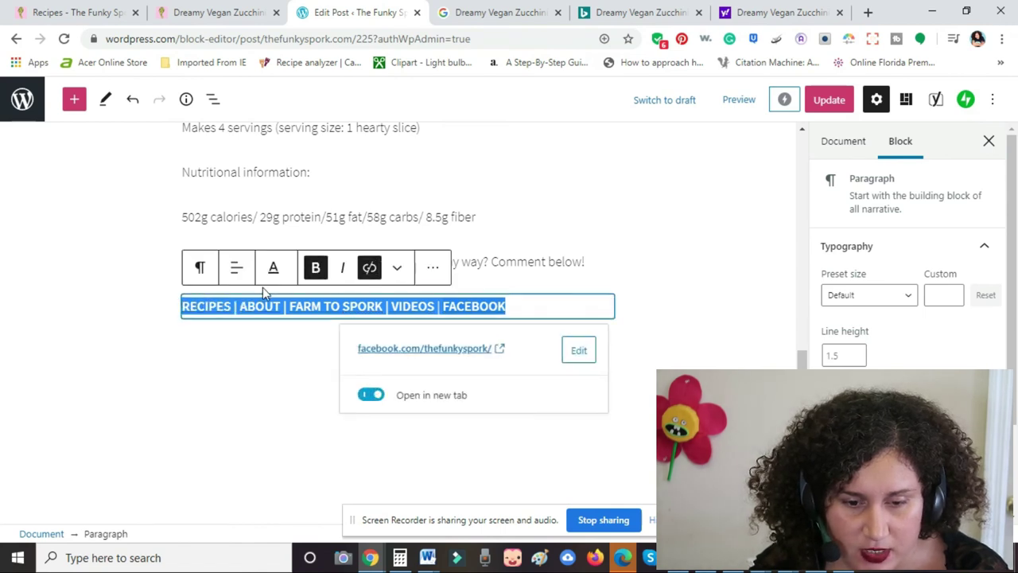
click(237, 270)
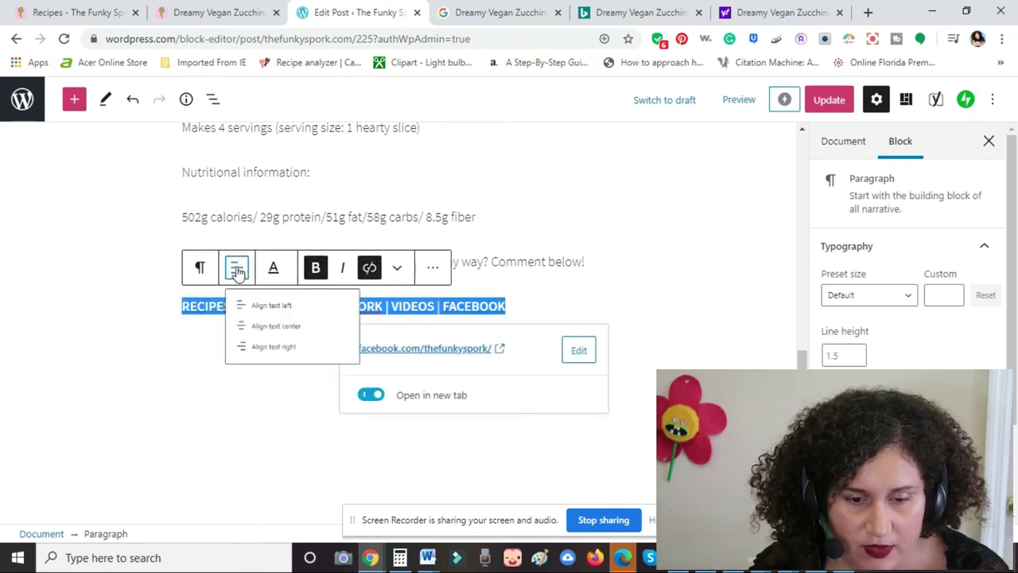
click(286, 350)
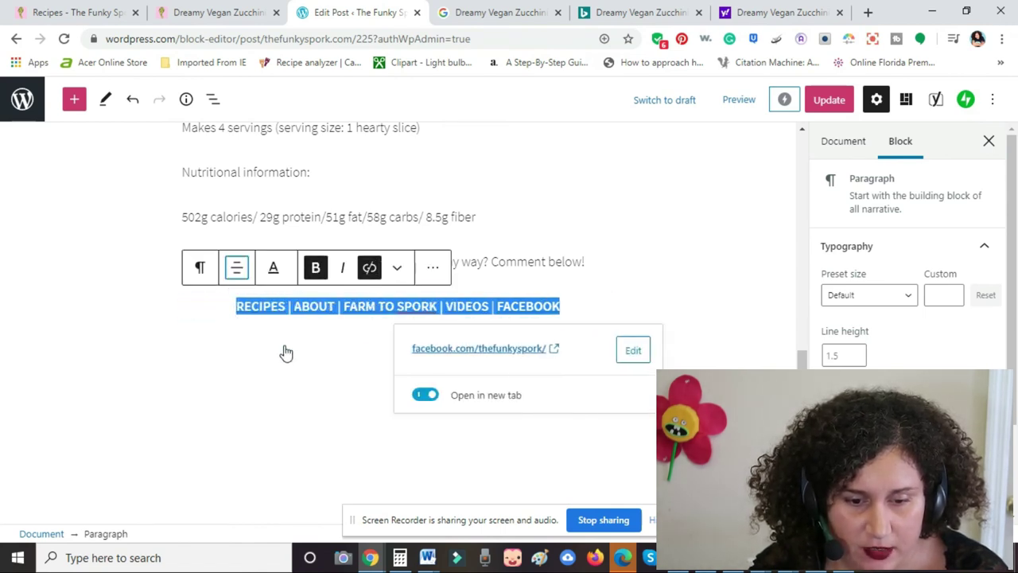
click(232, 309)
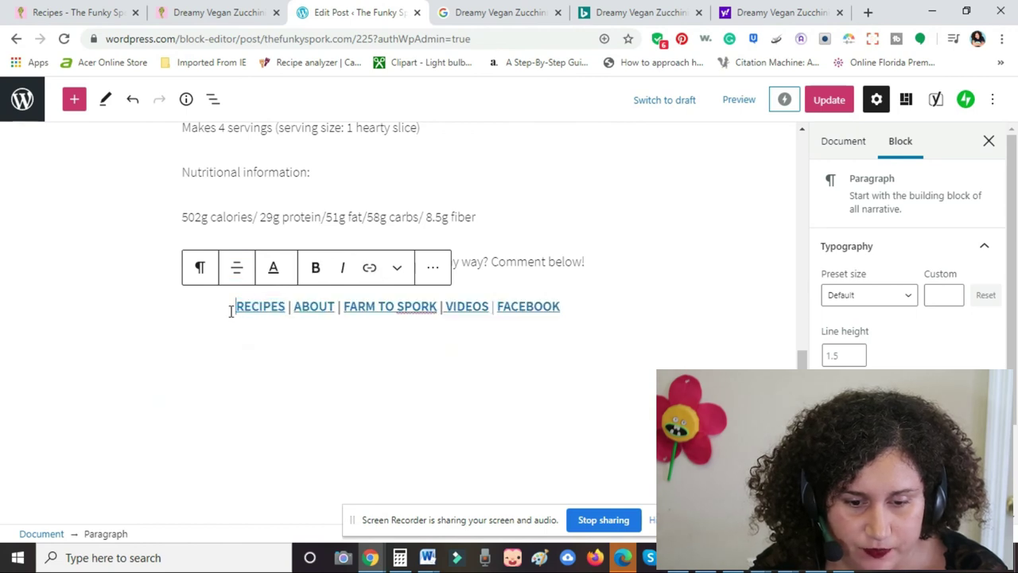
key(Return)
key(BackSpace)
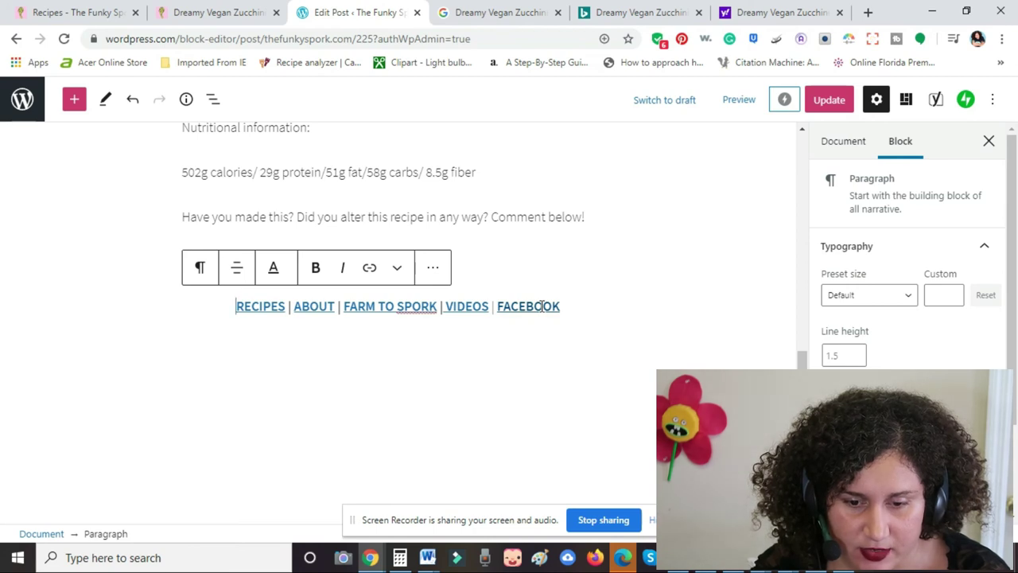
Replace the linked word FACEBOOK at the end of the link line with the same word as plain, unlinked text
drag(561, 305, 498, 307)
key(ctrl+c)
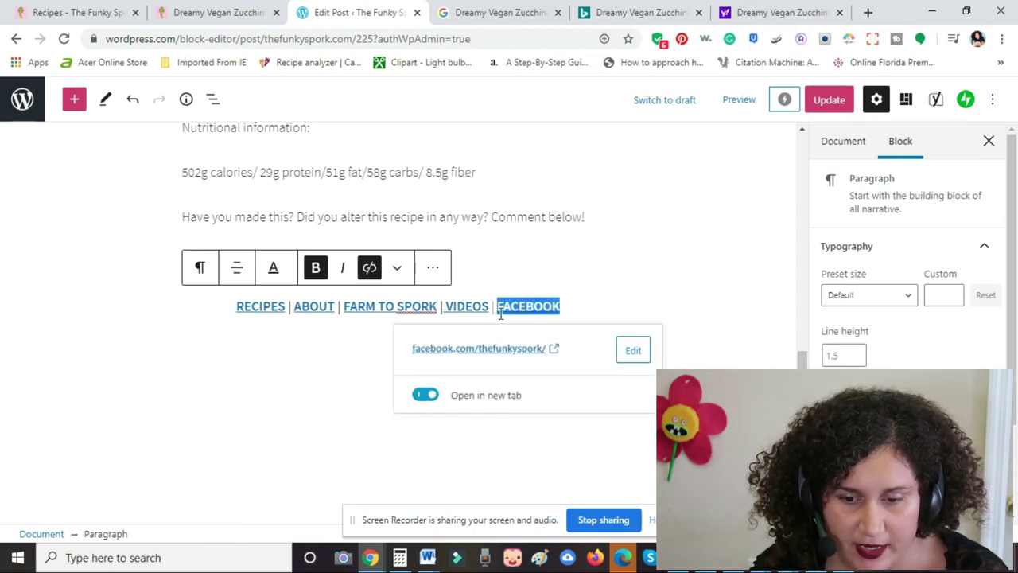
click(635, 353)
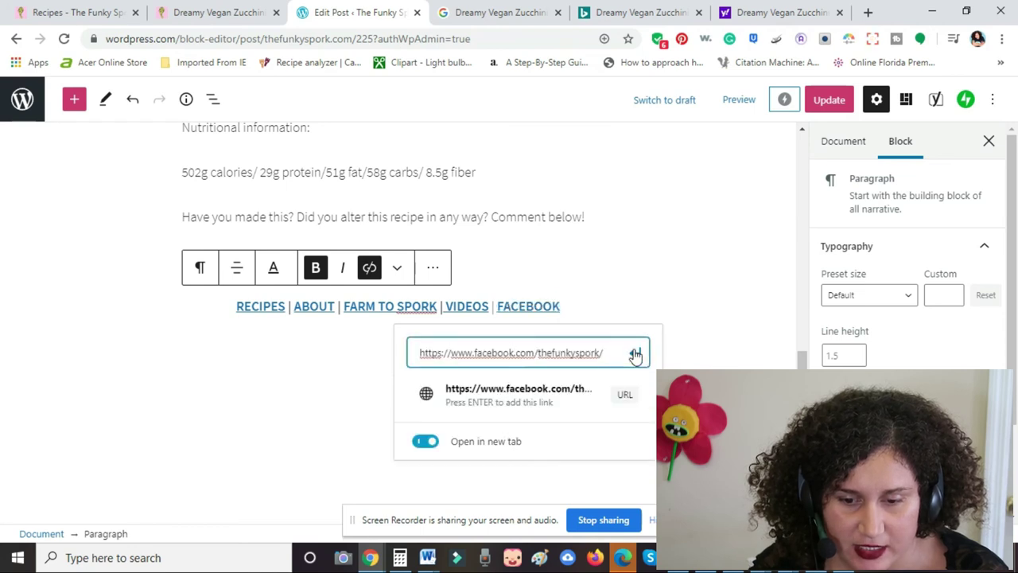
click(569, 305)
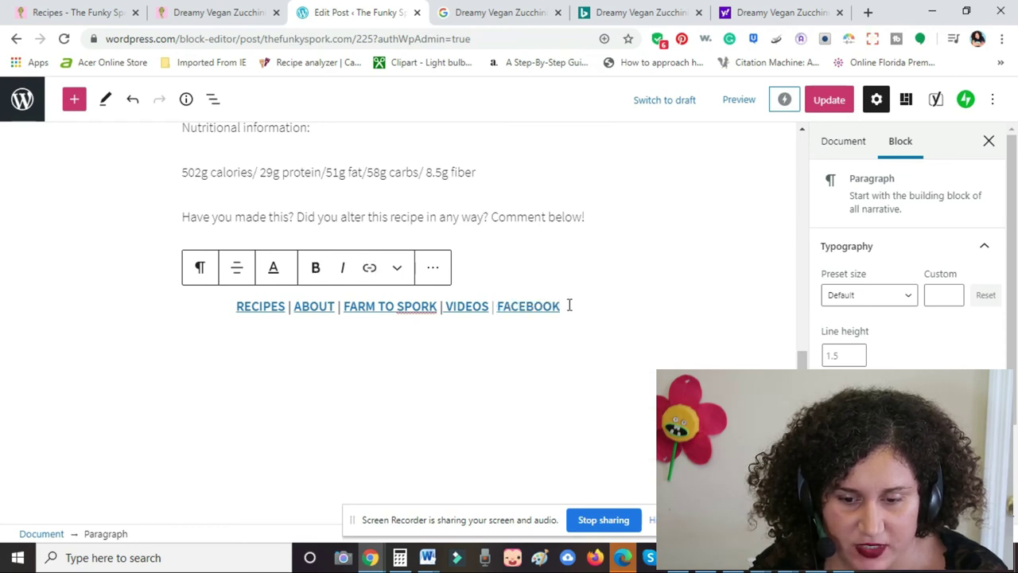
key(BackSpace)
key(BackSpace)
key(BackSpace)
key(BackSpace)
key(BackSpace)
key(BackSpace)
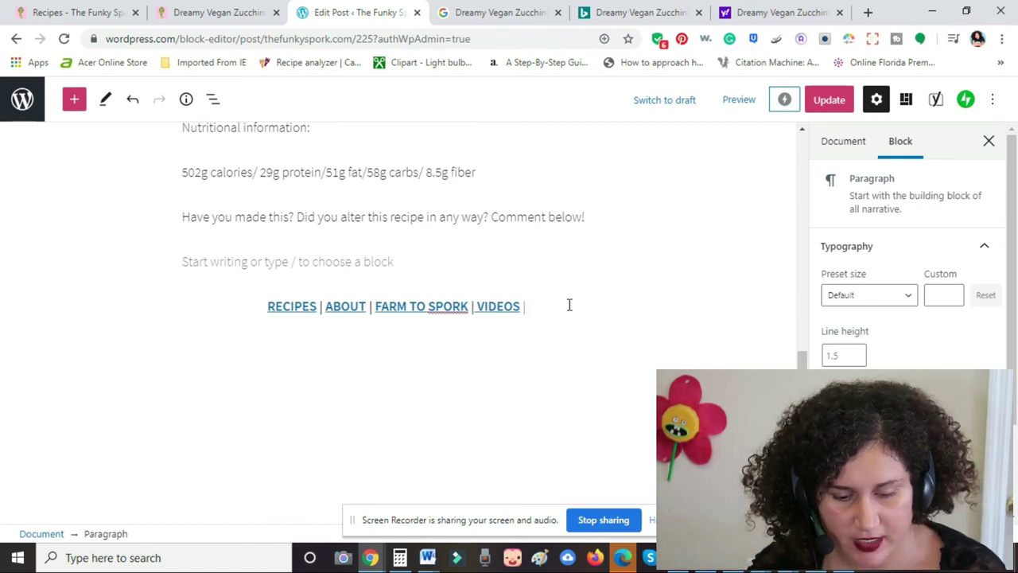
key(ctrl+v)
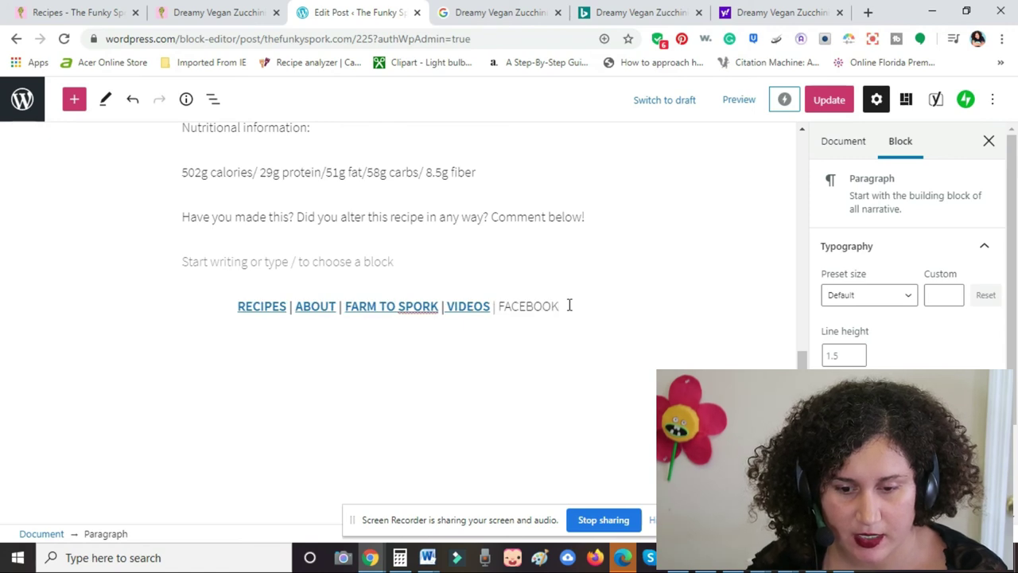
Open The Funky Spork's Facebook page in a new browser tab and copy its address
click(868, 13)
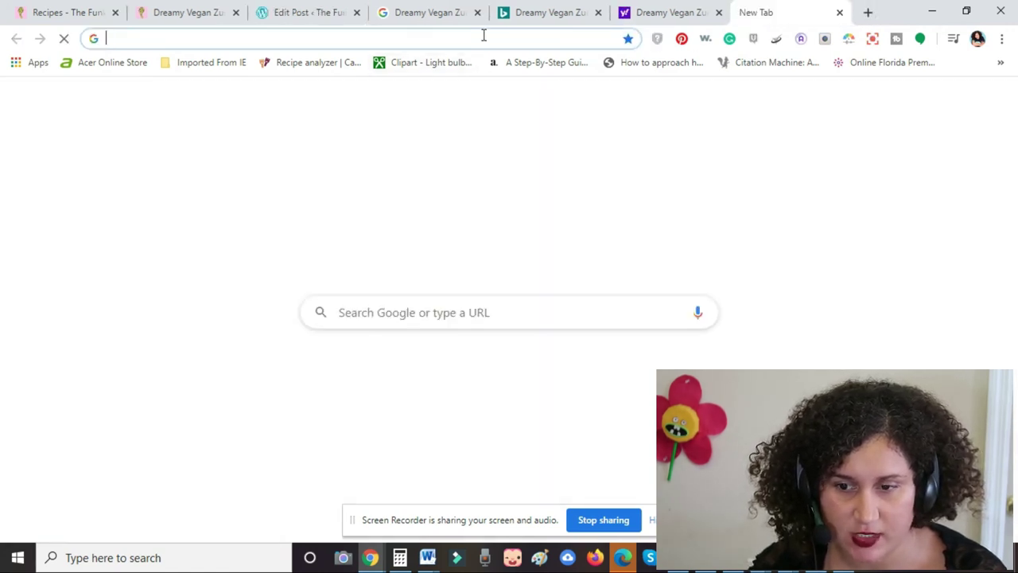
text(FACE)
key(Return)
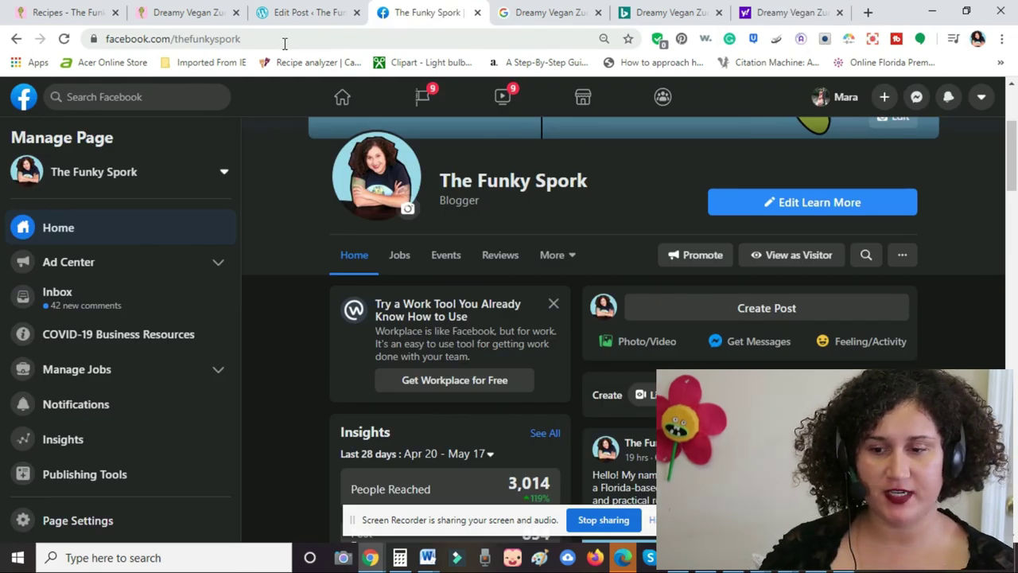
click(284, 43)
key(ctrl+c)
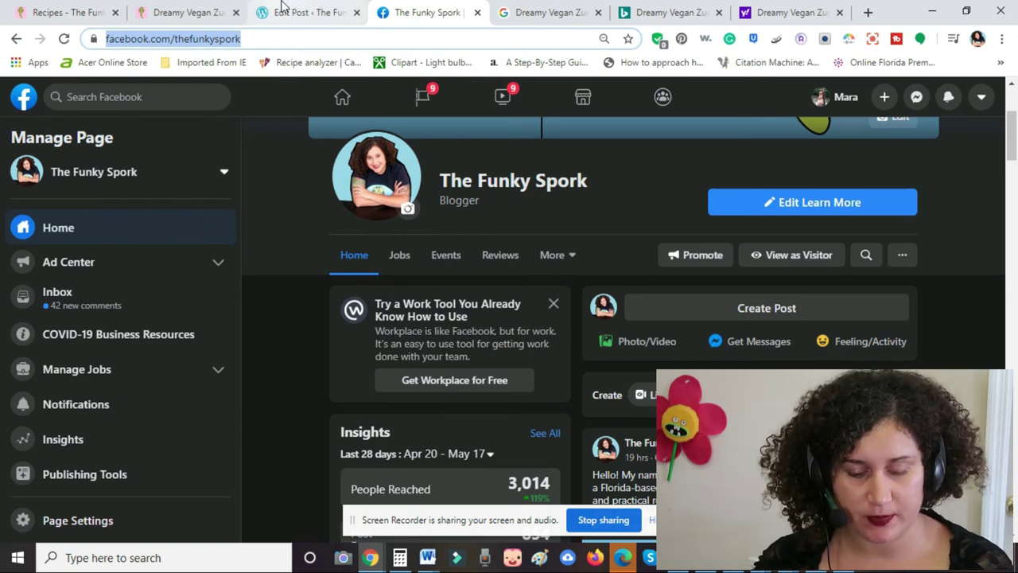
click(287, 16)
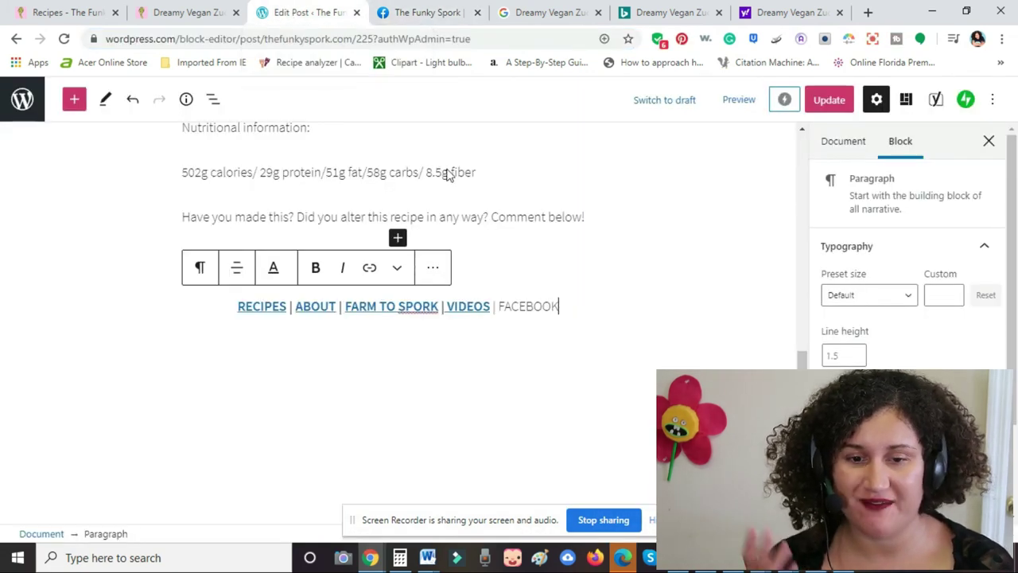
drag(561, 306, 504, 306)
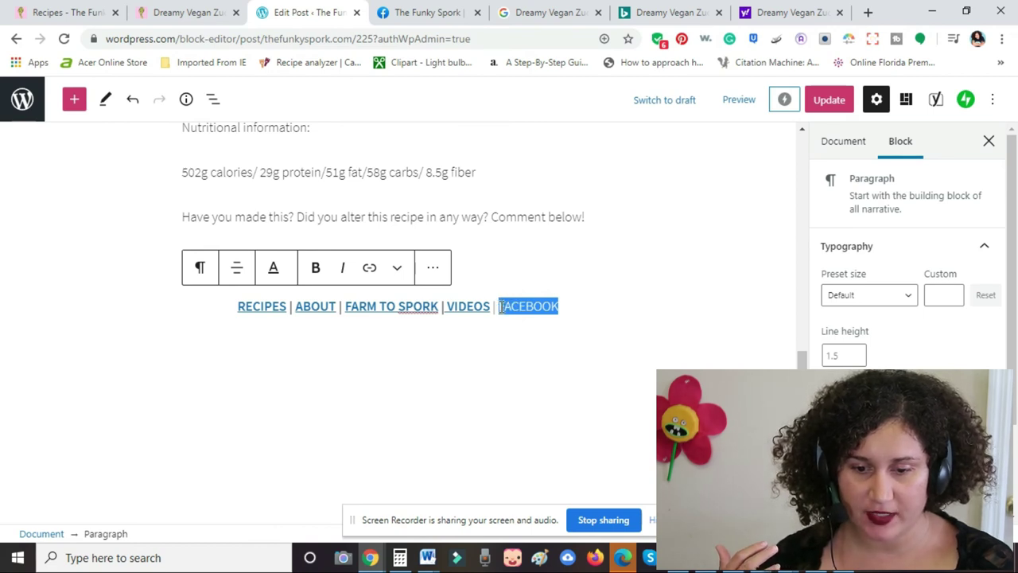
drag(502, 306, 497, 306)
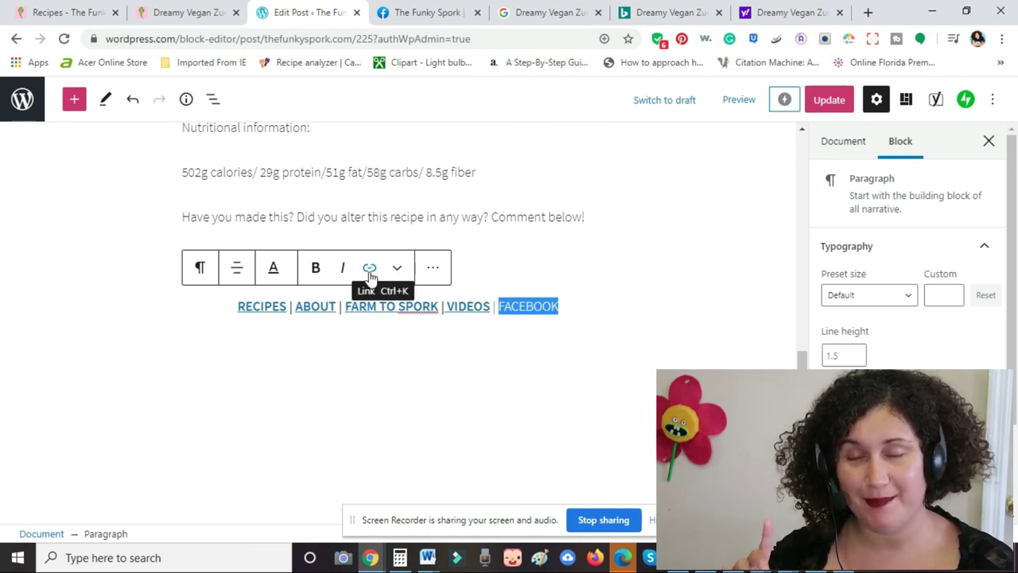
click(370, 270)
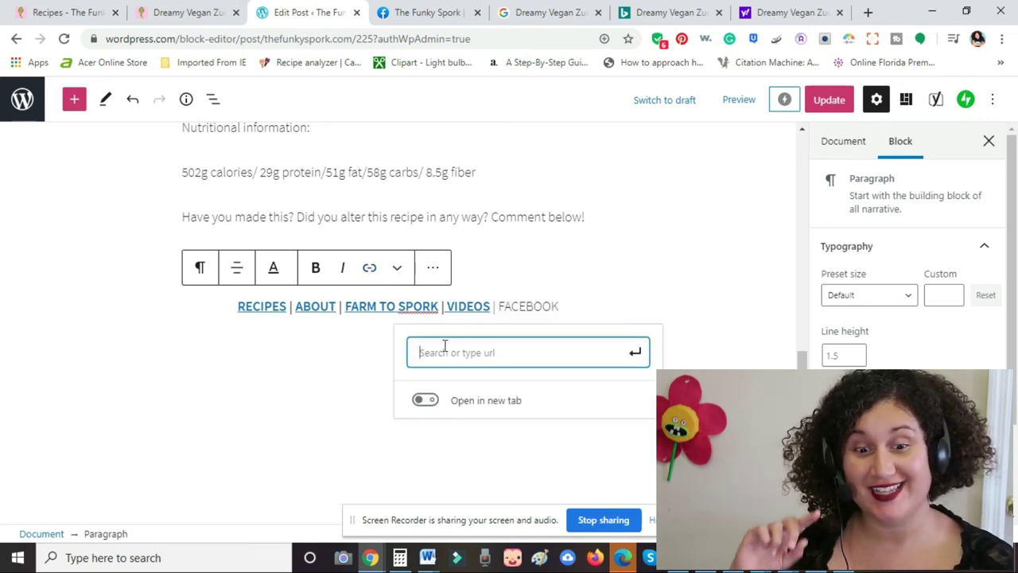
key(ctrl+v)
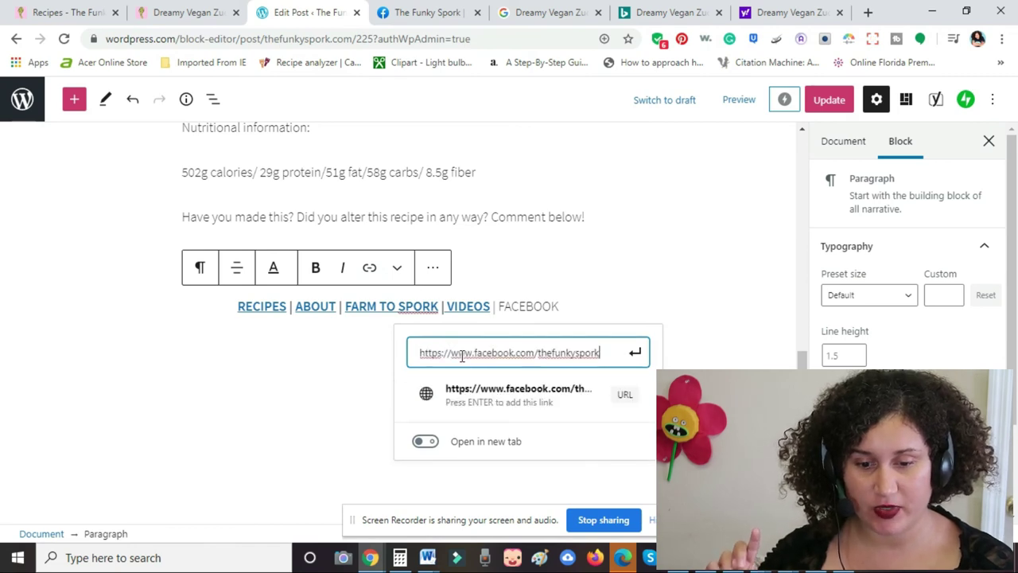
click(424, 443)
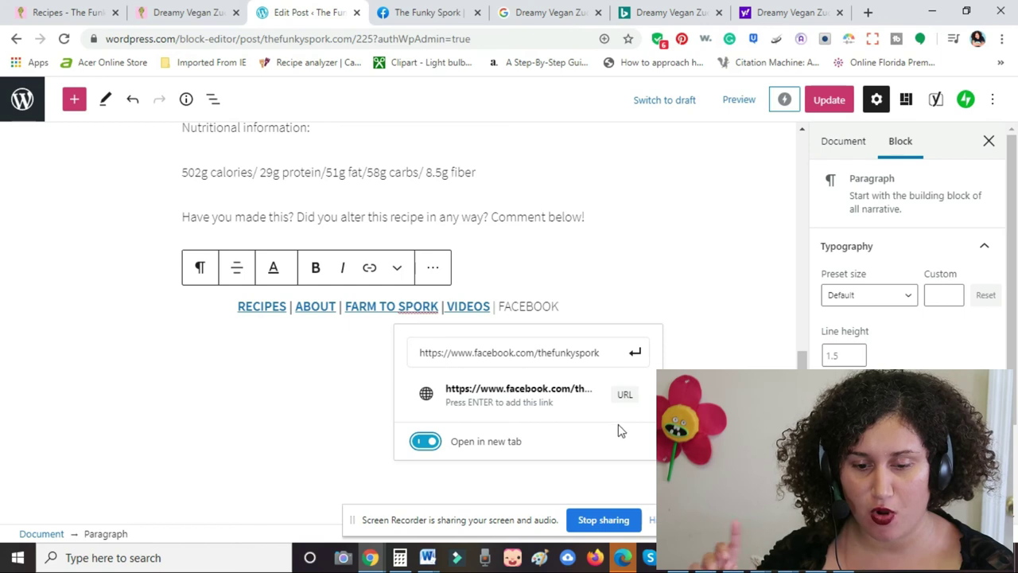
click(535, 394)
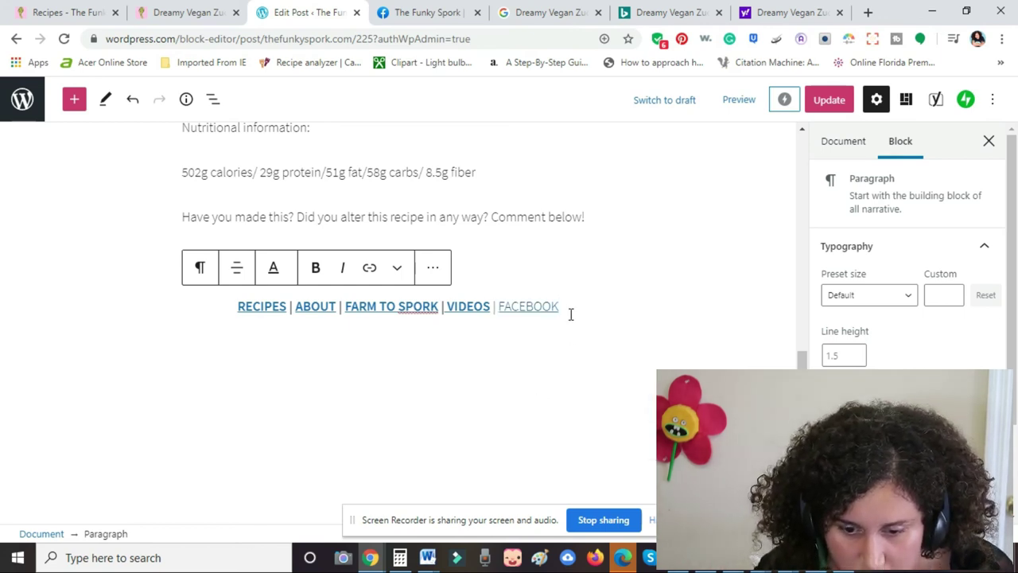
Make the FACEBOOK link at the end of the link line bold
drag(562, 309, 501, 311)
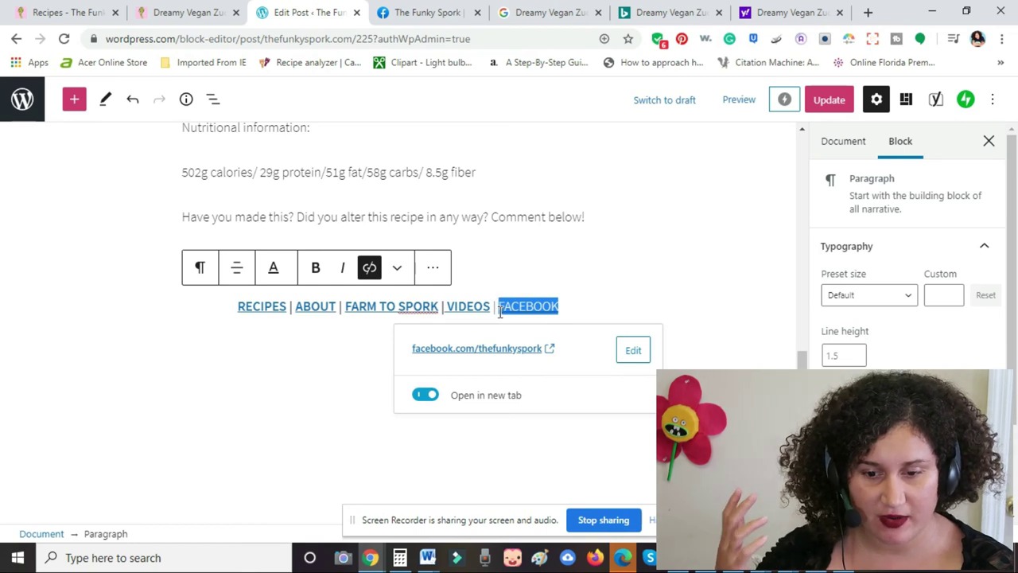
key(ctrl+b)
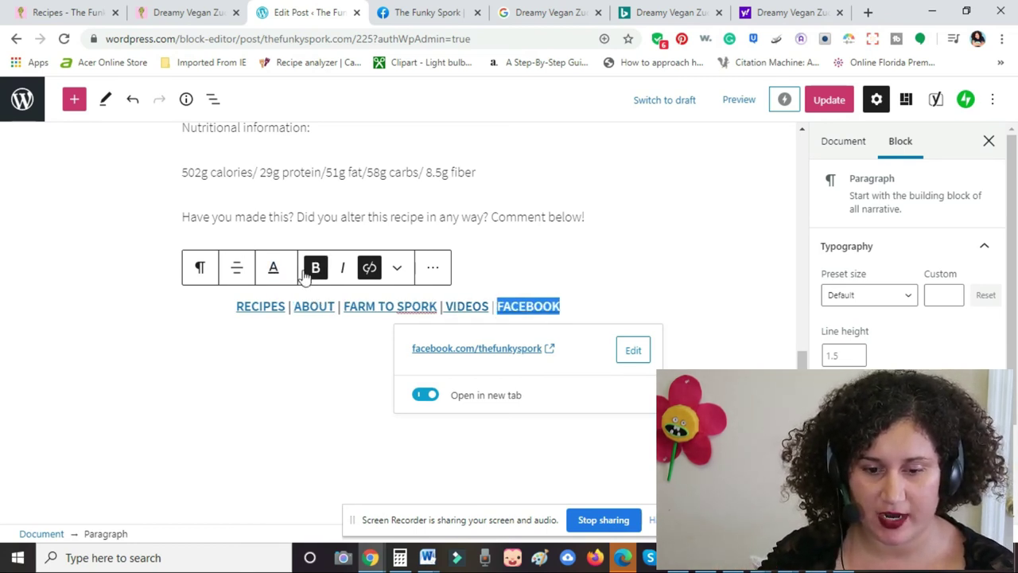
click(634, 314)
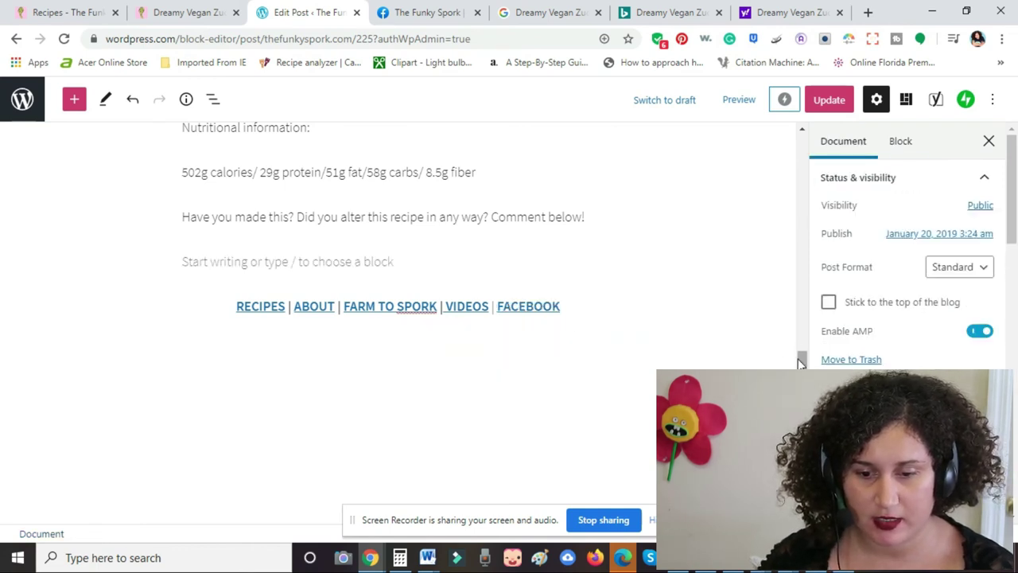
Check the Yoast SEO analysis results and insert an empty paragraph between the post title and the lasagna photo
drag(801, 362, 801, 408)
scroll(243, 342, down, 3)
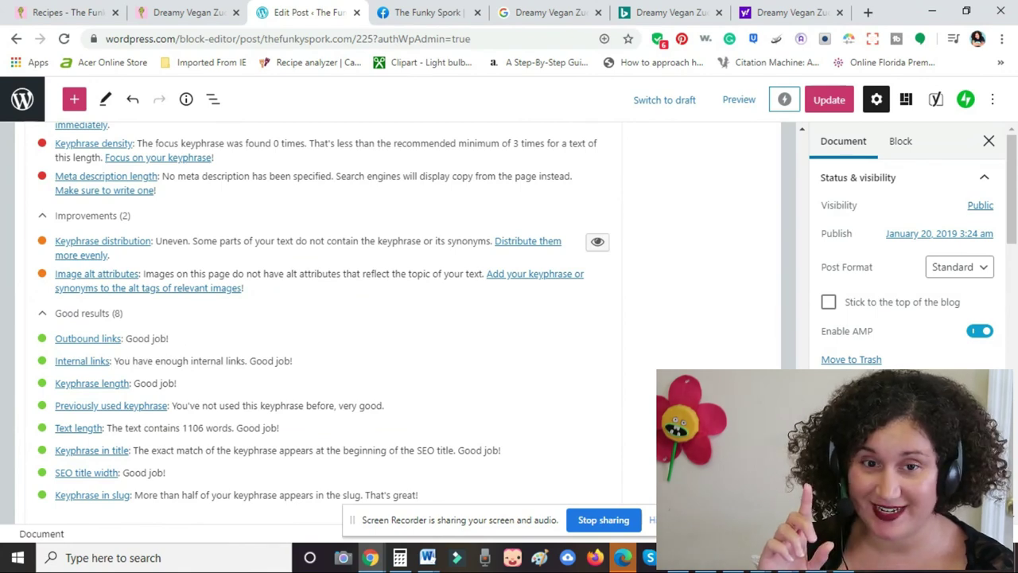
scroll(322, 323, up, 4)
scroll(322, 323, down, 2)
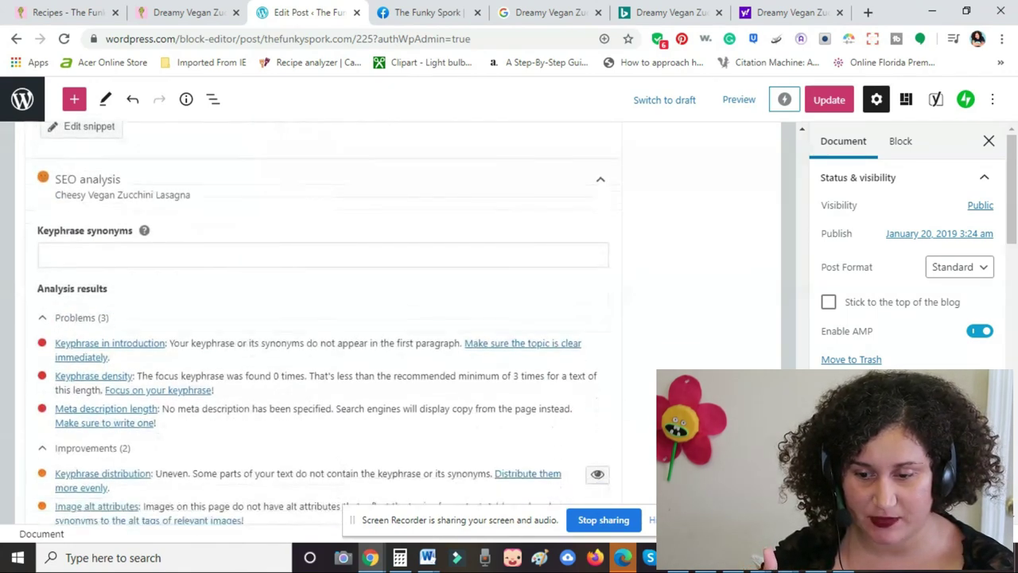
scroll(322, 322, down, 1)
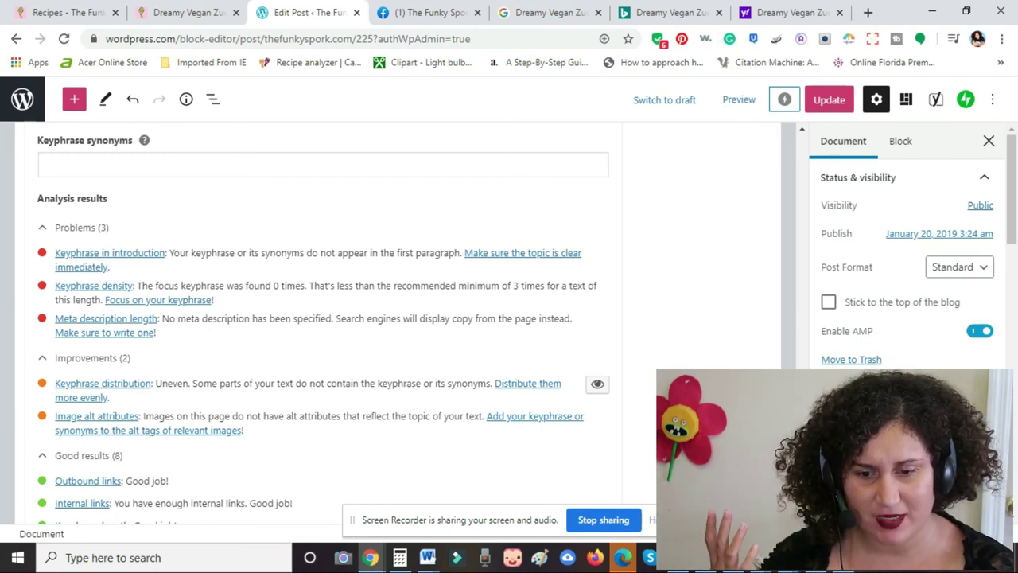
scroll(790, 317, up, 10)
drag(790, 317, 801, 148)
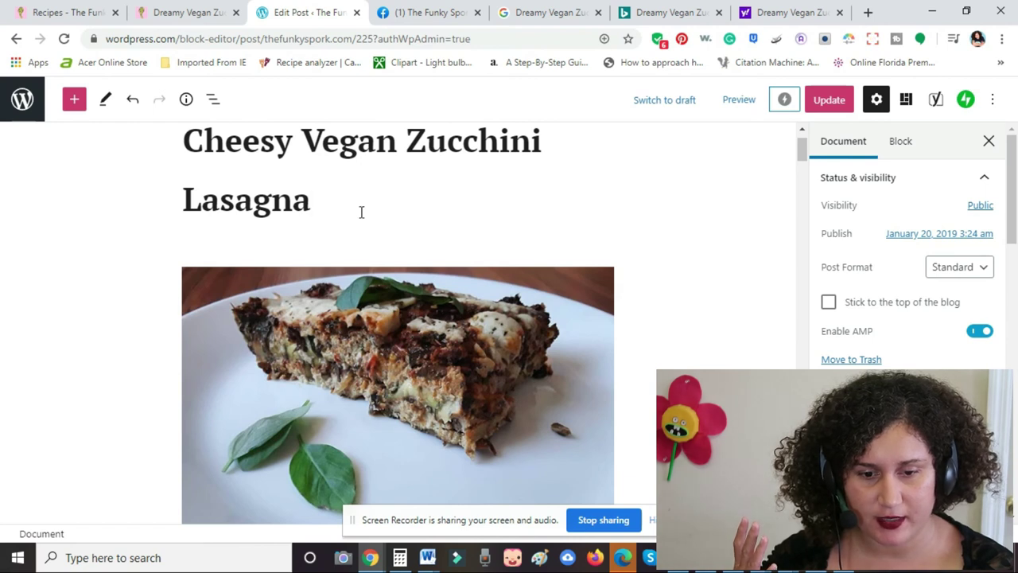
key(Return)
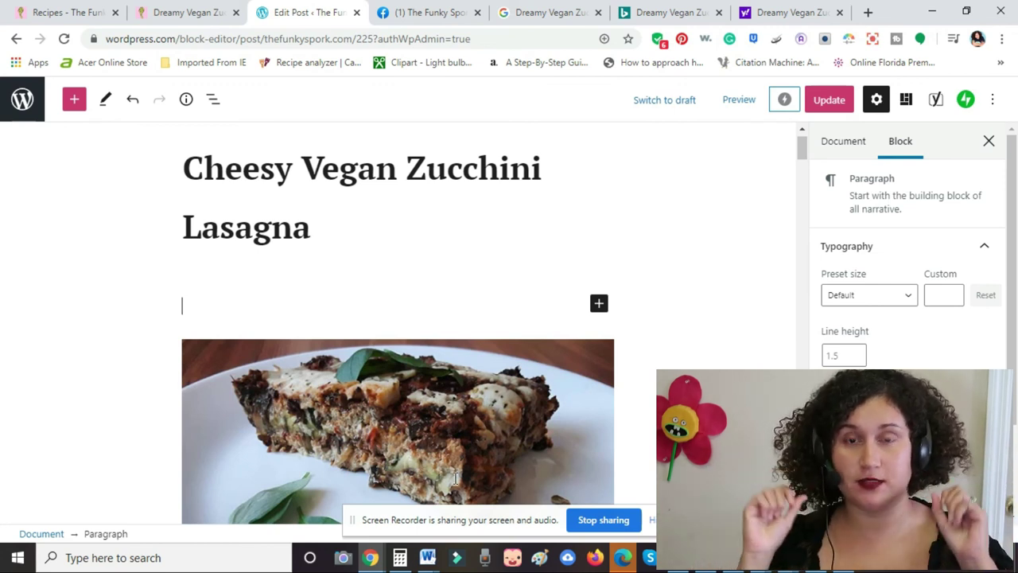
Switch to the Dreamy Vegan Zucchini Lasagna document in Word and copy the highlighted meta description text without its label
mouse_move(436, 561)
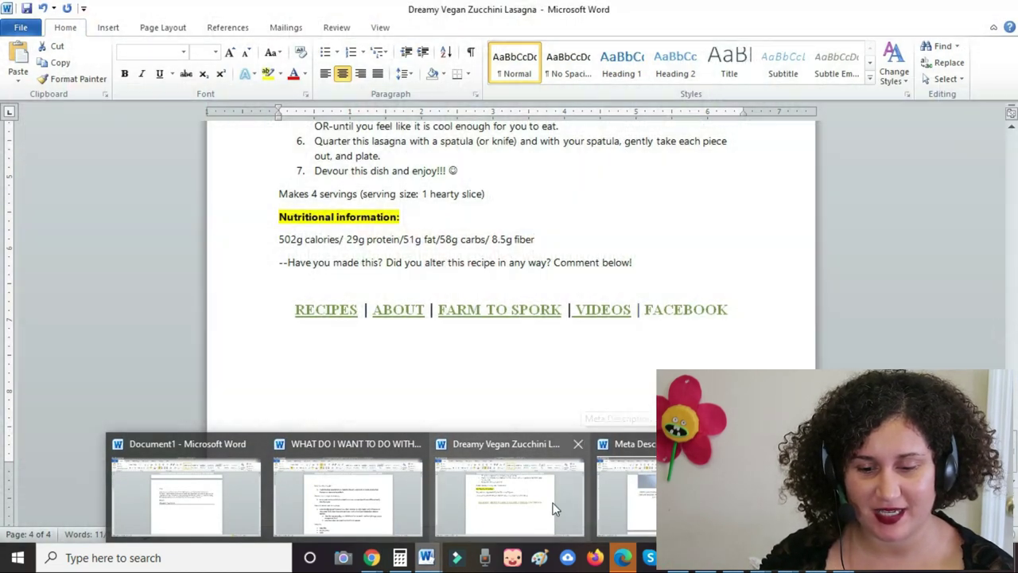
click(476, 512)
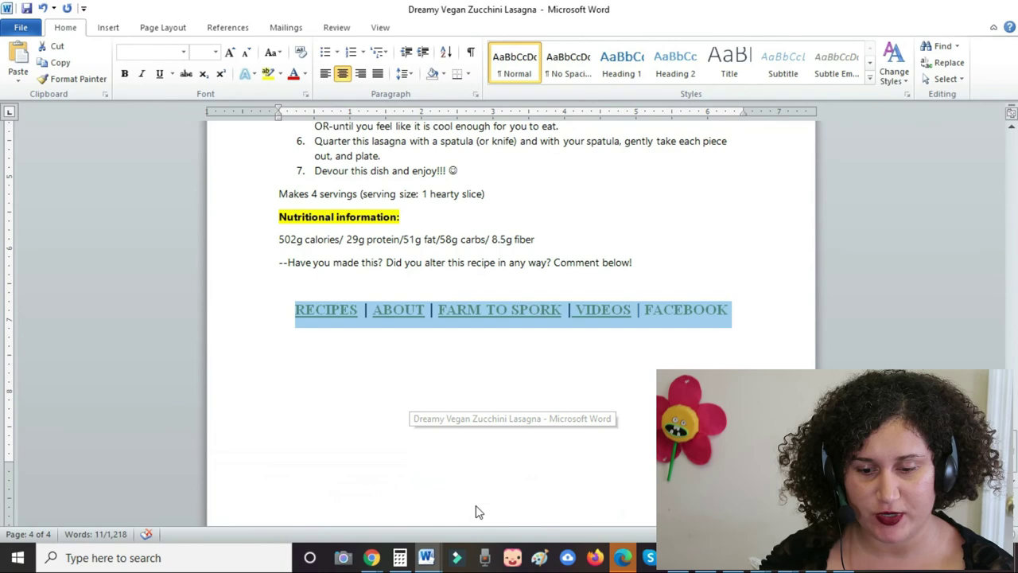
drag(1015, 447, 1012, 152)
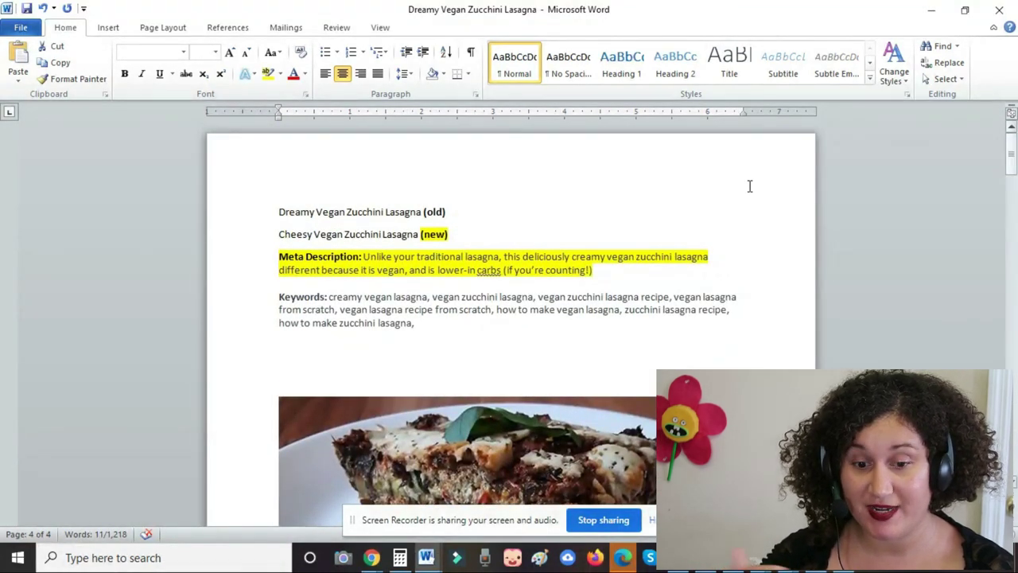
drag(595, 271, 368, 265)
key(ctrl+c)
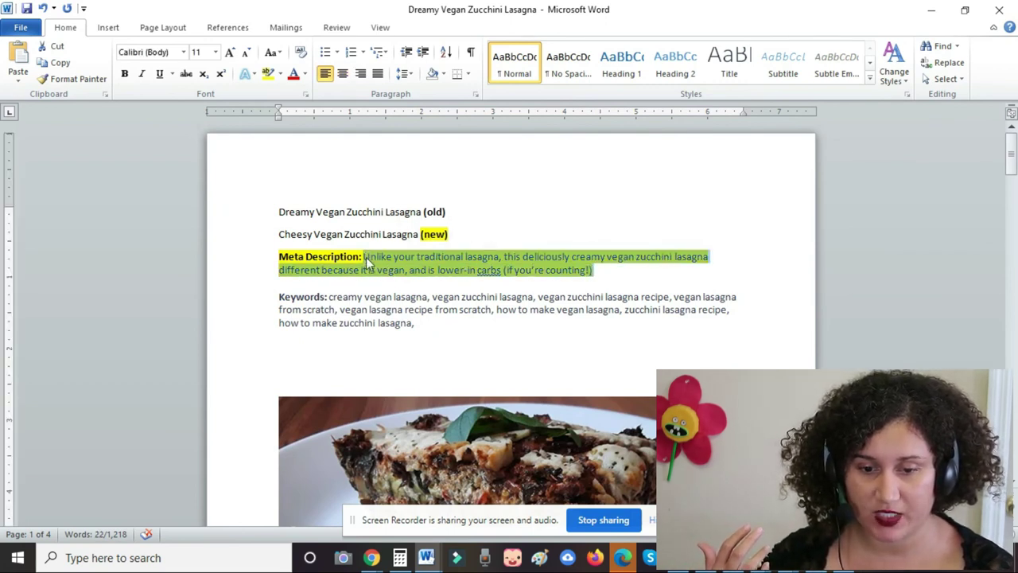
Return to the post in Chrome and paste the copied meta description into the empty paragraph above the lasagna photo
click(934, 10)
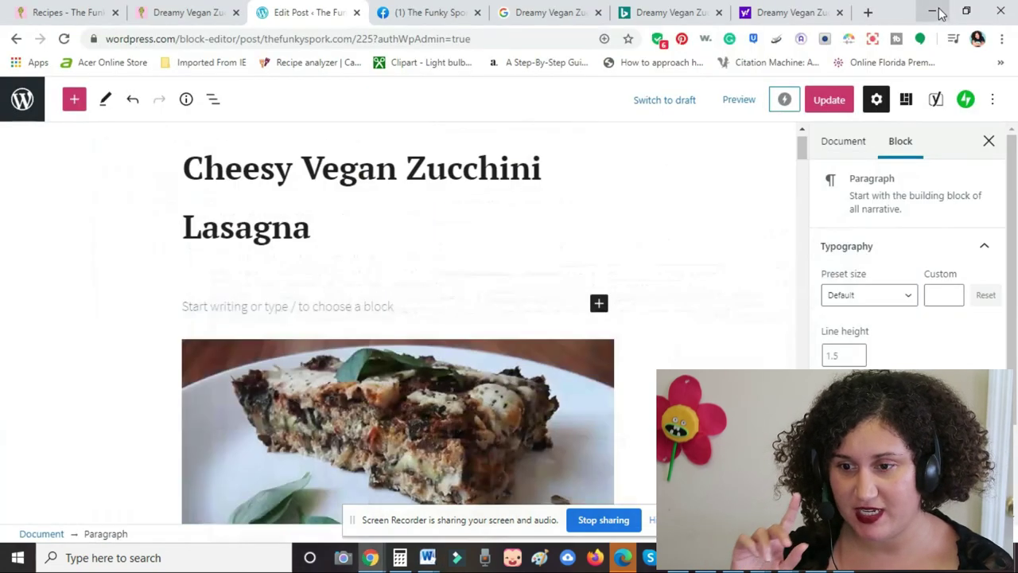
click(376, 284)
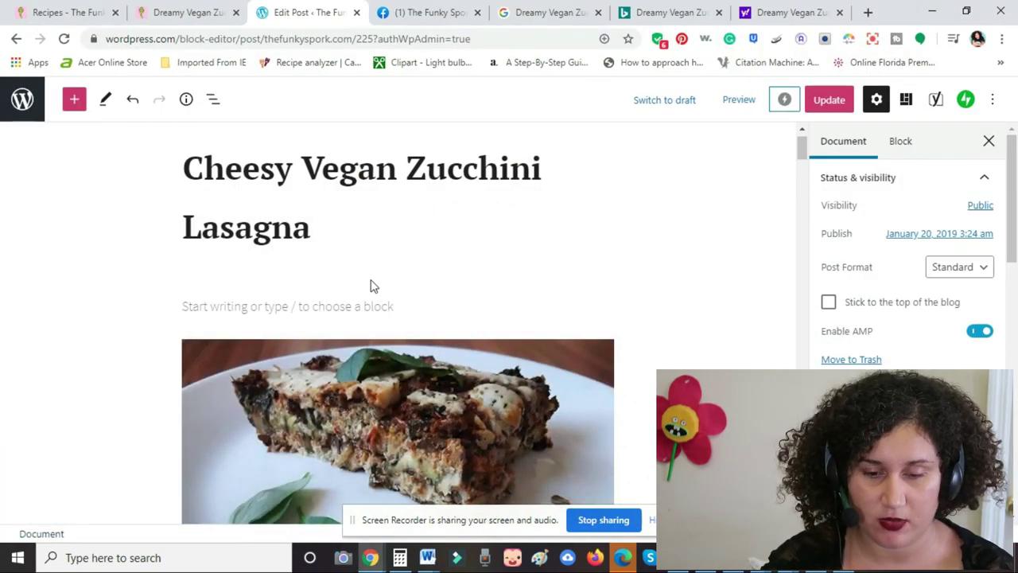
click(194, 306)
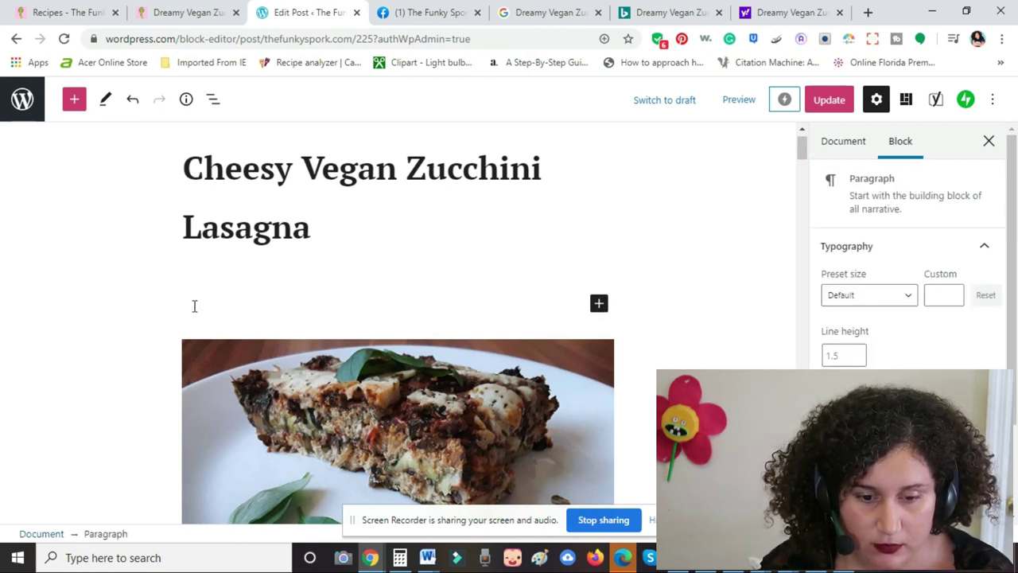
key(ctrl+v)
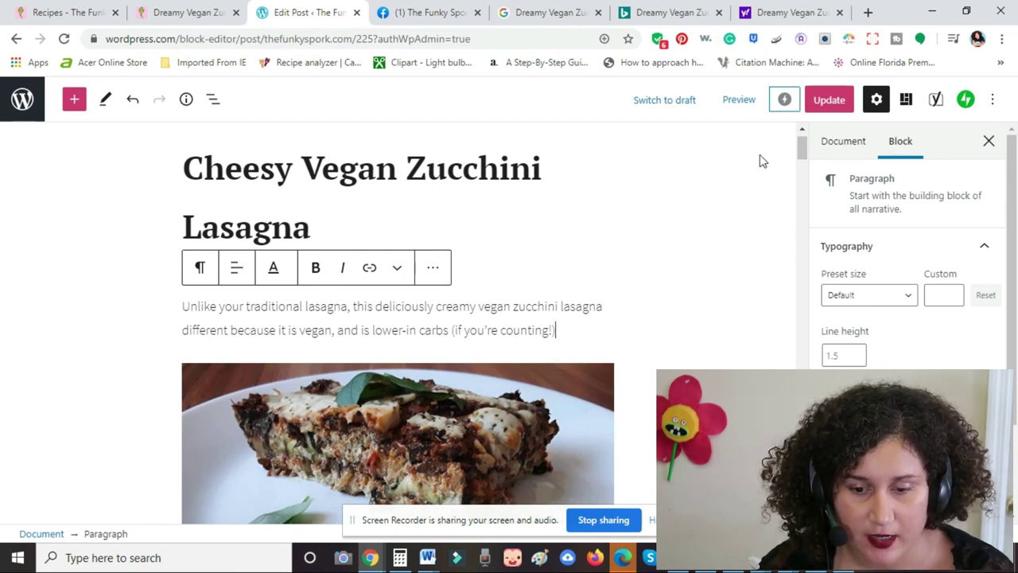
Check the keyphrase in introduction result and replace "creamy" with "cheesy" in the post's opening paragraph
drag(800, 151, 825, 420)
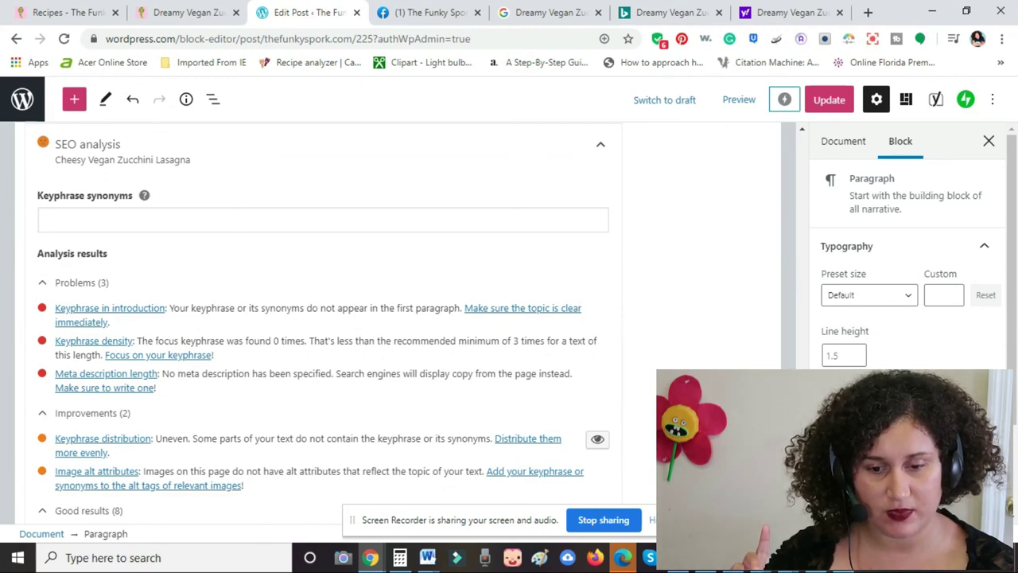
drag(802, 429, 807, 143)
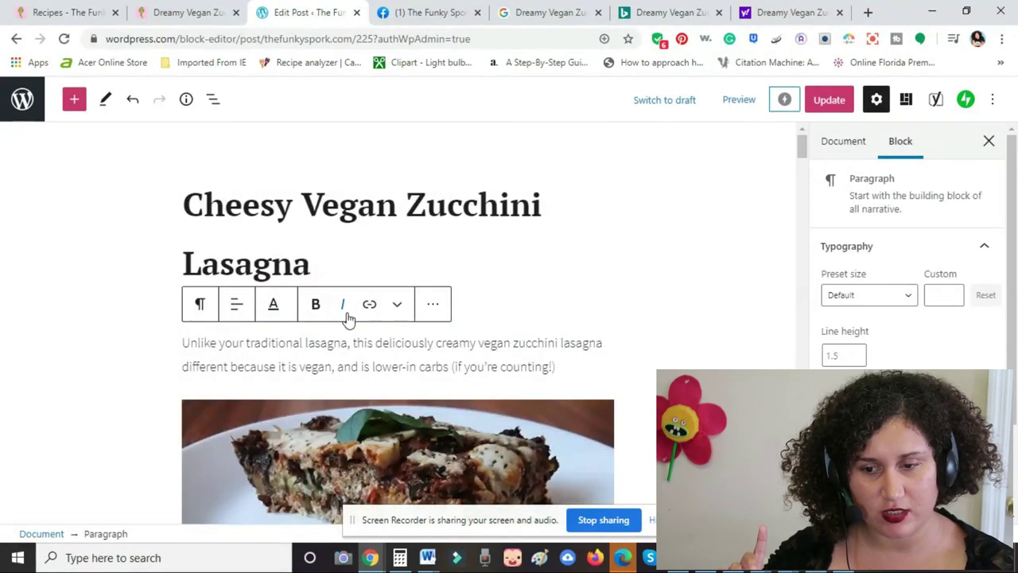
click(474, 343)
key(BackSpace)
key(BackSpace)
key(BackSpace)
key(BackSpace)
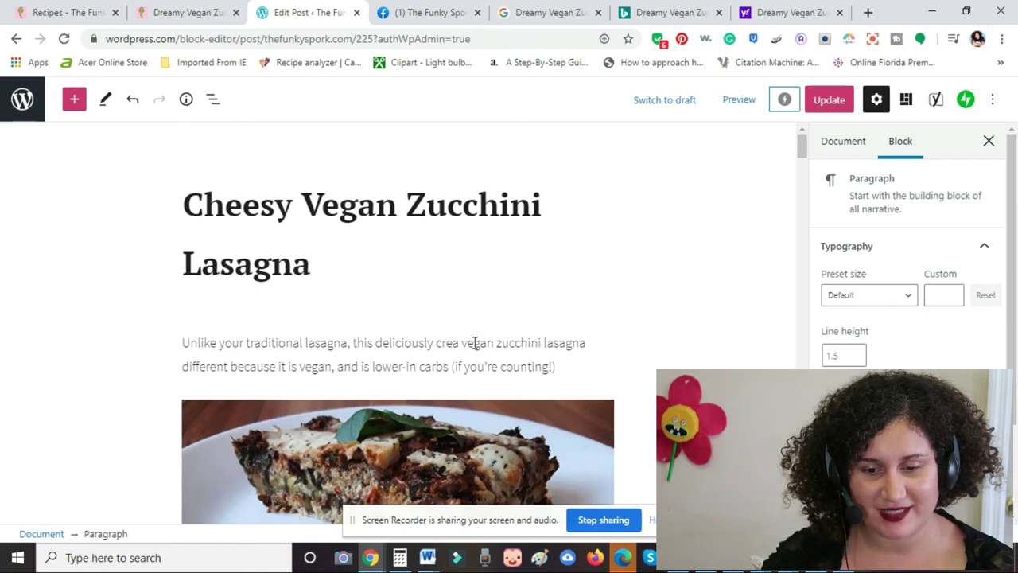
key(BackSpace)
text(heesy)
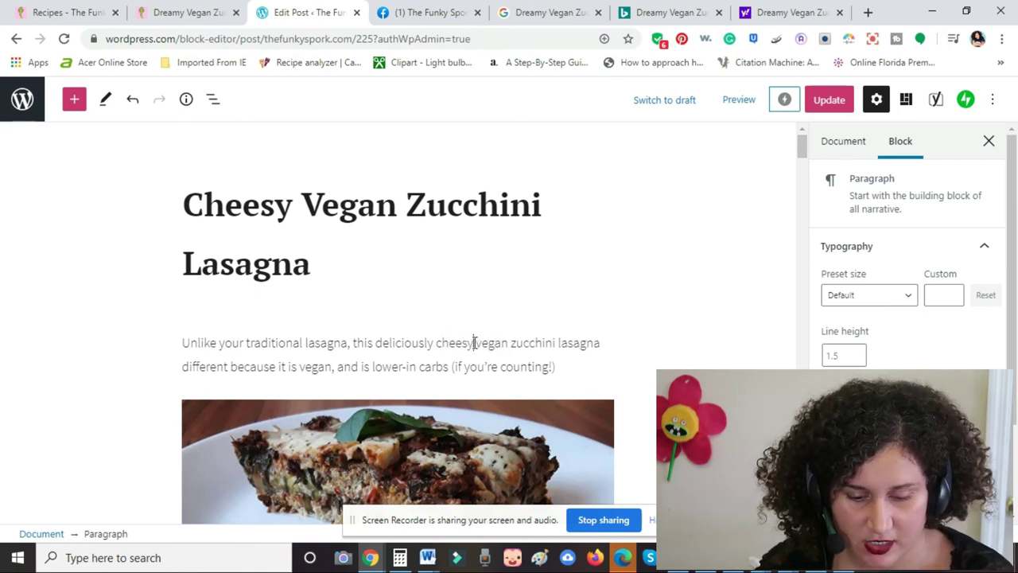
click(781, 246)
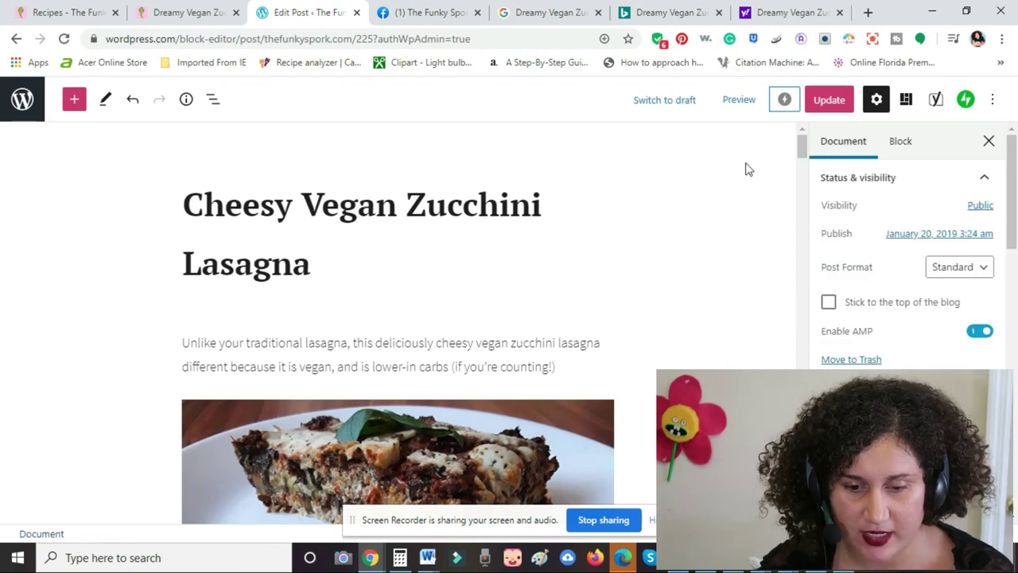
Review the Google preview and the problems and improvements in the SEO analysis, and highlight the keyphrase density matches in the text
drag(803, 143, 820, 254)
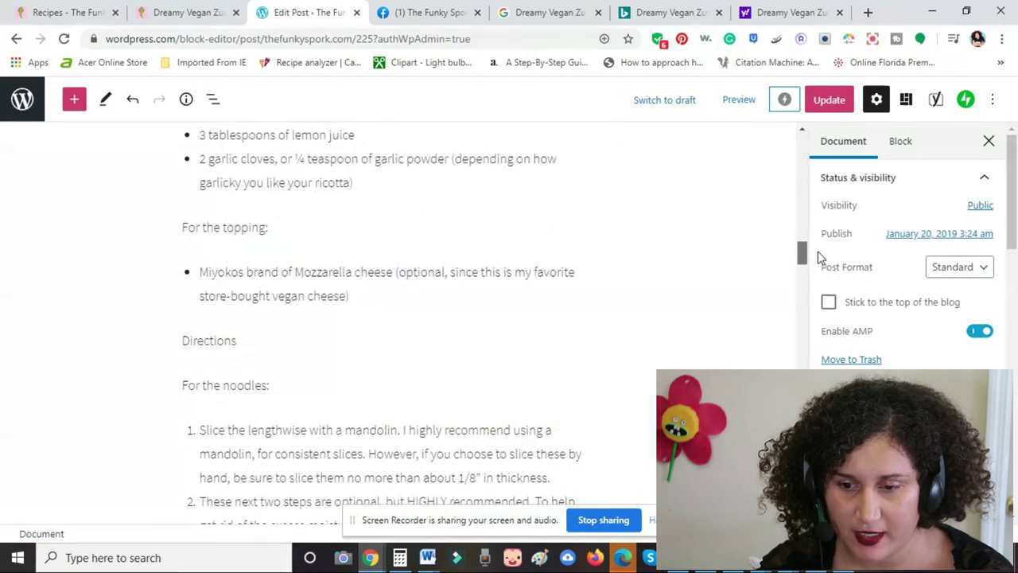
drag(820, 301, 802, 450)
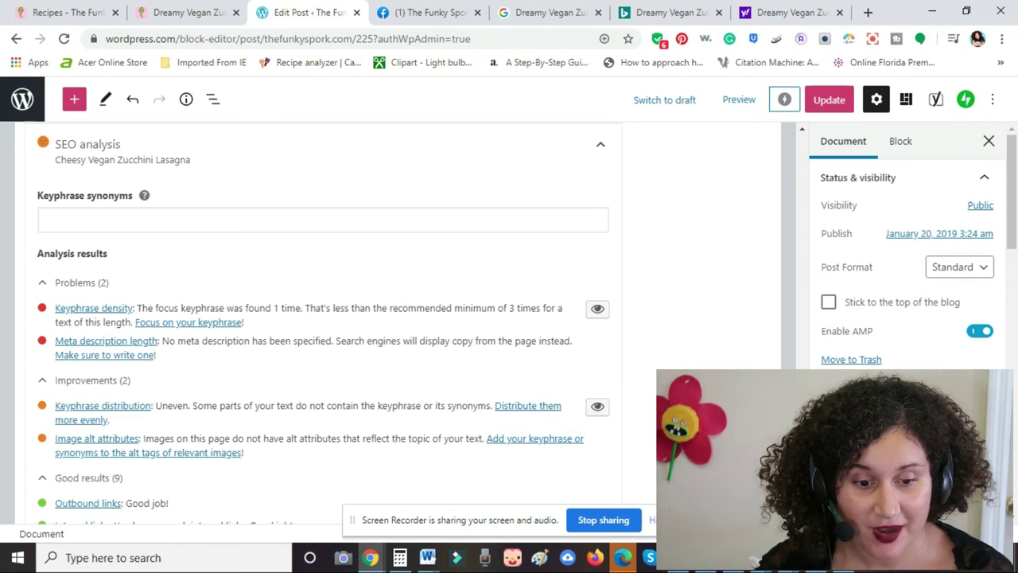
scroll(323, 324, down, 2)
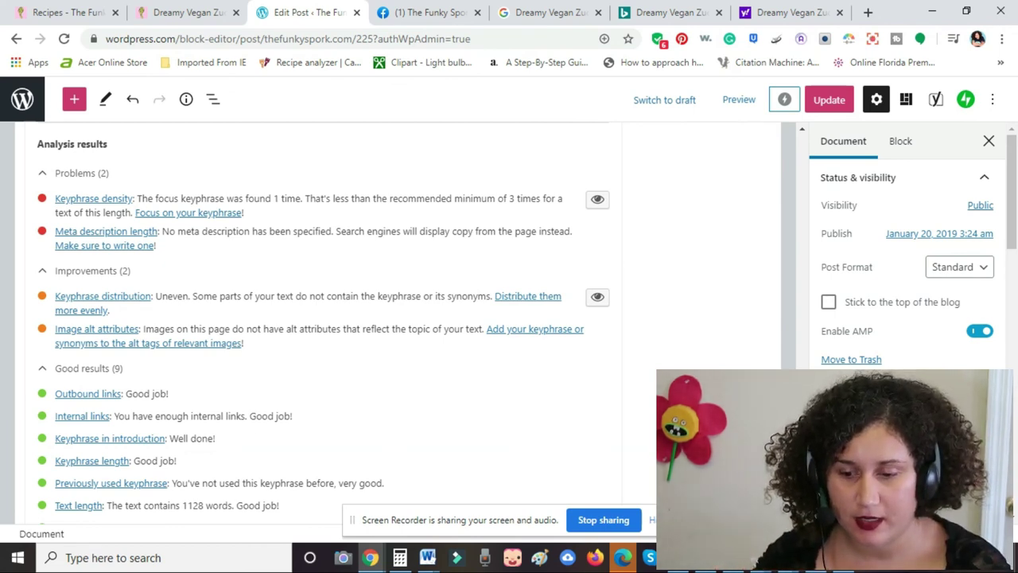
scroll(150, 203, up, 10)
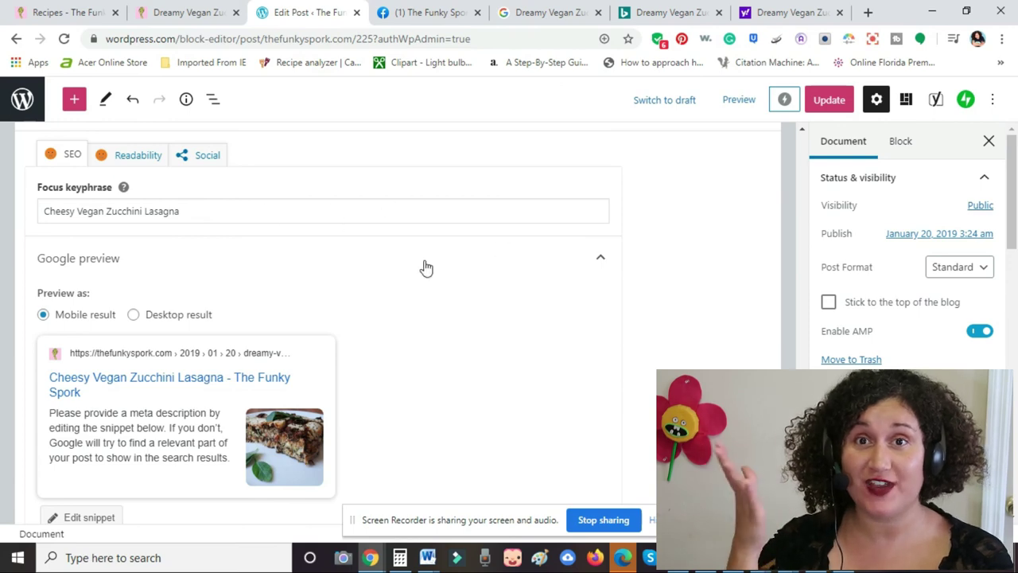
scroll(398, 318, down, 3)
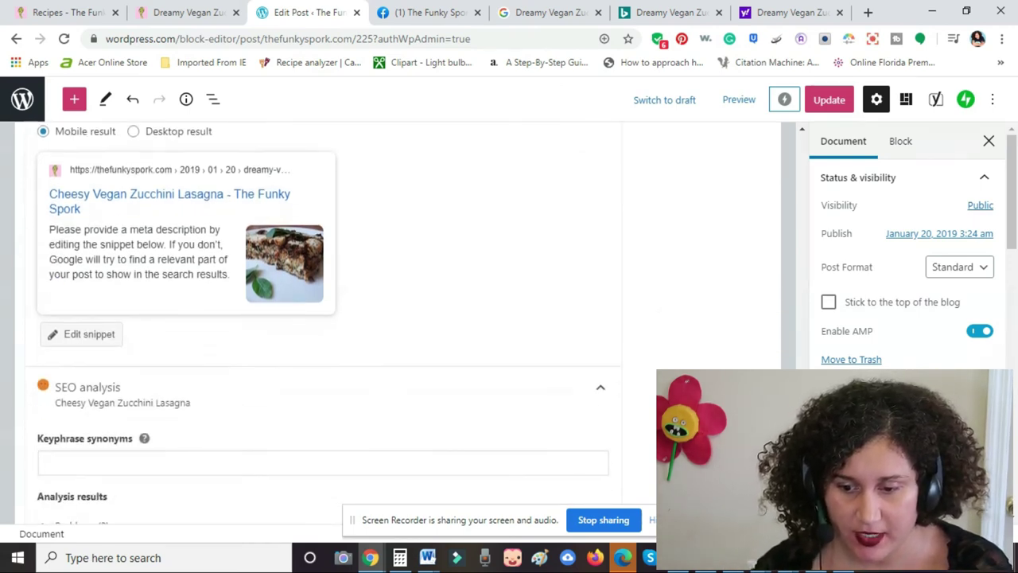
scroll(326, 318, up, 1)
scroll(327, 318, down, 4)
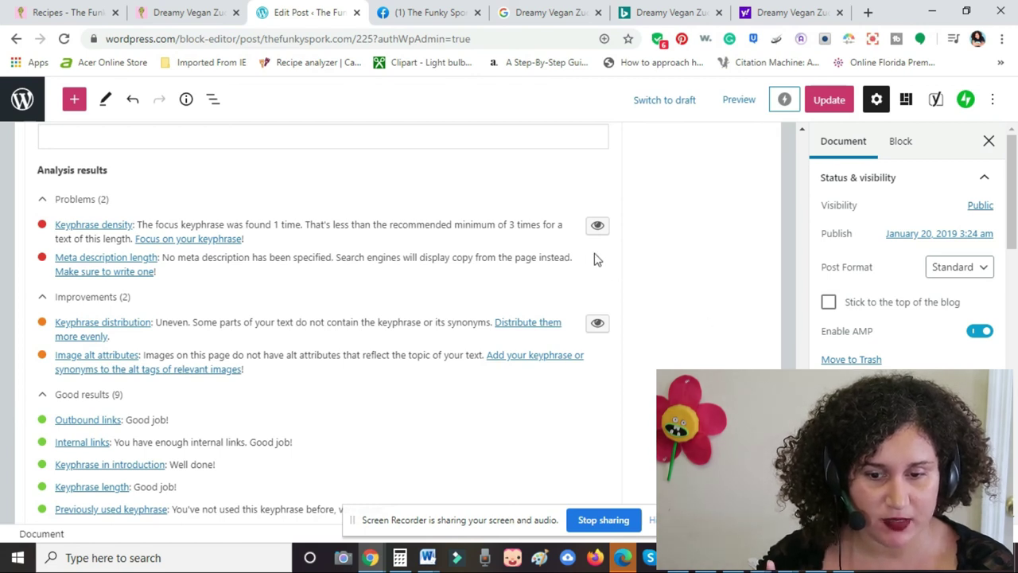
click(597, 228)
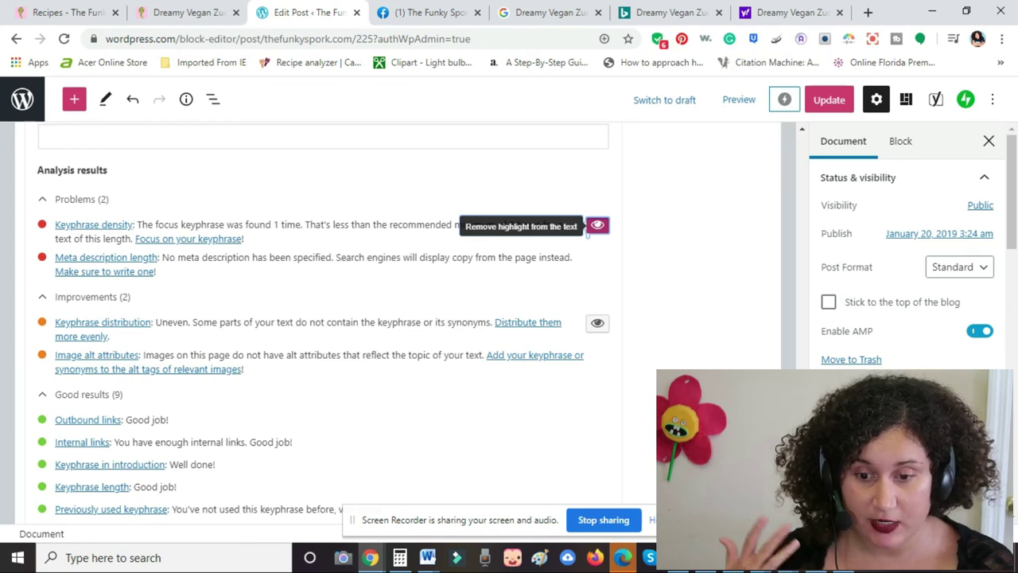
Check the focus keyphrase in the Yoast SEO section and search the page for "vegan lasagna"
scroll(587, 232, up, 7)
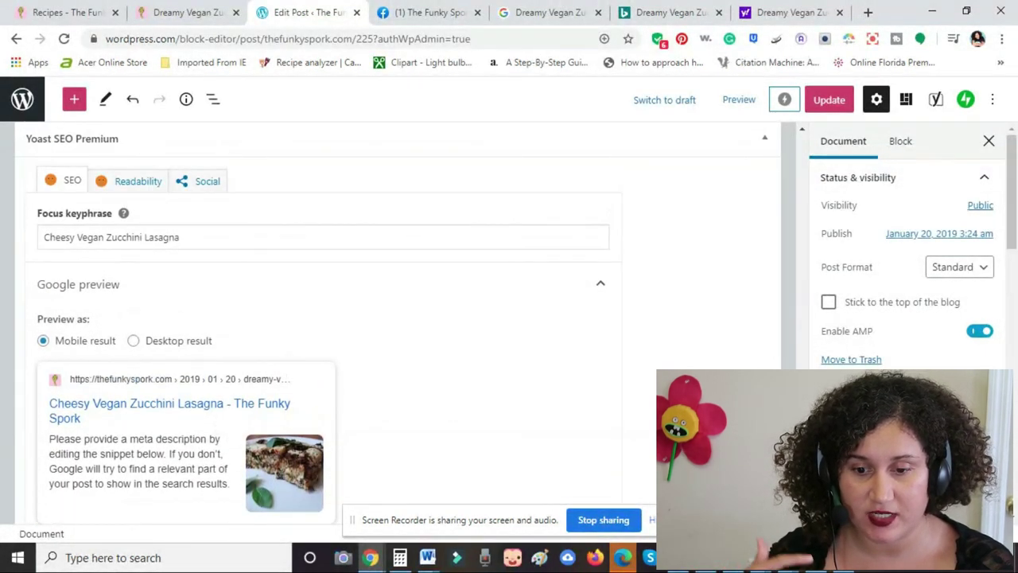
scroll(398, 323, up, 1)
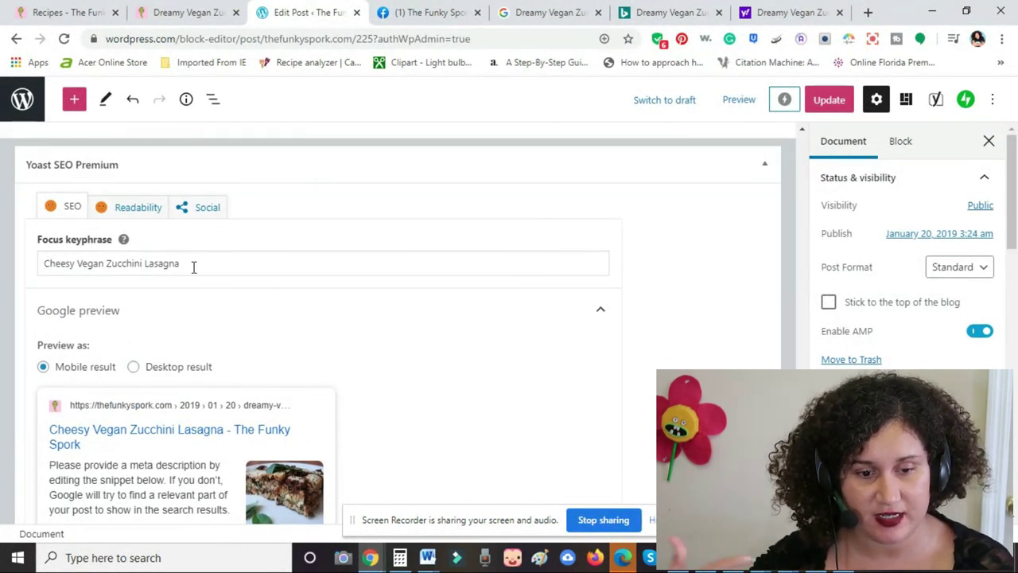
drag(802, 429, 847, 204)
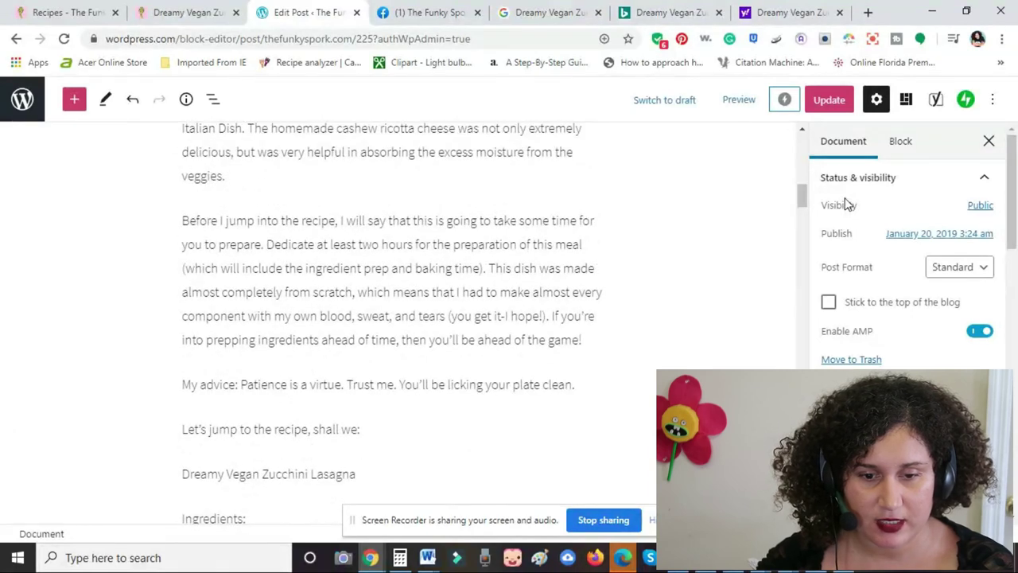
key(ctrl+f)
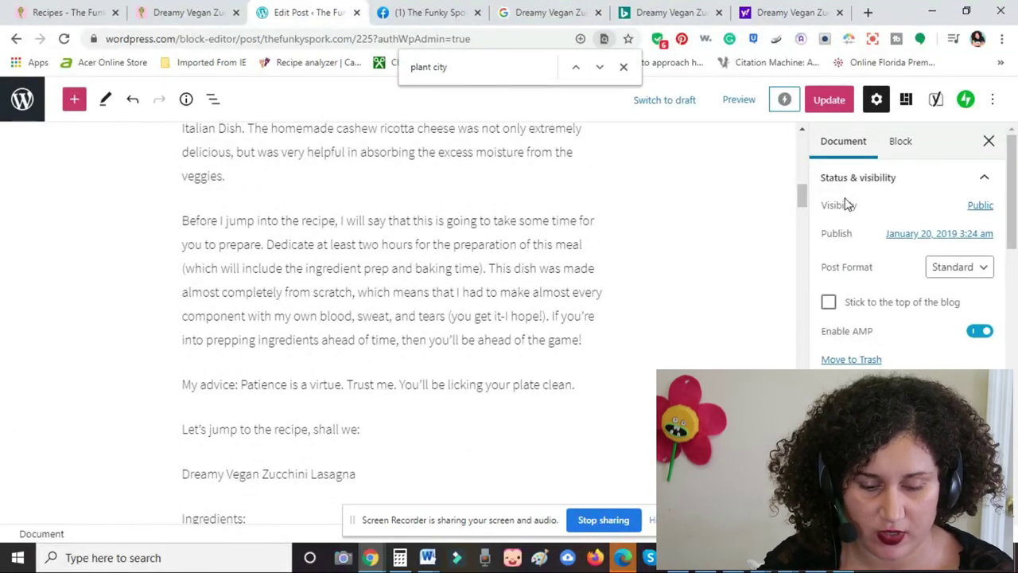
drag(512, 71, 413, 74)
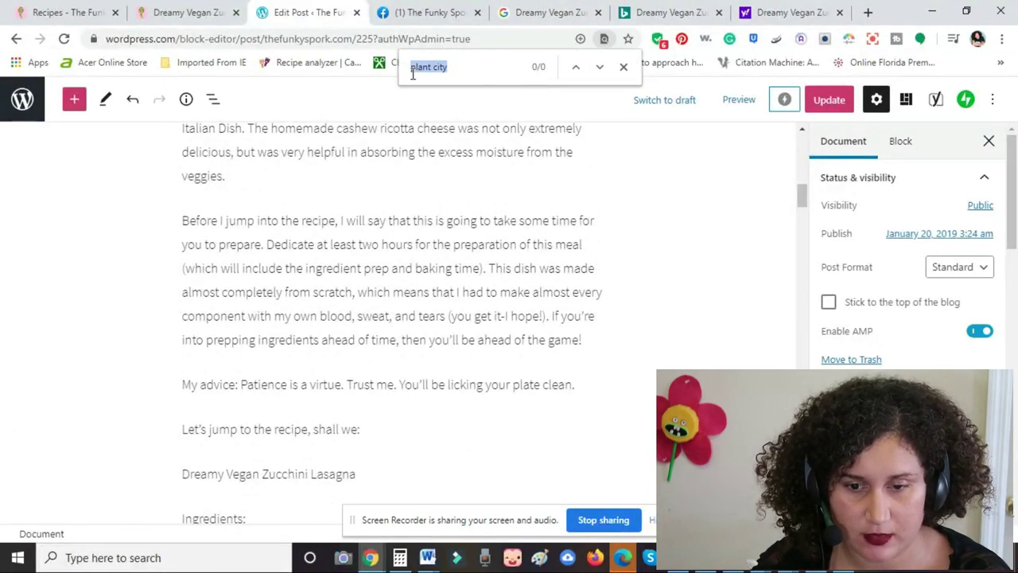
text(vegan lasagna)
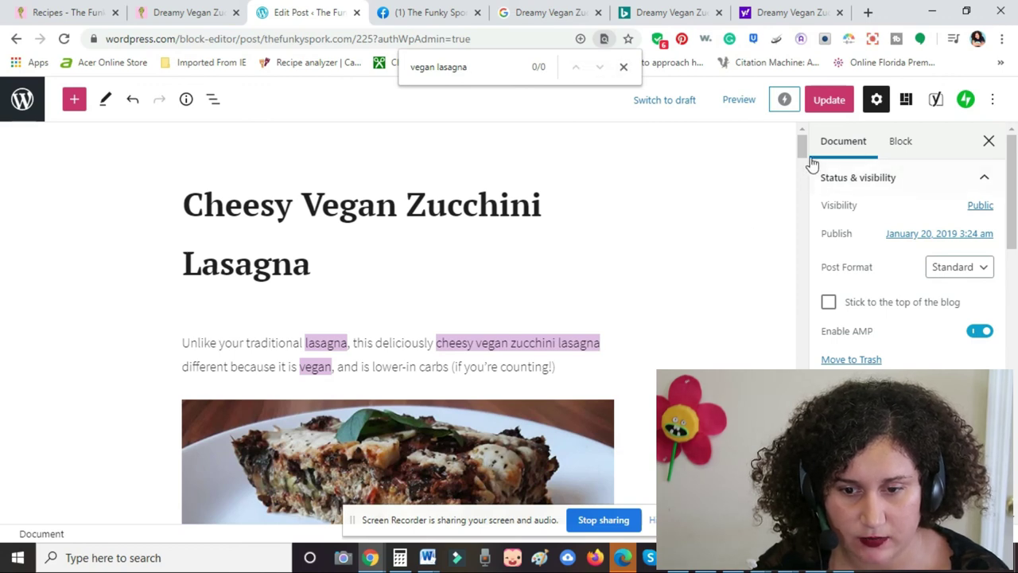
Replace "Dreamy" with "Cheesy" in the recipe name line above the ingredients
drag(805, 154, 819, 210)
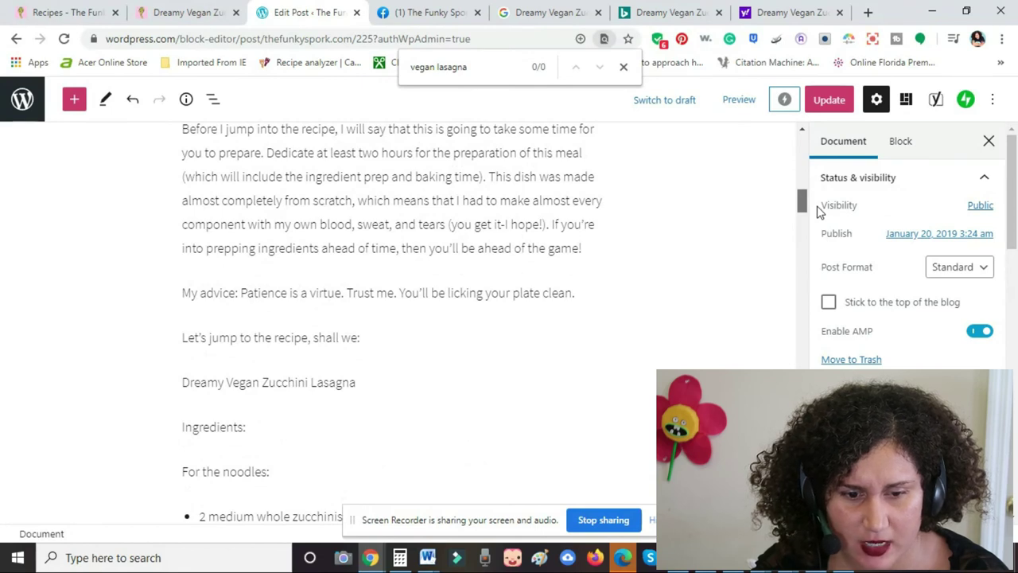
click(223, 382)
key(BackSpace)
key(BackSpace)
key(BackSpace)
key(BackSpace)
key(BackSpace)
key(BackSpace)
text(Cheesy)
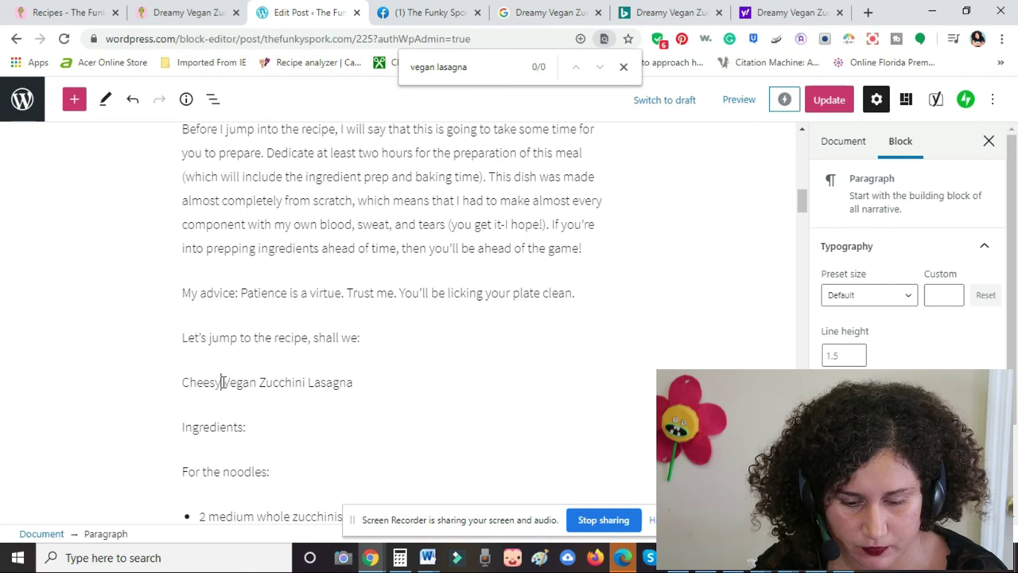
click(372, 375)
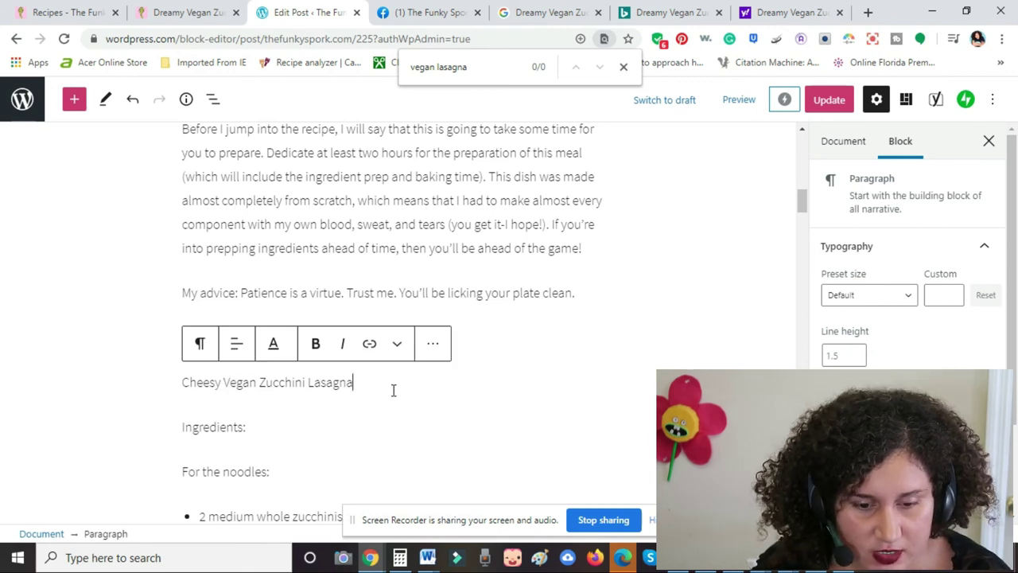
Insert "cheesy vegan zucchini lasagna" after "this" in the paragraph beginning "Before I jump into the recipe", and close the page search
drag(801, 201, 809, 193)
click(435, 325)
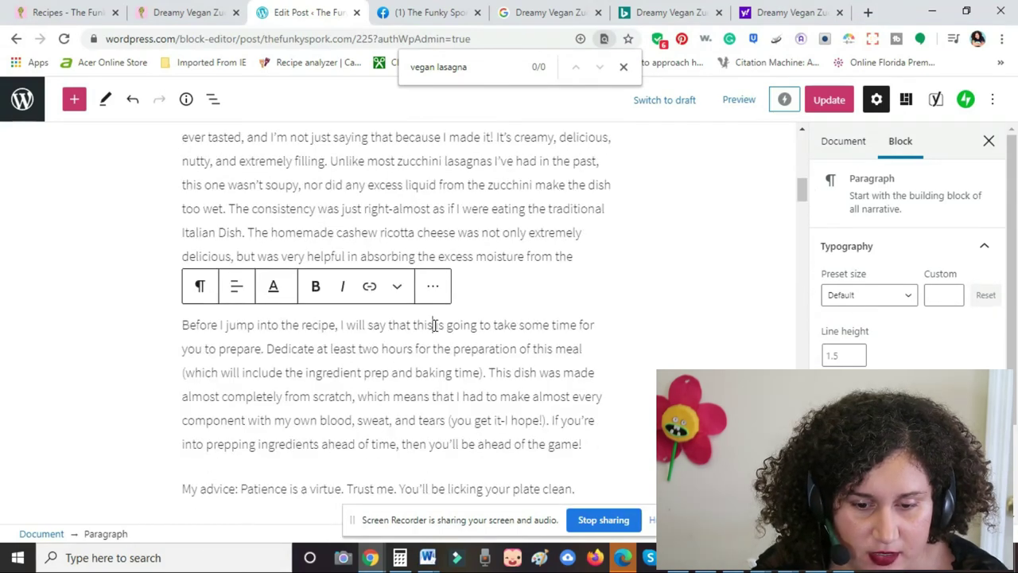
text(cheesy veg )
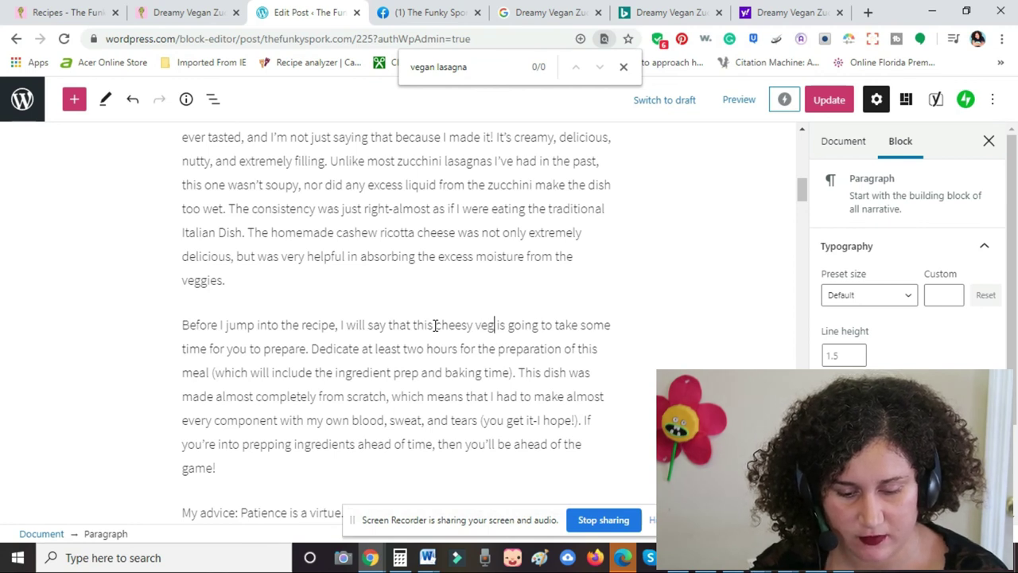
text(an zu)
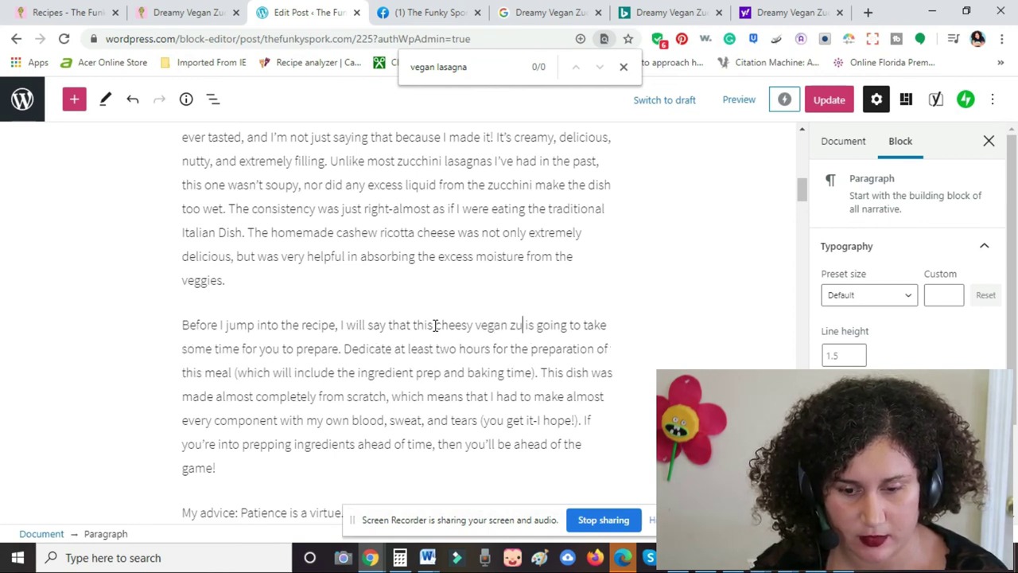
text(cchini)
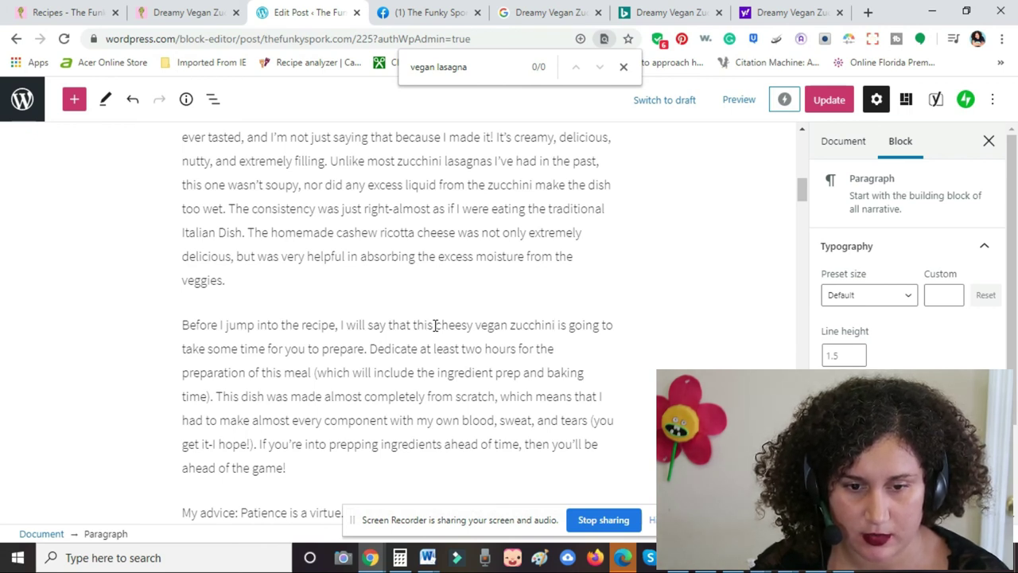
text( lasagna)
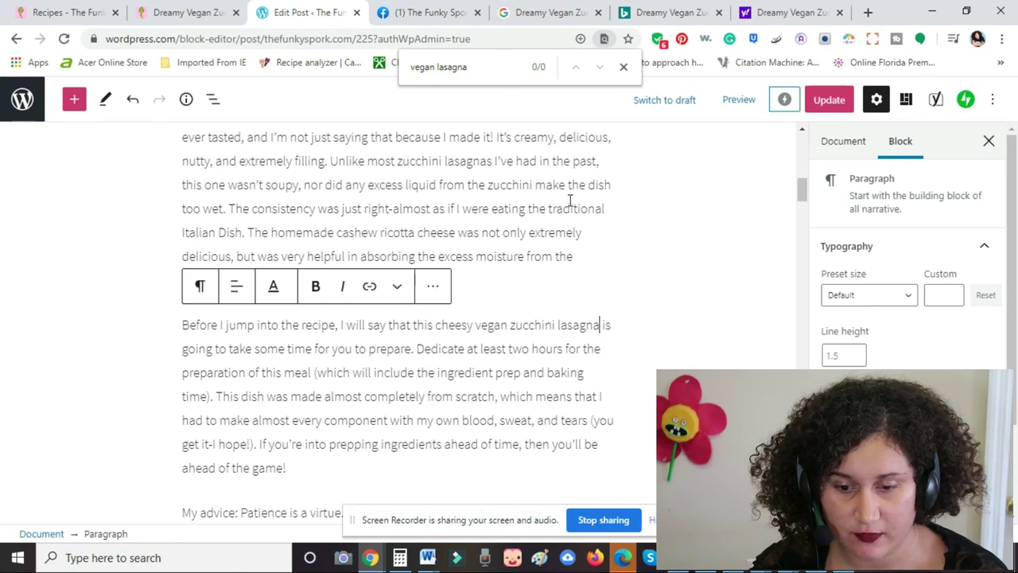
click(623, 67)
Review the updated SEO analysis results and insert "is" after "cheesy vegan zucchini lasagna" in the opening paragraph
drag(800, 194, 795, 199)
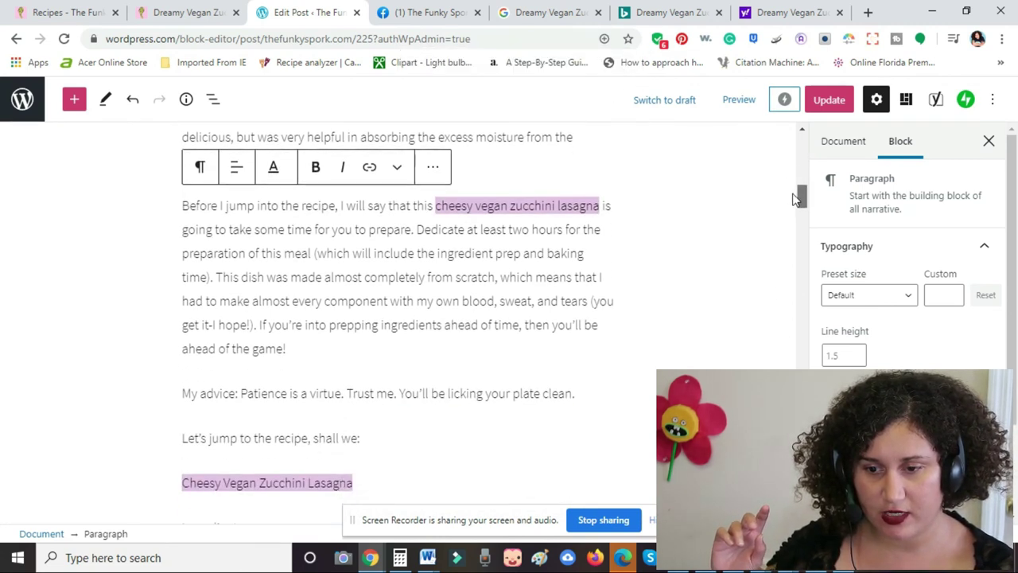
click(797, 199)
drag(797, 193, 772, 434)
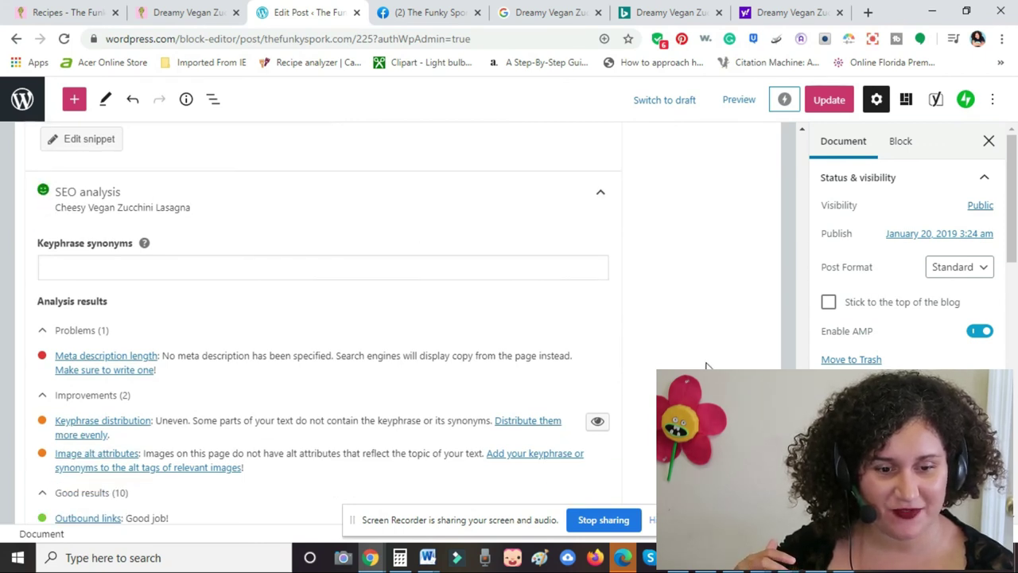
scroll(324, 325, down, 1)
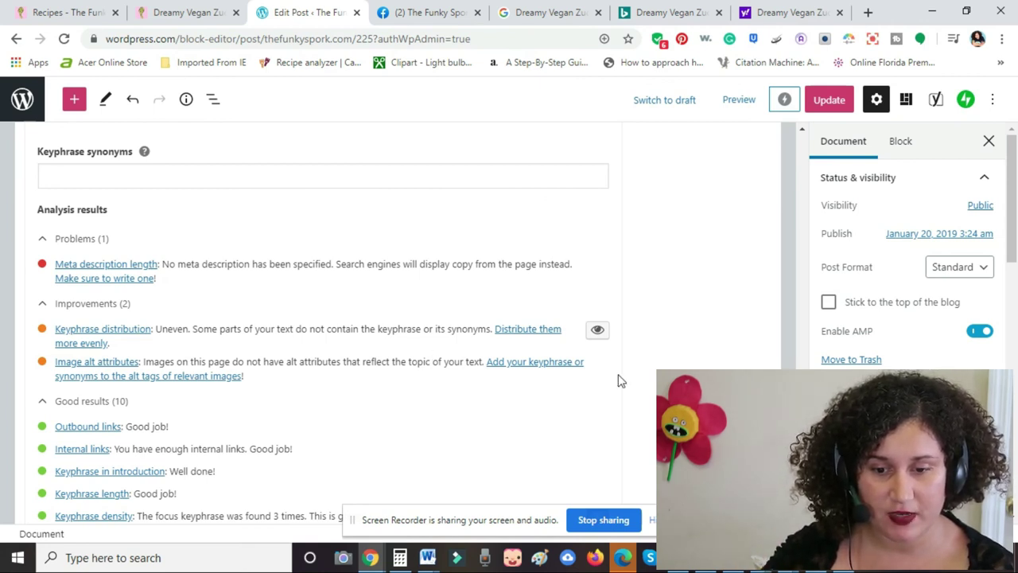
drag(798, 358, 793, 159)
drag(560, 261, 182, 239)
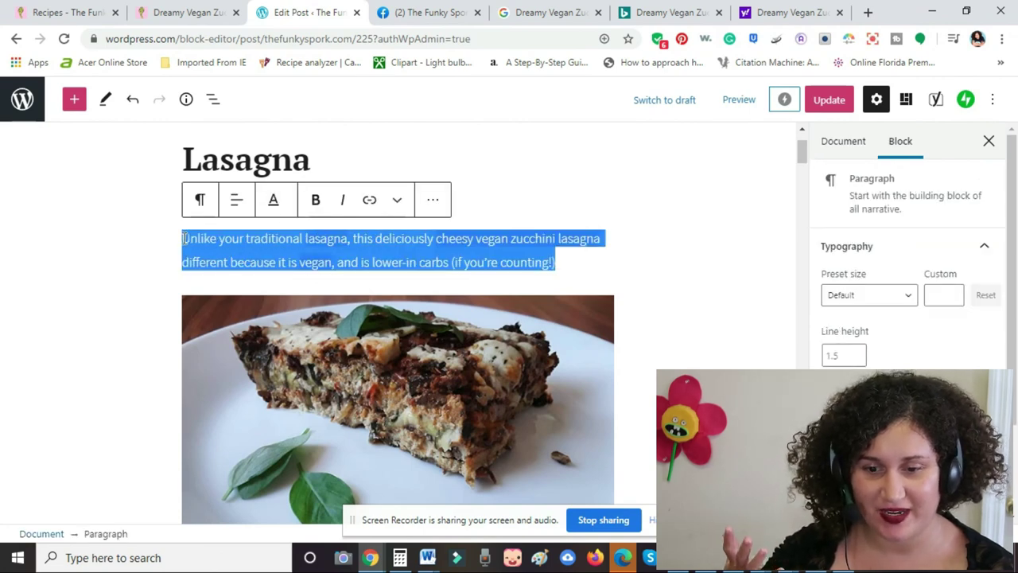
scroll(183, 239, up, 1)
mouse_move(804, 155)
mouse_down()
mouse_move(801, 264)
mouse_move(819, 164)
mouse_move(807, 154)
mouse_up()
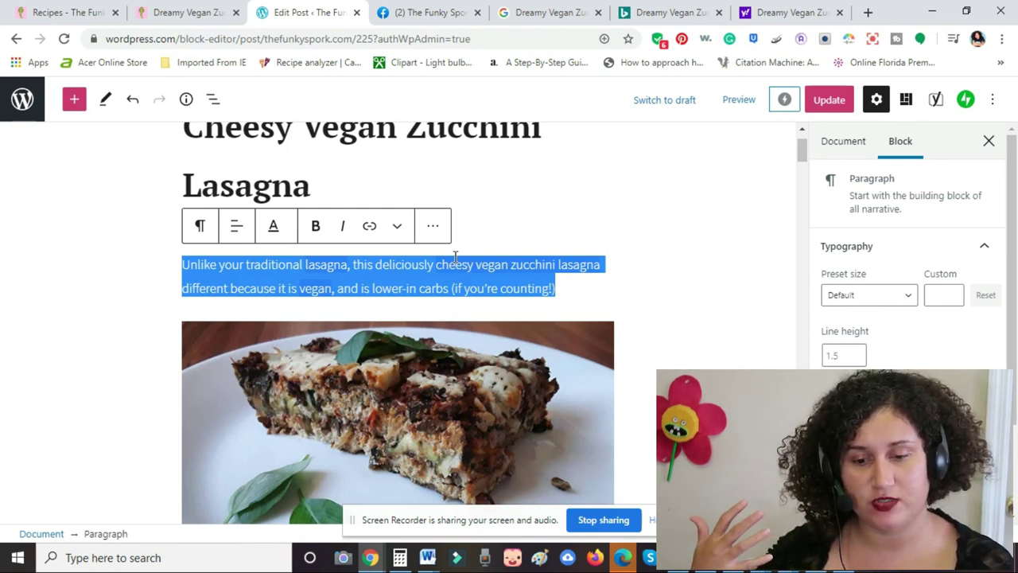
click(614, 275)
click(610, 268)
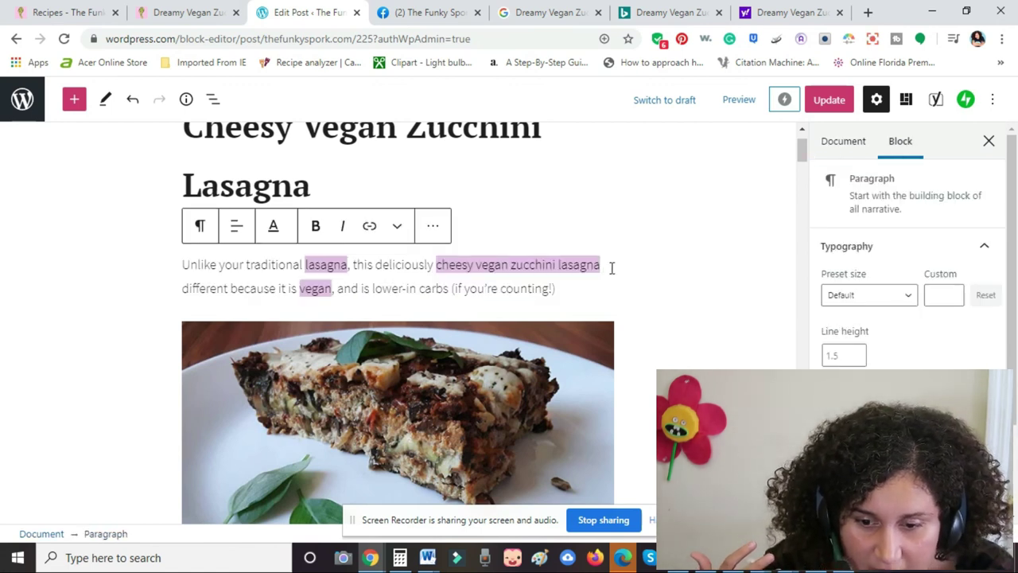
text(is)
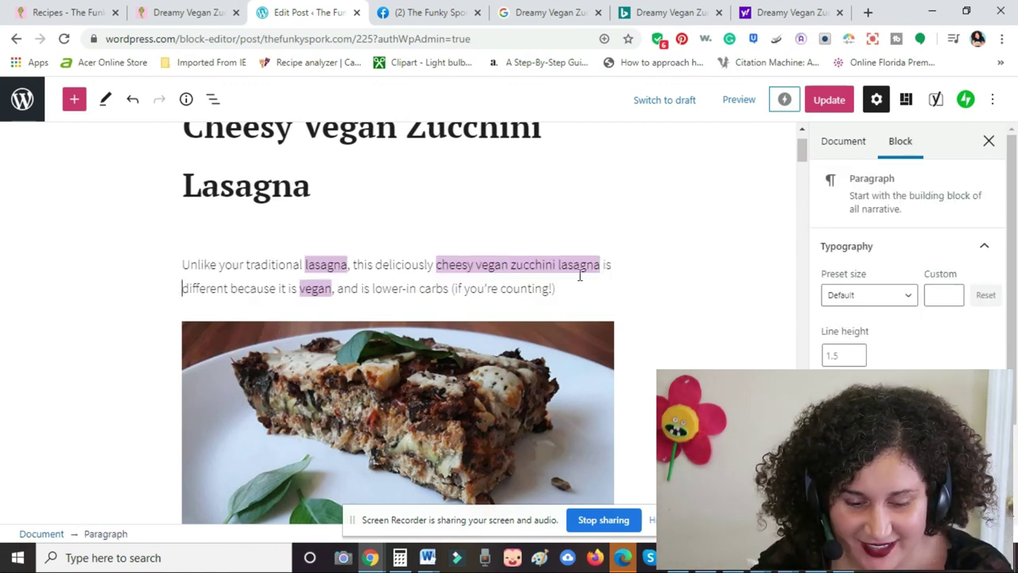
Copy the whole opening paragraph and paste it as the meta description in the Yoast snippet editor
drag(568, 289, 179, 273)
key(ctrl+c)
scroll(319, 255, up, 1)
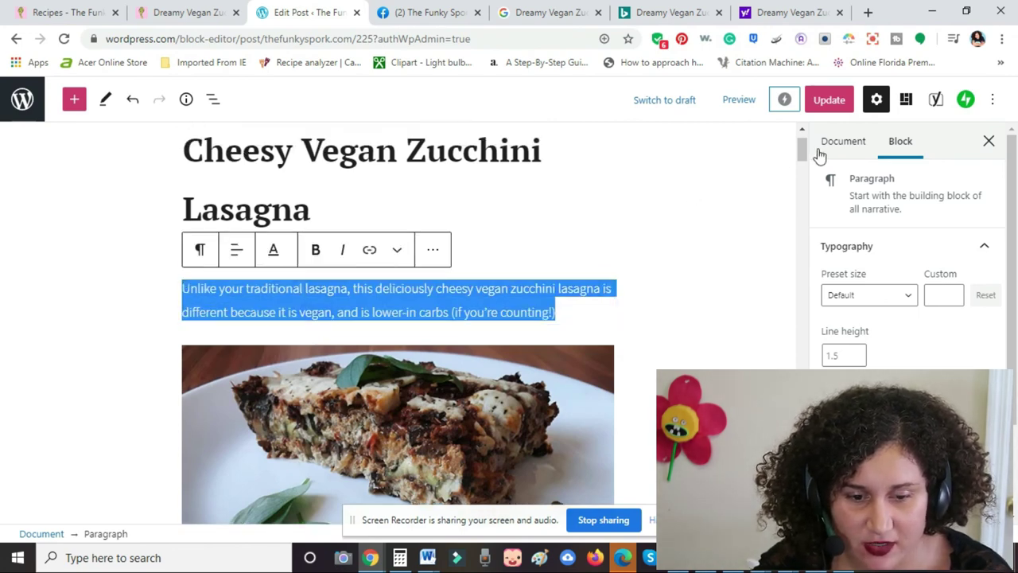
drag(808, 152, 803, 415)
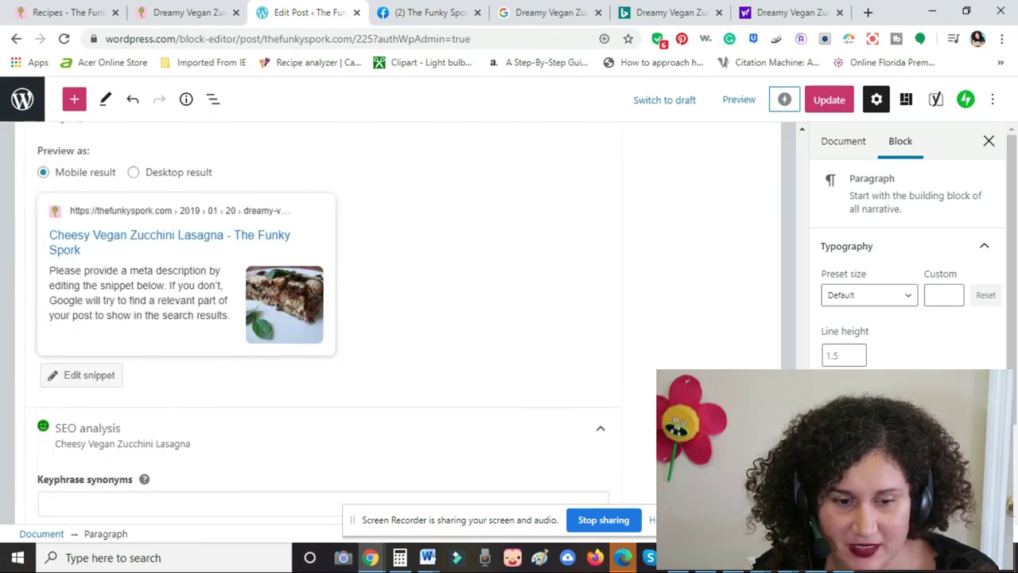
click(64, 379)
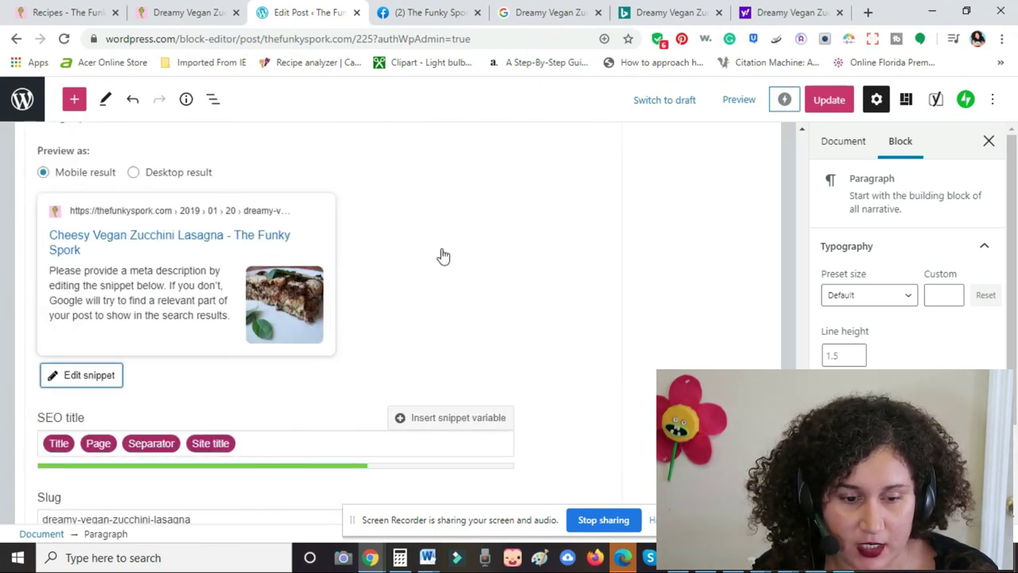
scroll(796, 413, down, 3)
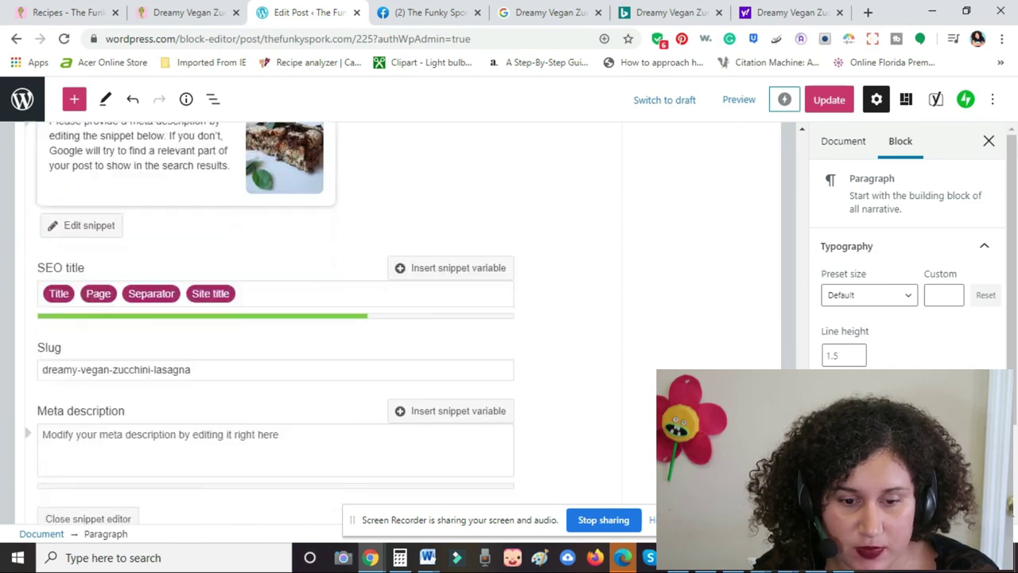
scroll(796, 414, down, 2)
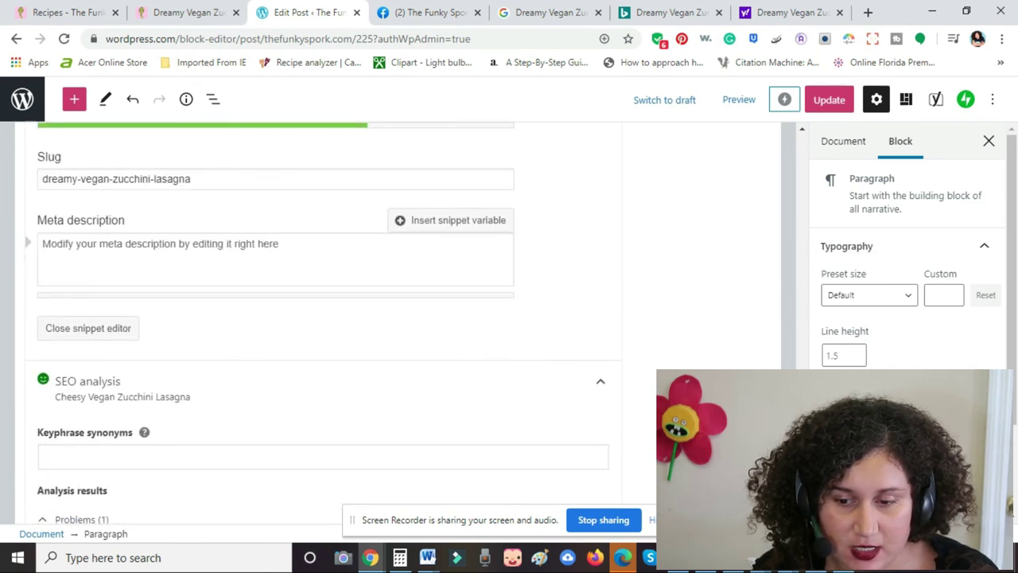
click(346, 243)
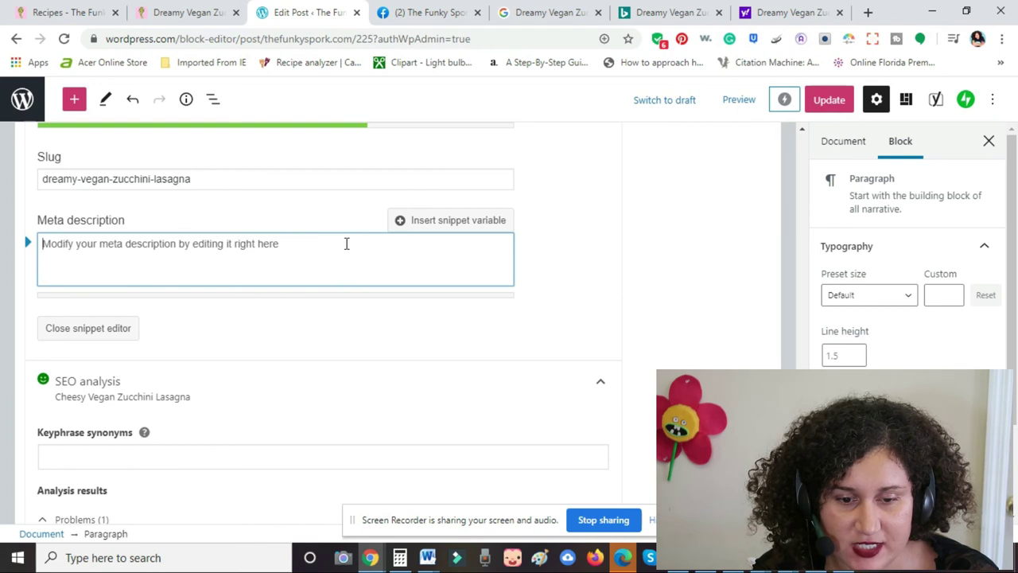
key(ctrl+v)
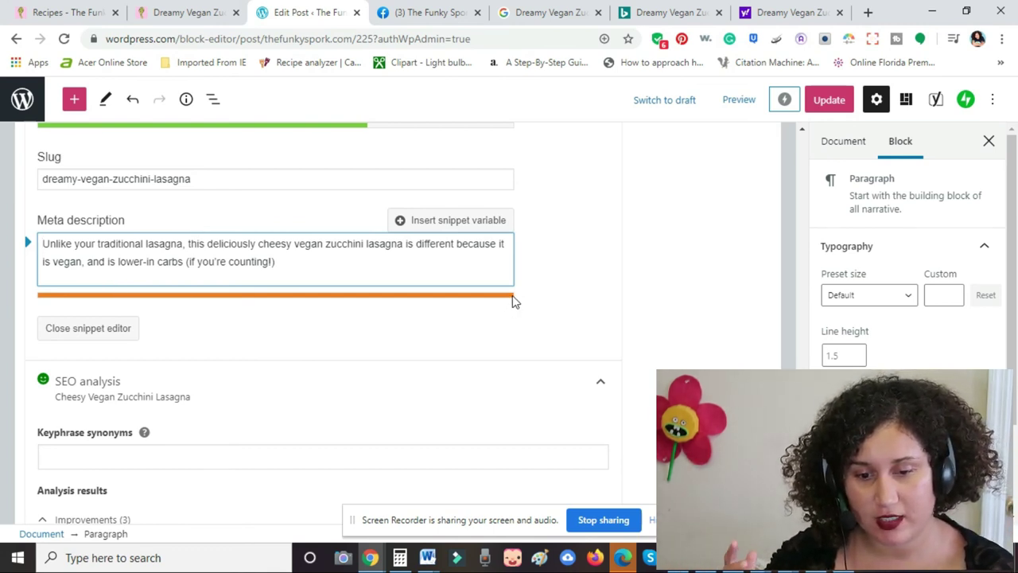
Check the meta description length advice in the SEO analysis and remove "deliciously" from the meta description to shorten it
scroll(318, 318, down, 2)
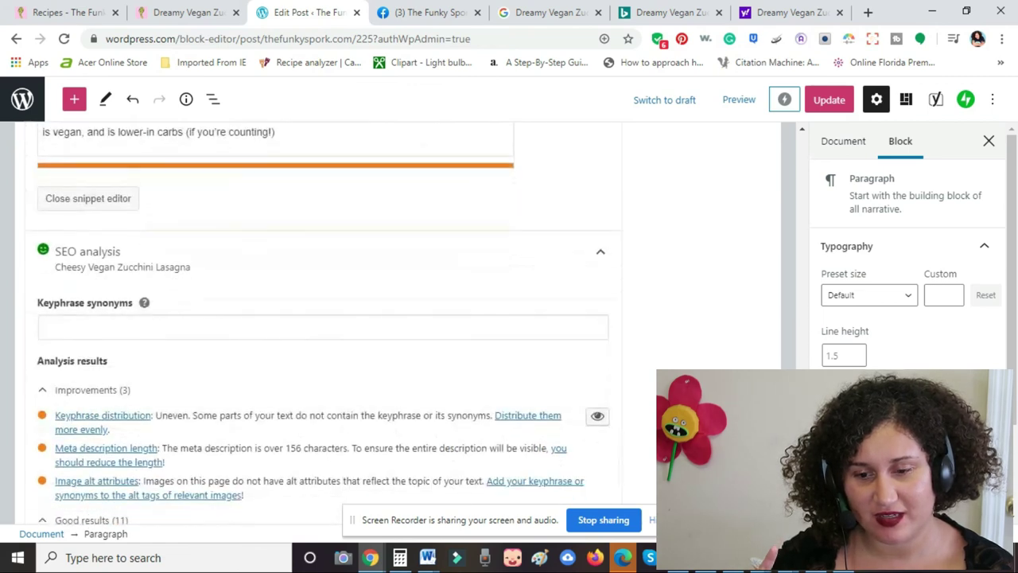
scroll(319, 319, down, 2)
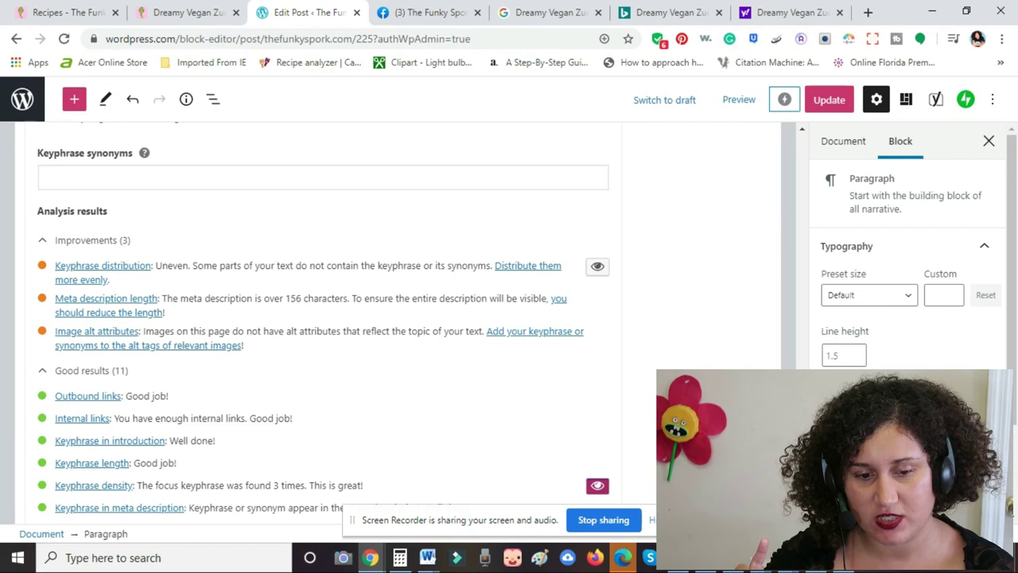
scroll(318, 318, up, 1)
scroll(319, 318, up, 3)
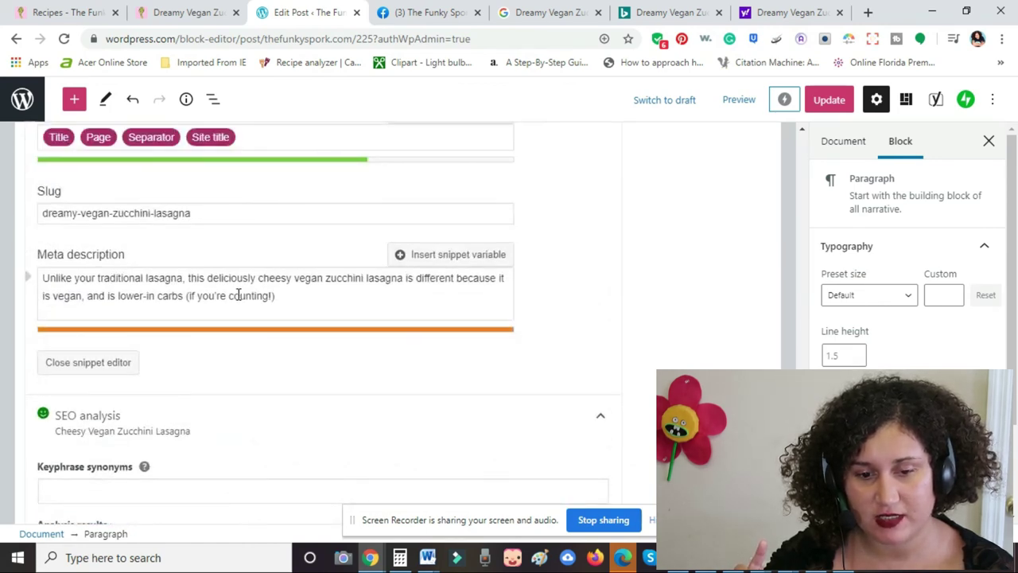
click(210, 277)
key(Delete)
key(Delete)
key(Delete)
key(Delete)
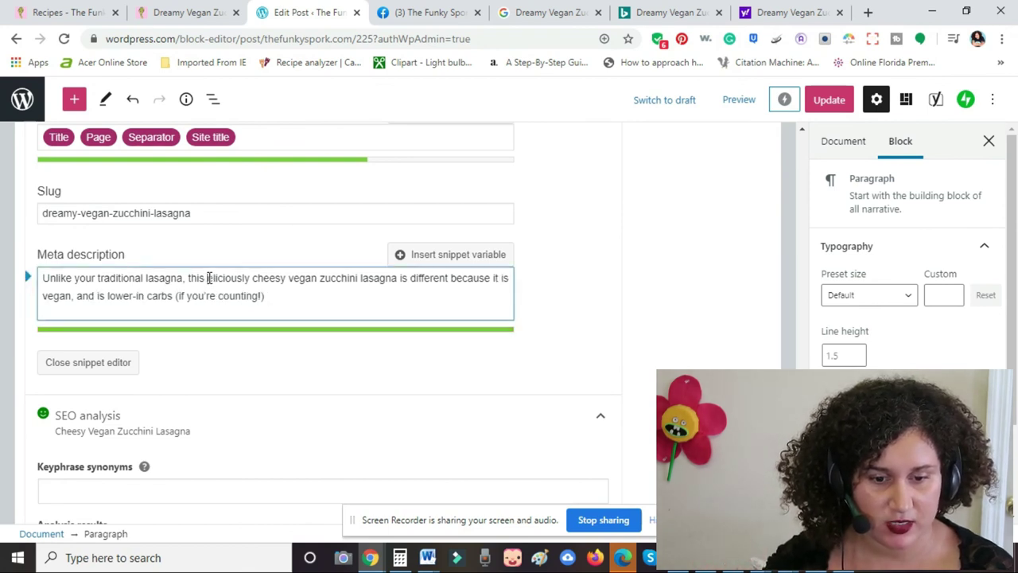
key(Delete)
key(Delete)
key(Delete)
key(Delete)
key(Delete)
key(Delete)
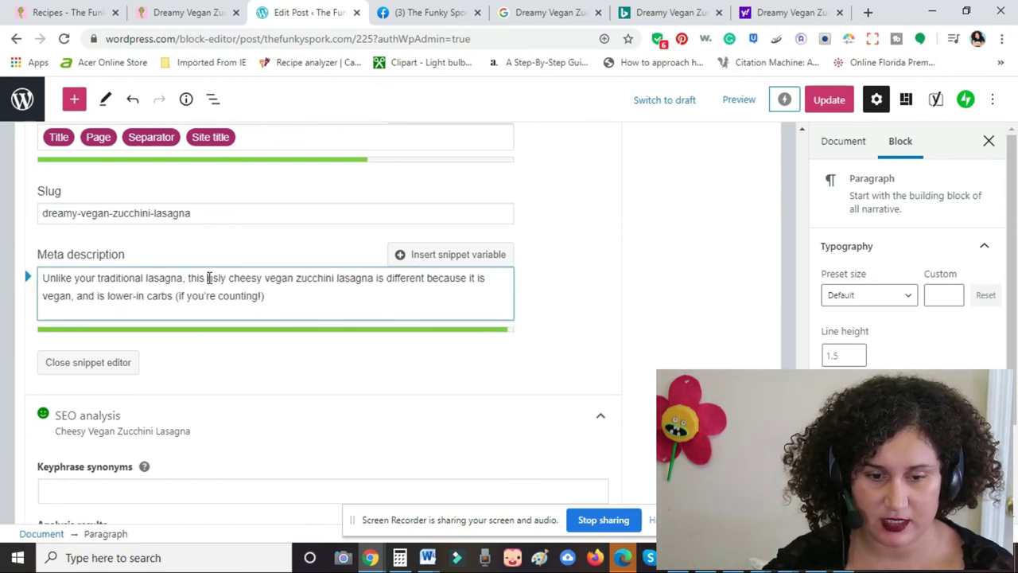
key(Delete)
key(Delete)
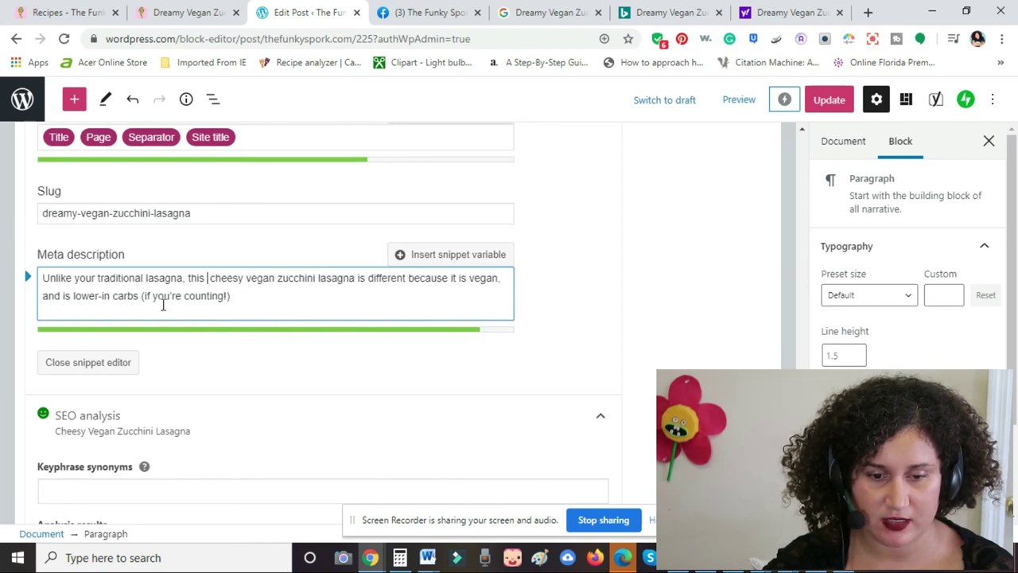
key(Delete)
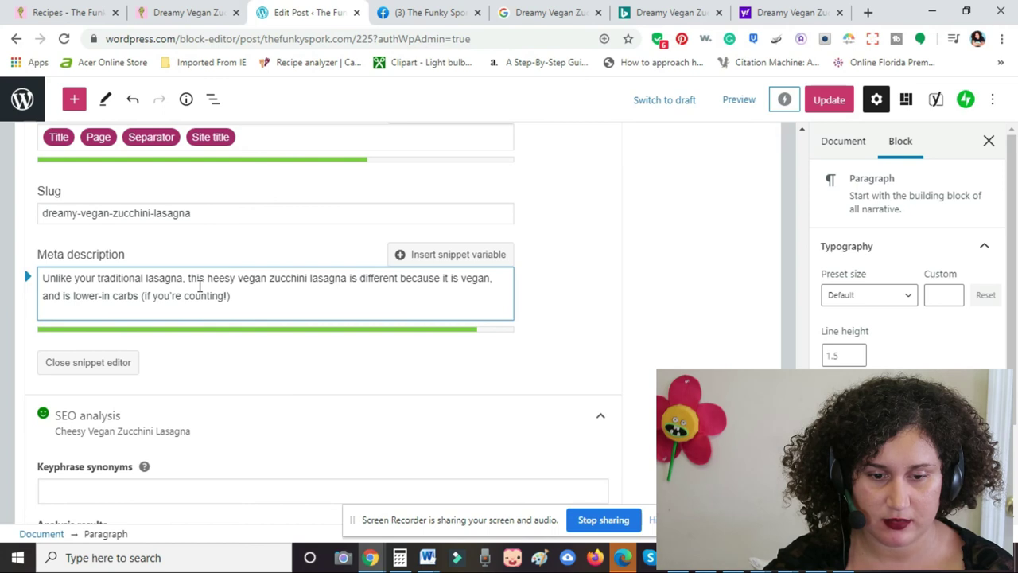
text(c)
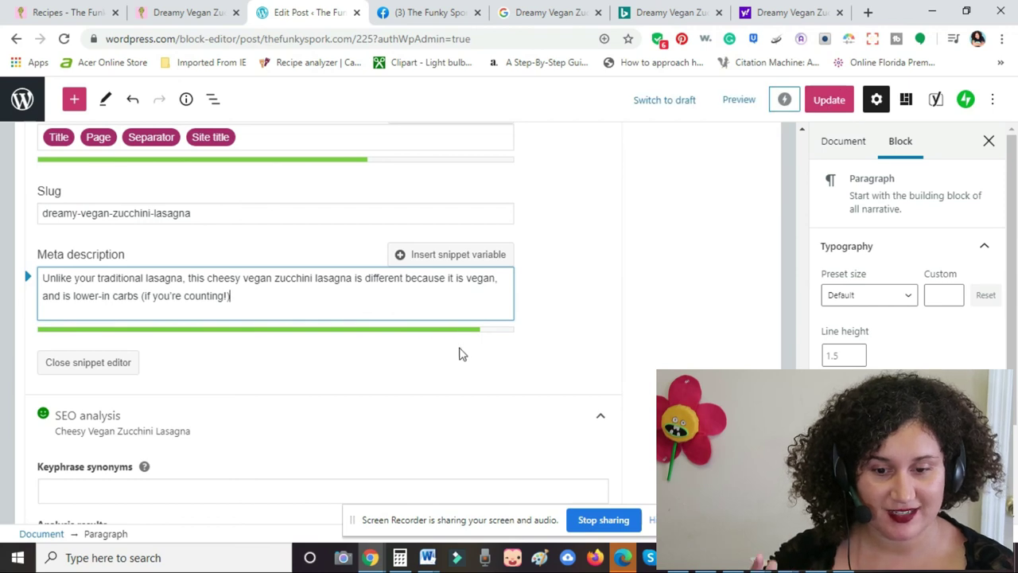
Replace "vegan" with "plant-based" after "because it is" in the meta description
scroll(270, 318, up, 3)
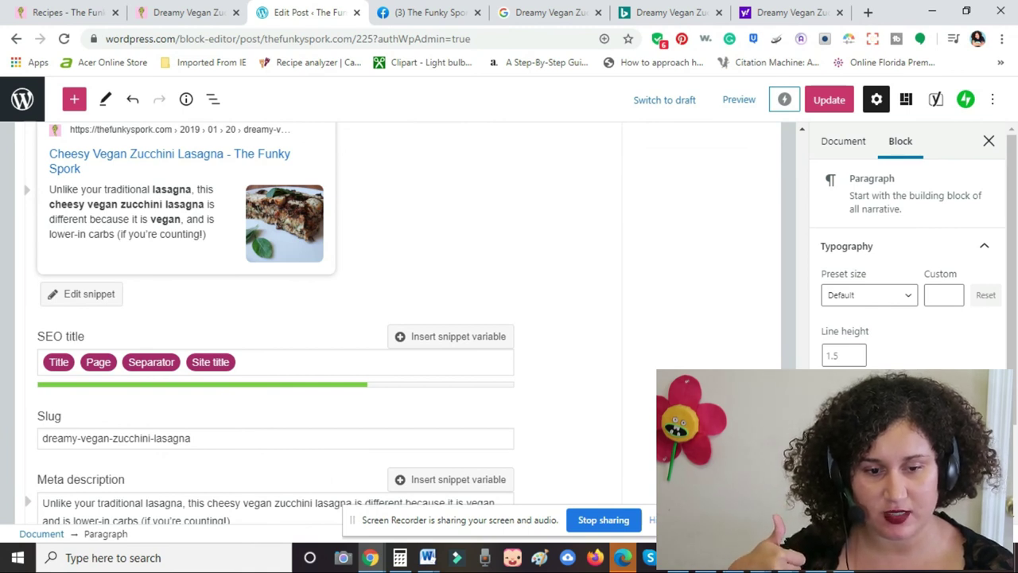
scroll(320, 326, down, 3)
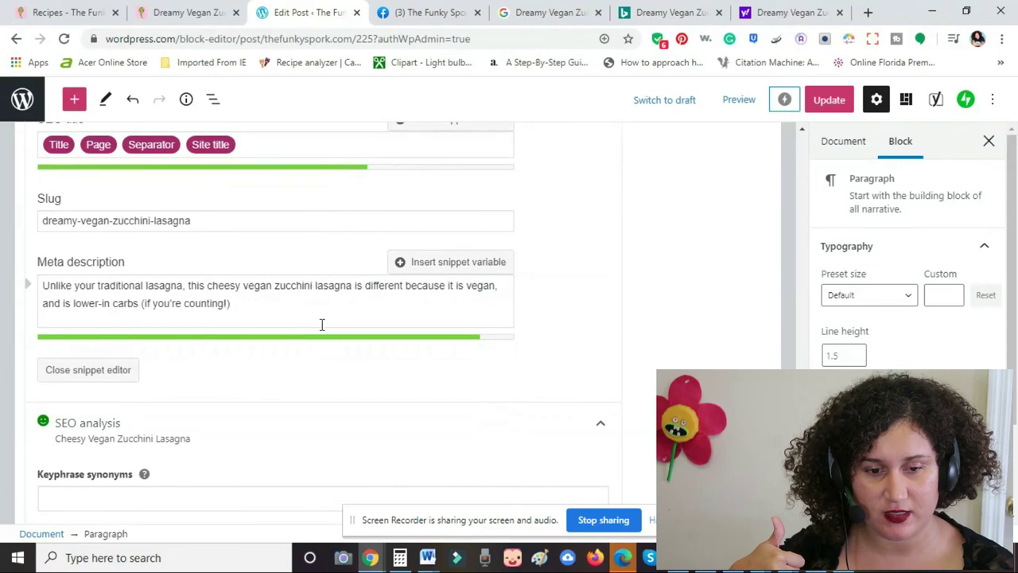
click(497, 285)
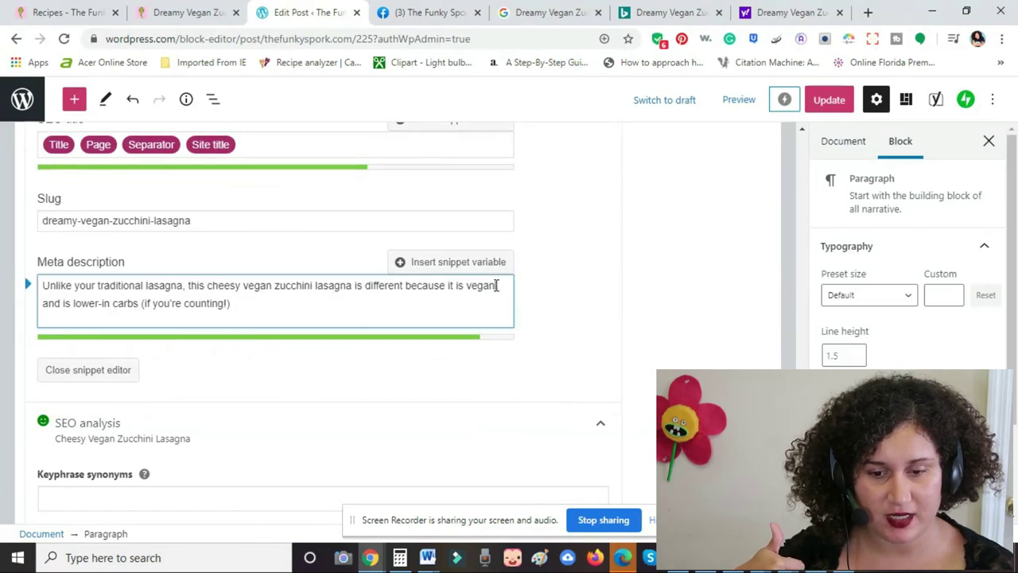
key(BackSpace)
key(BackSpace)
key(BackSpace)
key(BackSpace)
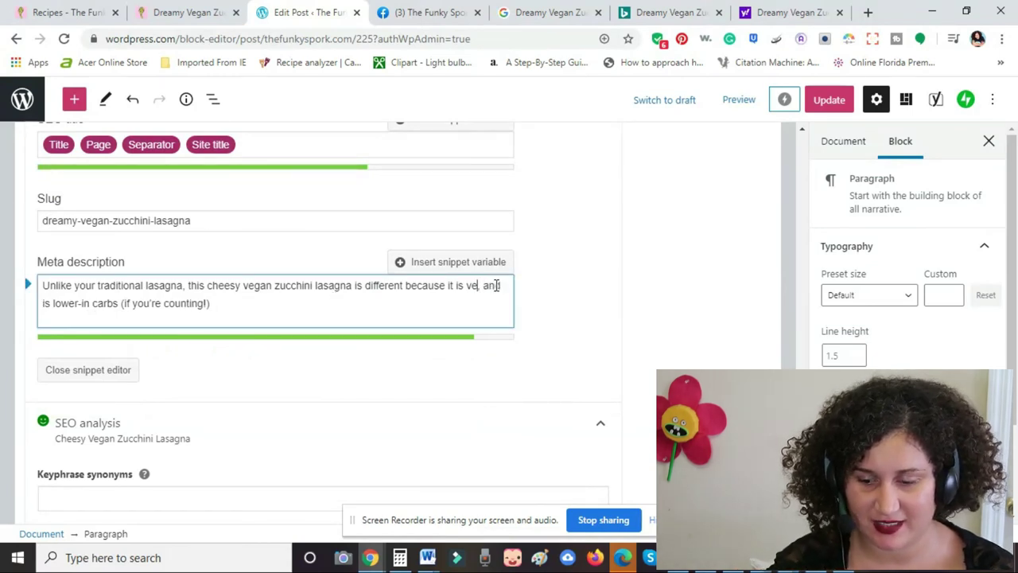
key(BackSpace)
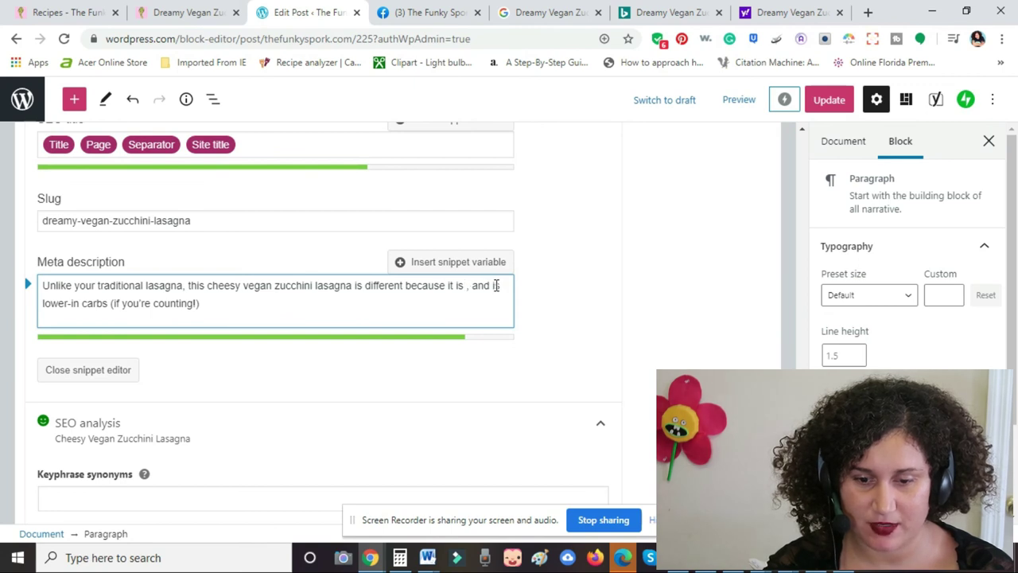
text(plant-based)
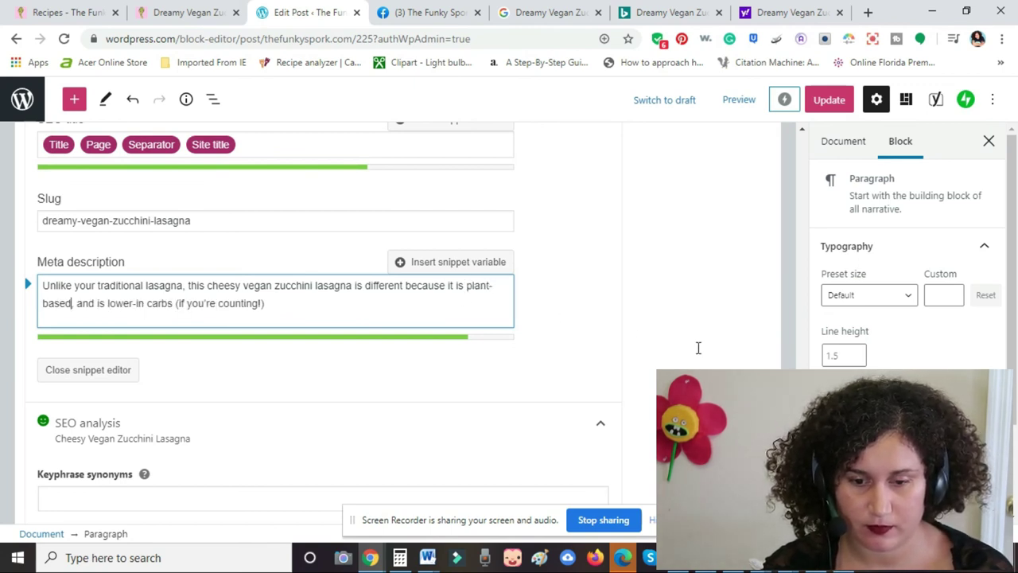
Replace "vegan" with "plant-based" after "because it is" in the post's opening paragraph to match the meta description
drag(468, 286, 73, 313)
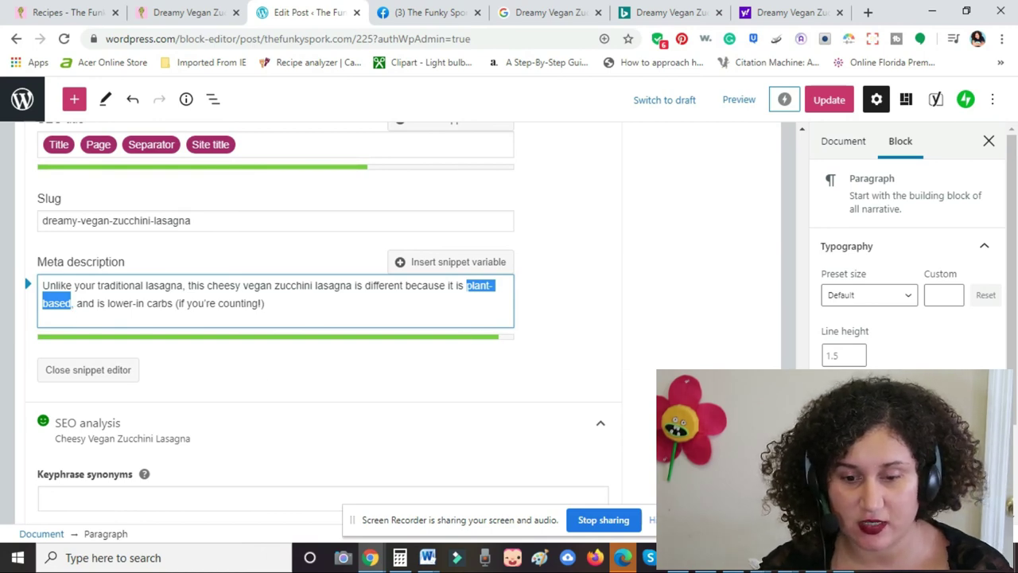
drag(802, 334, 802, 148)
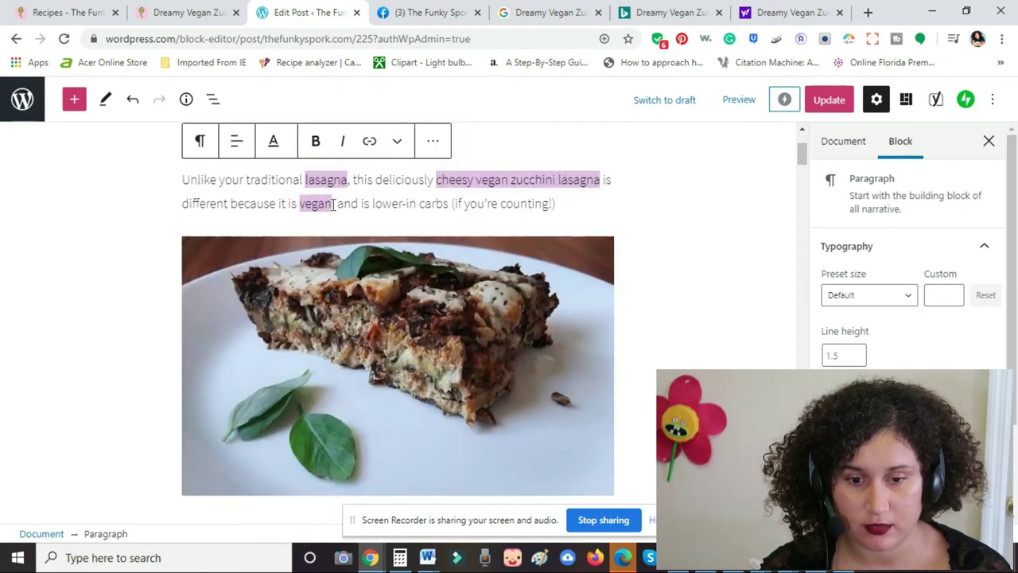
key(BackSpace)
key(BackSpace)
key(BackSpace)
key(BackSpace)
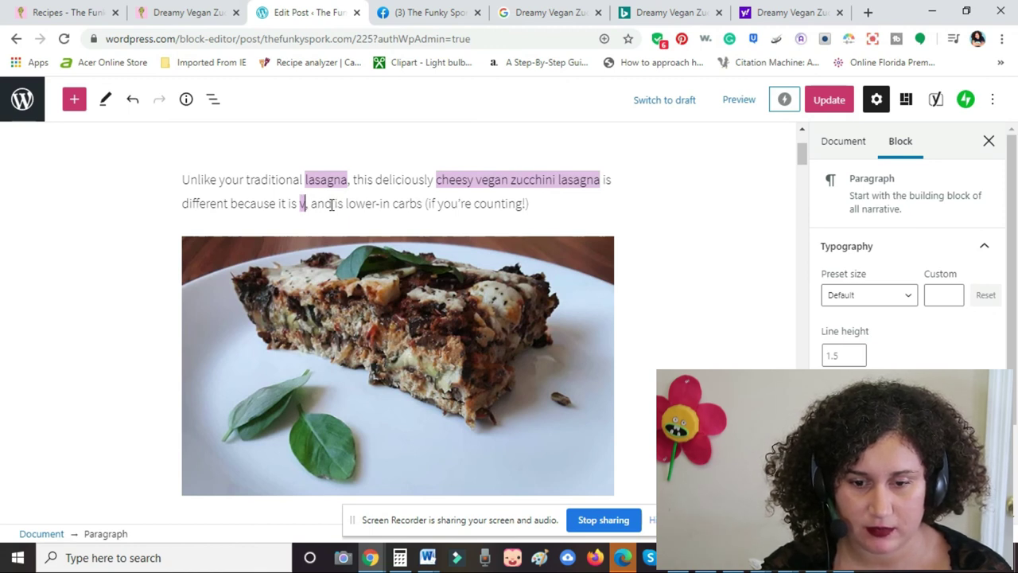
key(BackSpace)
key(BackSpace)
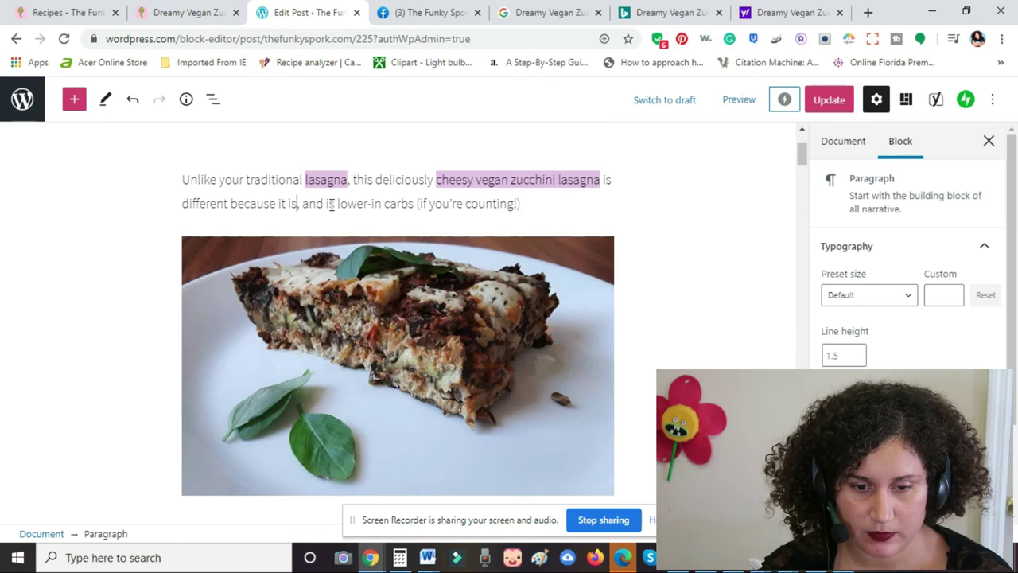
text(plant-)
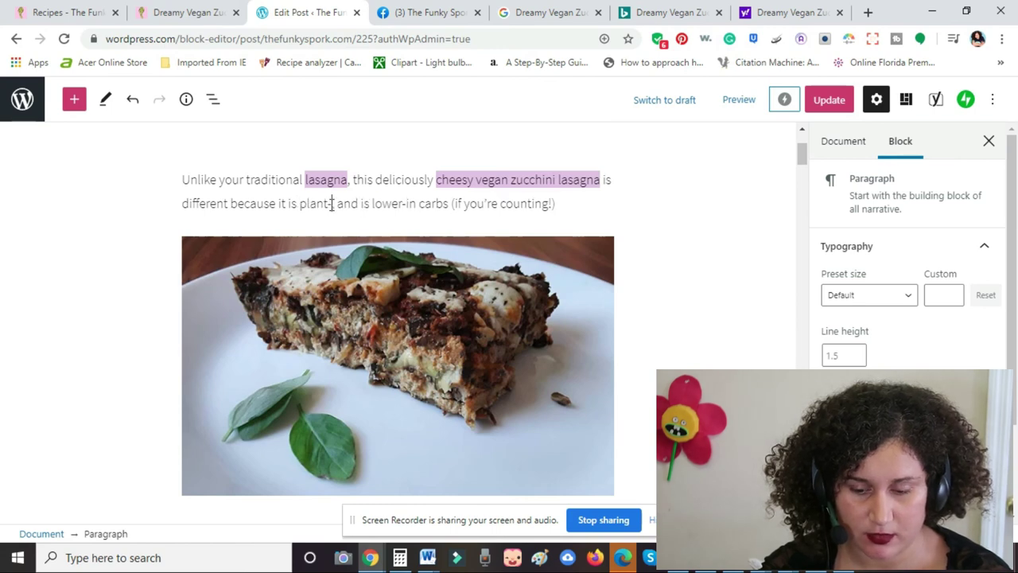
text(based,)
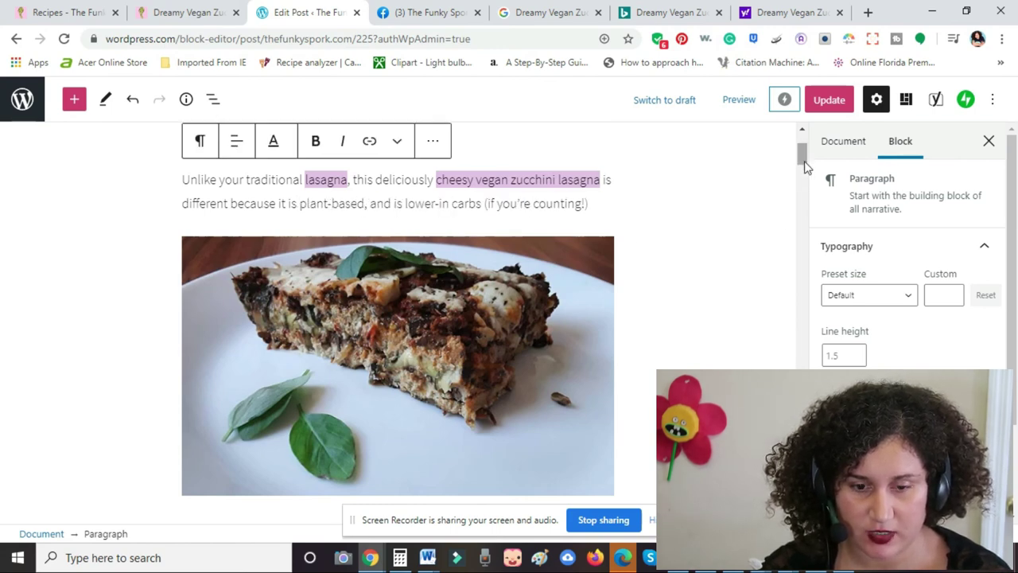
Review the snippet preview and the remaining SEO improvements, and highlight the keyphrase distribution in the text
scroll(803, 183, down, 3)
drag(804, 189, 804, 461)
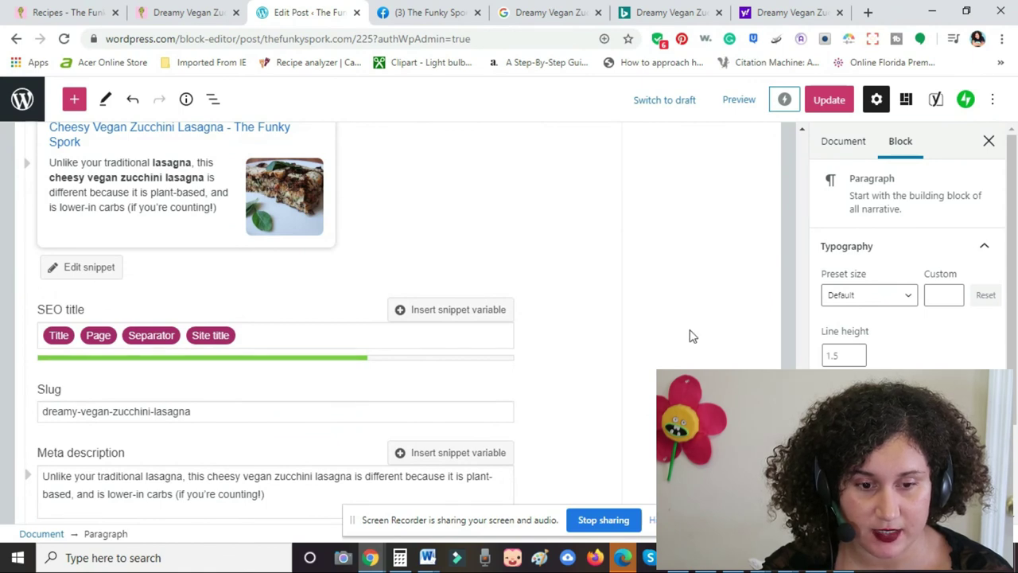
scroll(430, 319, up, 1)
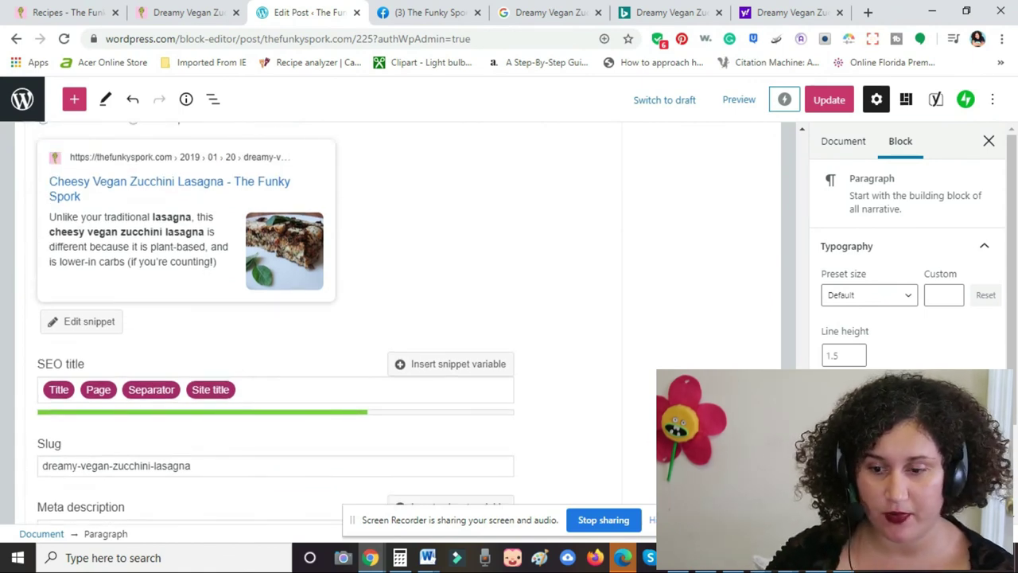
scroll(276, 321, up, 1)
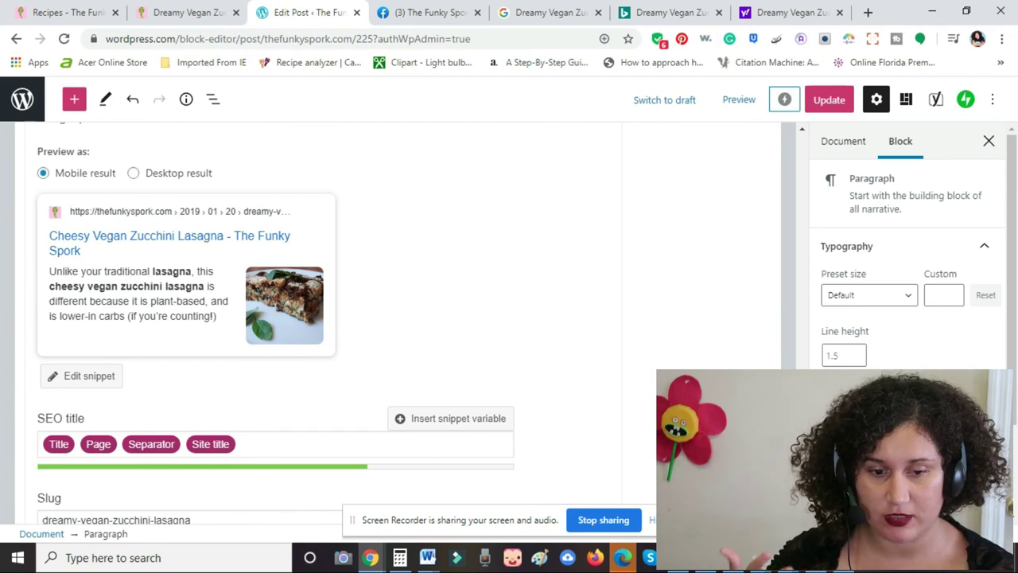
scroll(275, 323, down, 4)
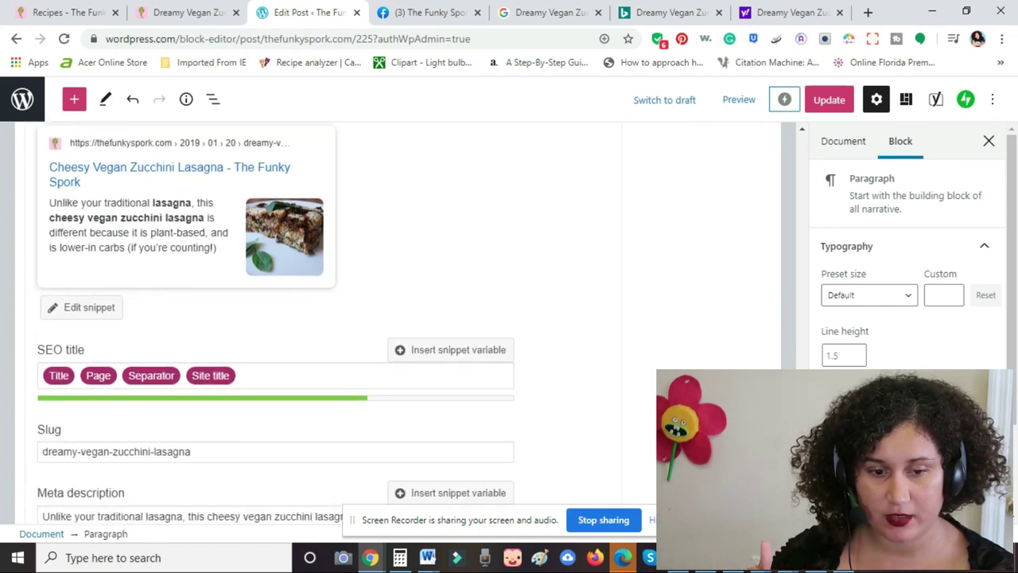
scroll(323, 319, down, 6)
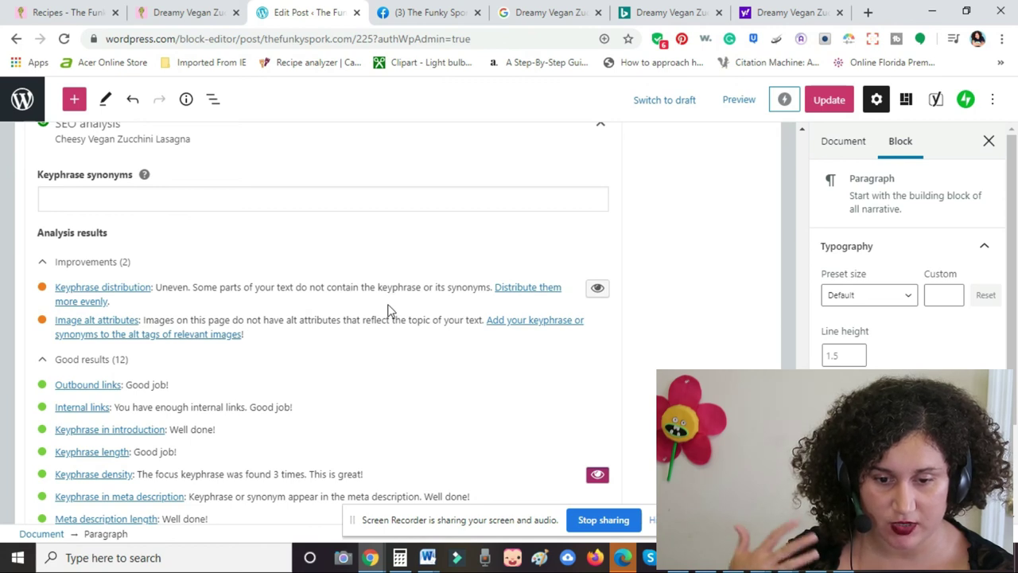
click(597, 288)
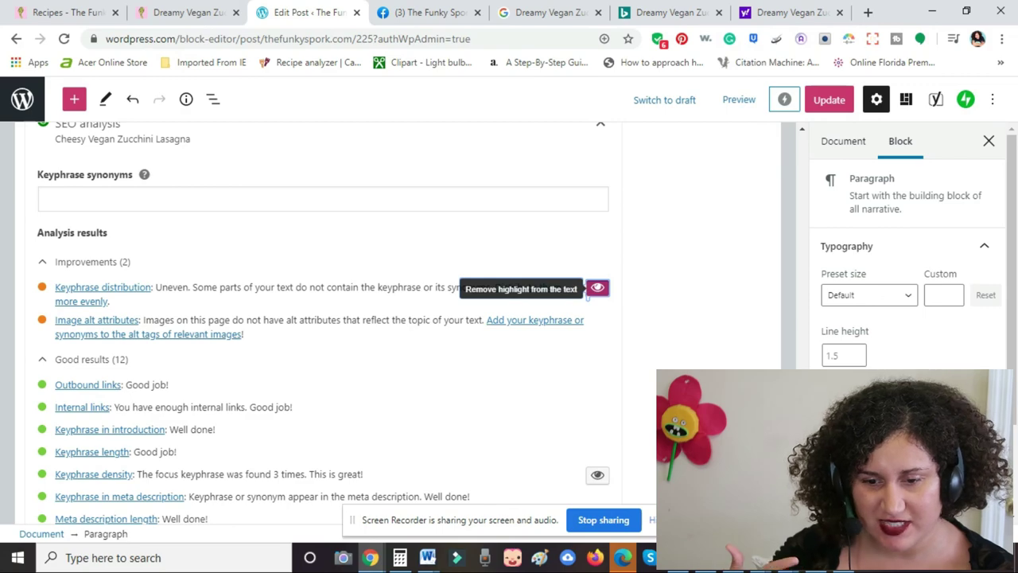
Delete the stray "J" after "enjoy!!!" in step 7 of the recipe instructions
scroll(589, 294, up, 3)
drag(801, 371, 814, 346)
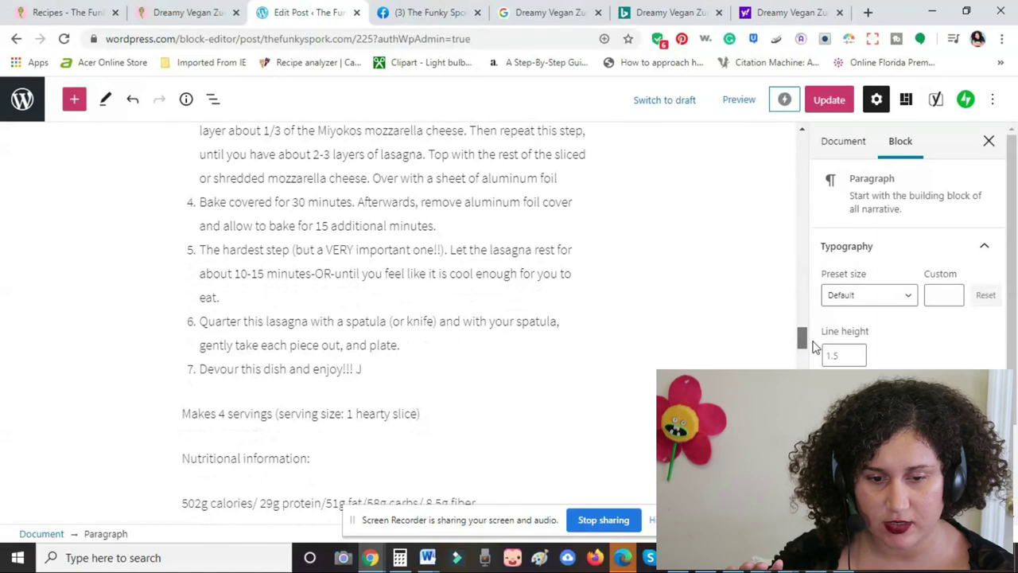
click(361, 368)
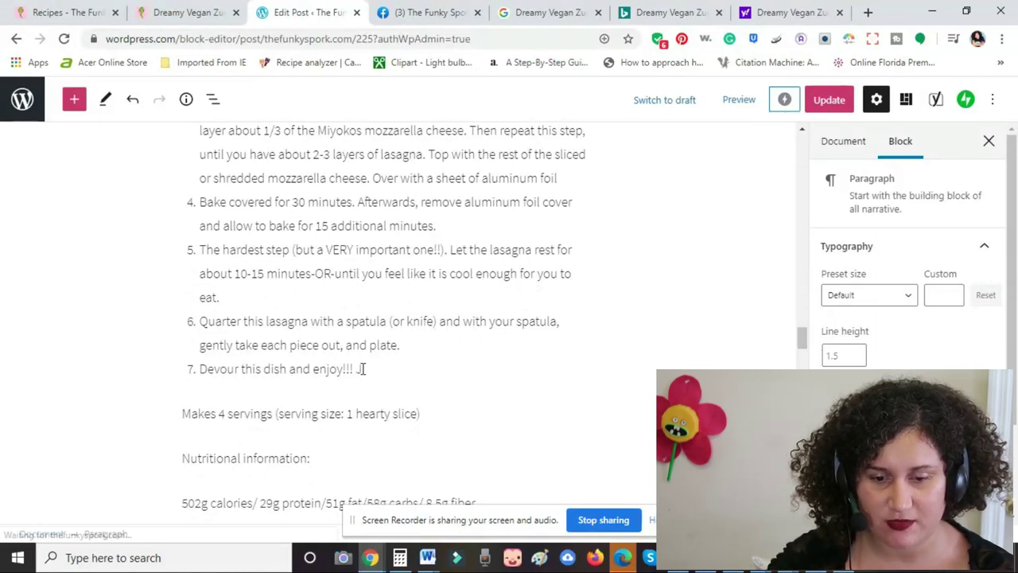
Insert "for the Cheesy Vegan Zucchini Lasagna" after "Nutritional information" and recheck the SEO analysis results
scroll(363, 369, down, 2)
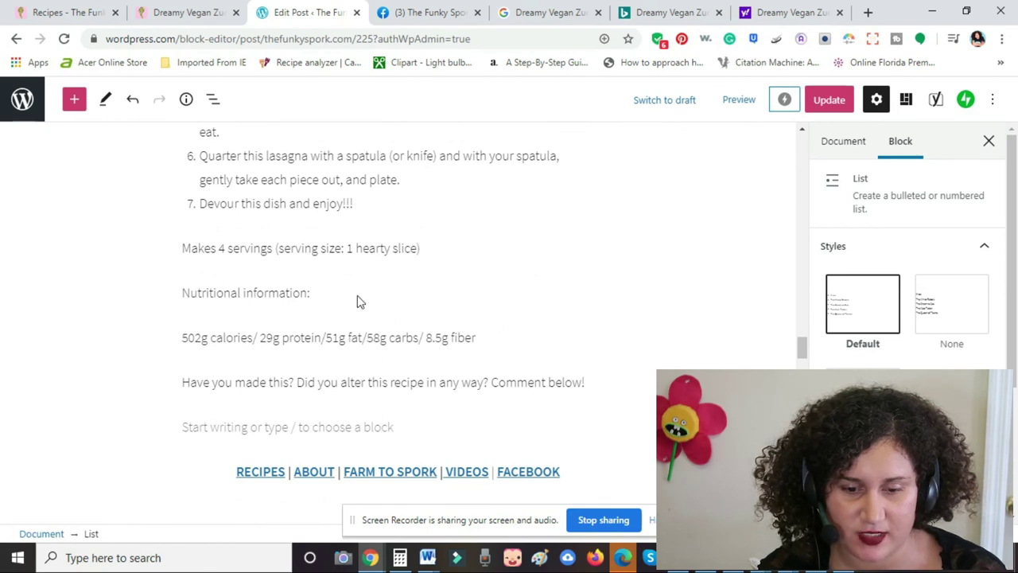
click(305, 293)
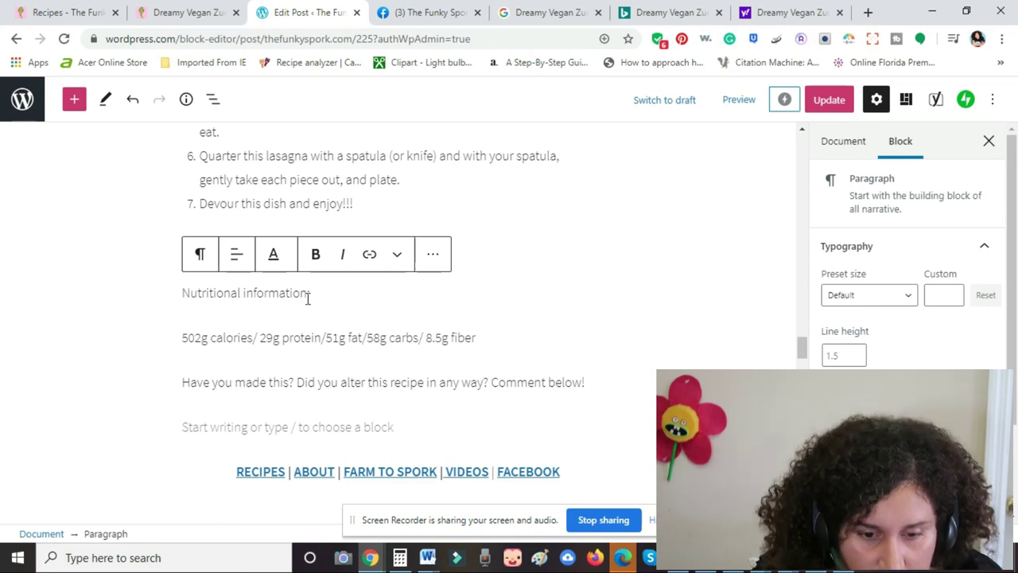
text(for the Cheesy Vegan Zucchini Lasagna)
drag(800, 345, 800, 430)
scroll(320, 322, down, 6)
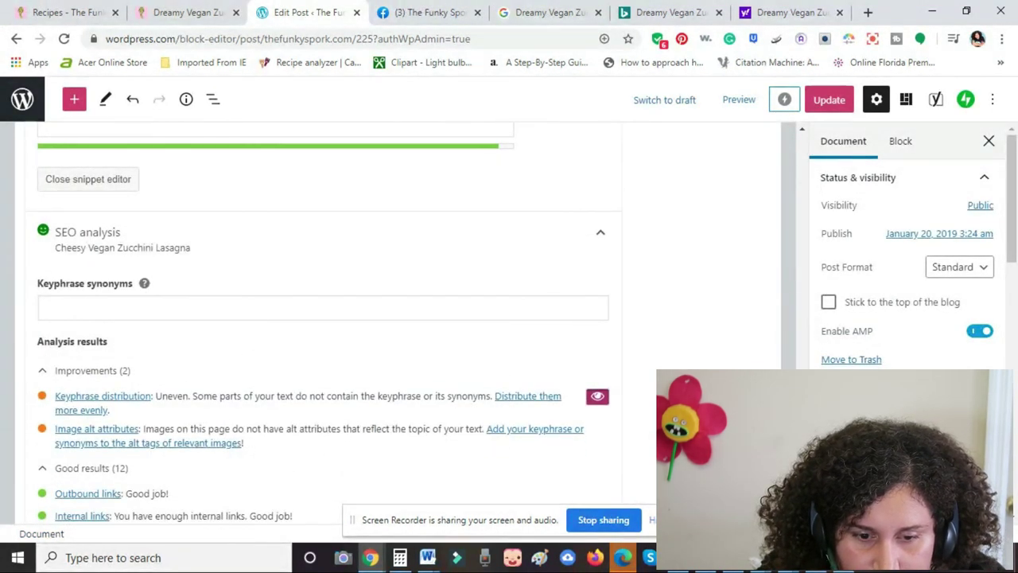
scroll(324, 324, down, 1)
Copy "Cheesy Vegan Zucchini Lasagna" from the recipe name line and paste it before "recipe" in the "Let's jump to the recipe" line
drag(802, 445, 835, 200)
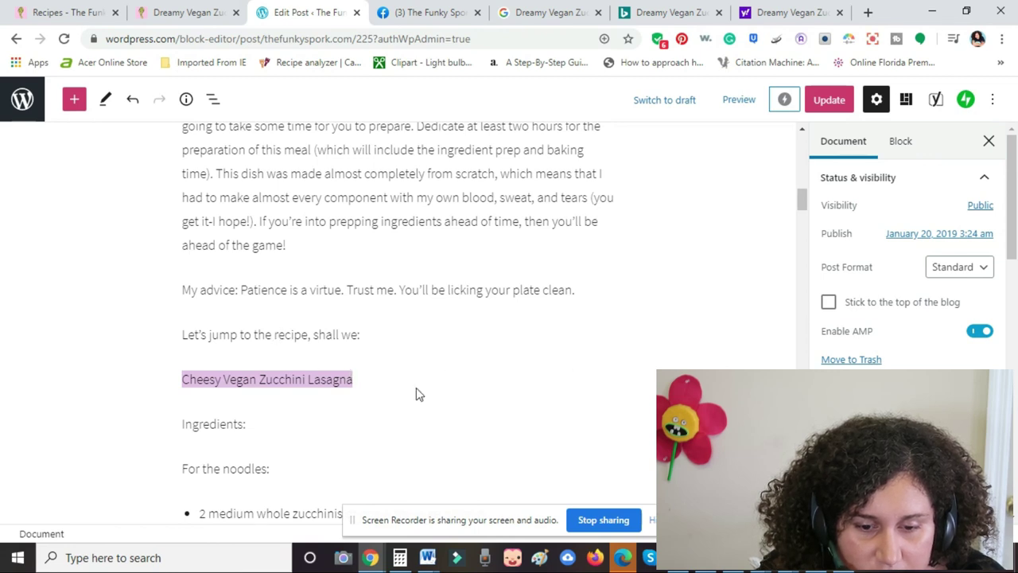
drag(264, 390, 183, 380)
key(ctrl+c)
scroll(186, 379, down, 1)
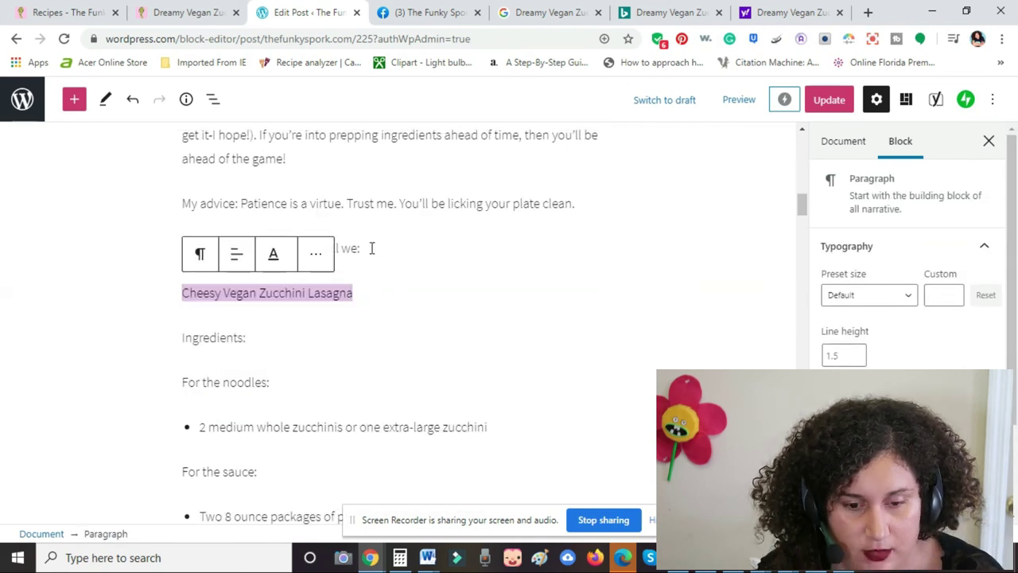
click(340, 243)
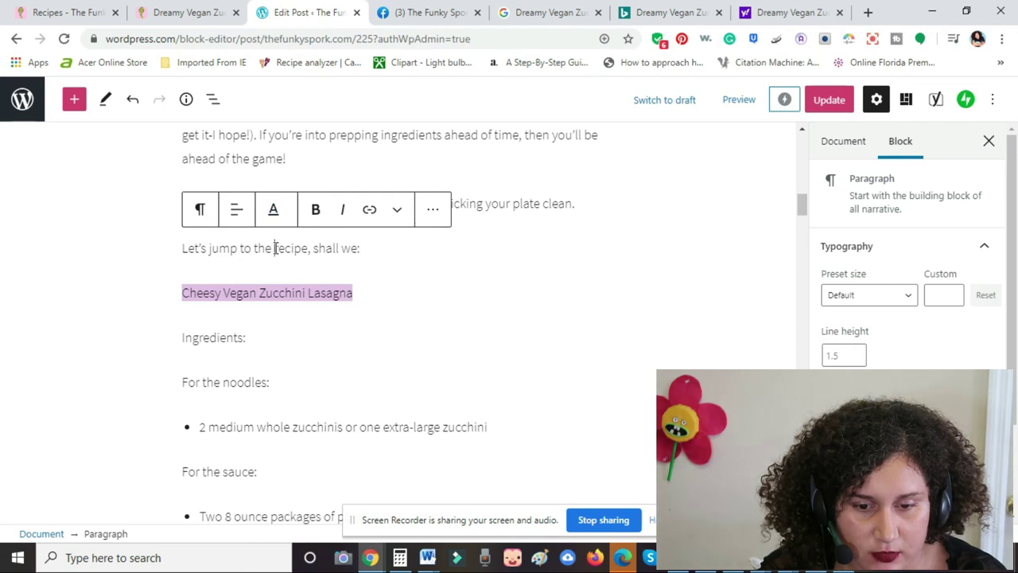
click(275, 248)
key(ctrl+v)
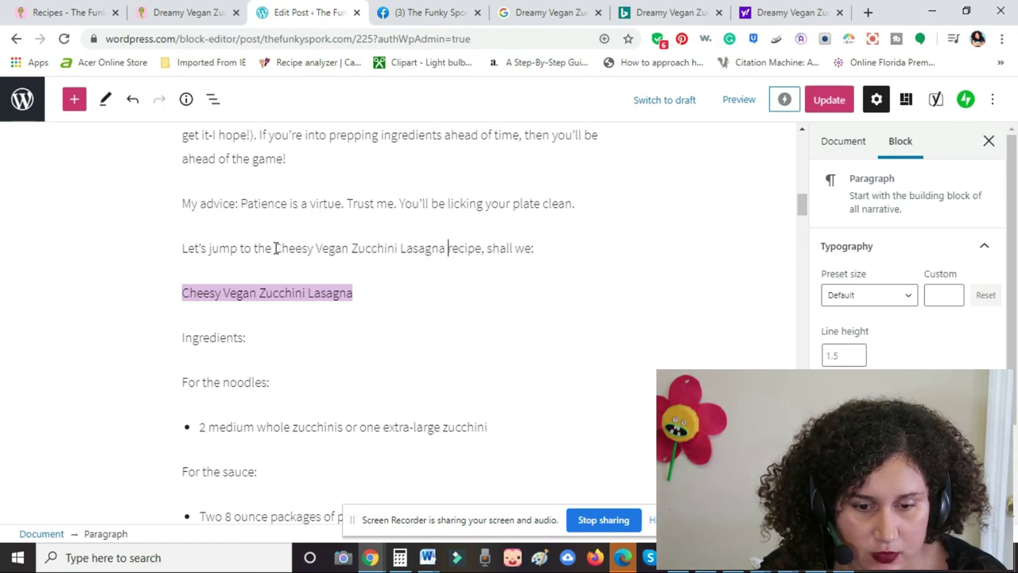
Recheck the remaining improvements in the SEO analysis and highlight the image alt attributes recommendation
drag(802, 207, 804, 472)
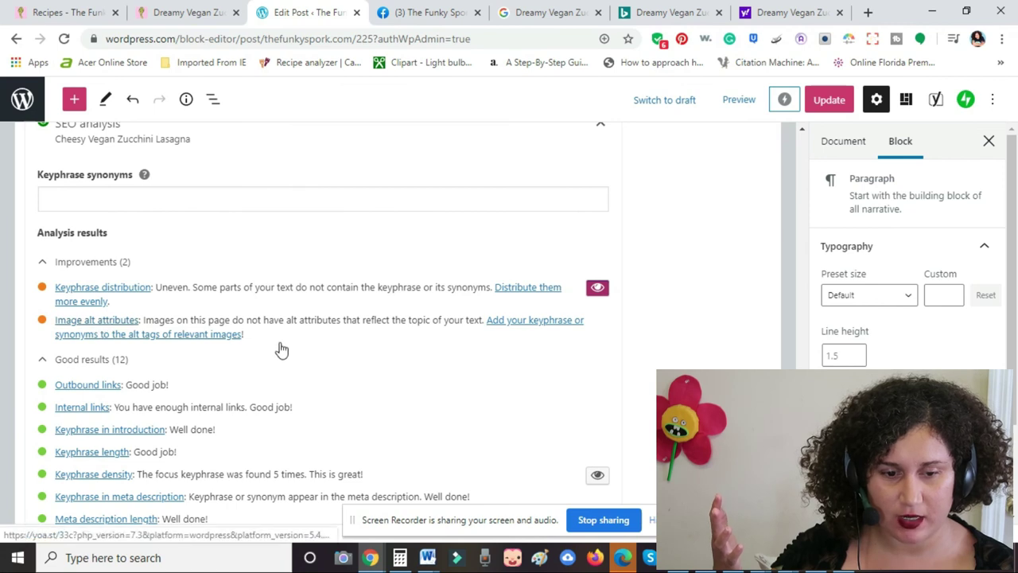
drag(256, 339, 57, 322)
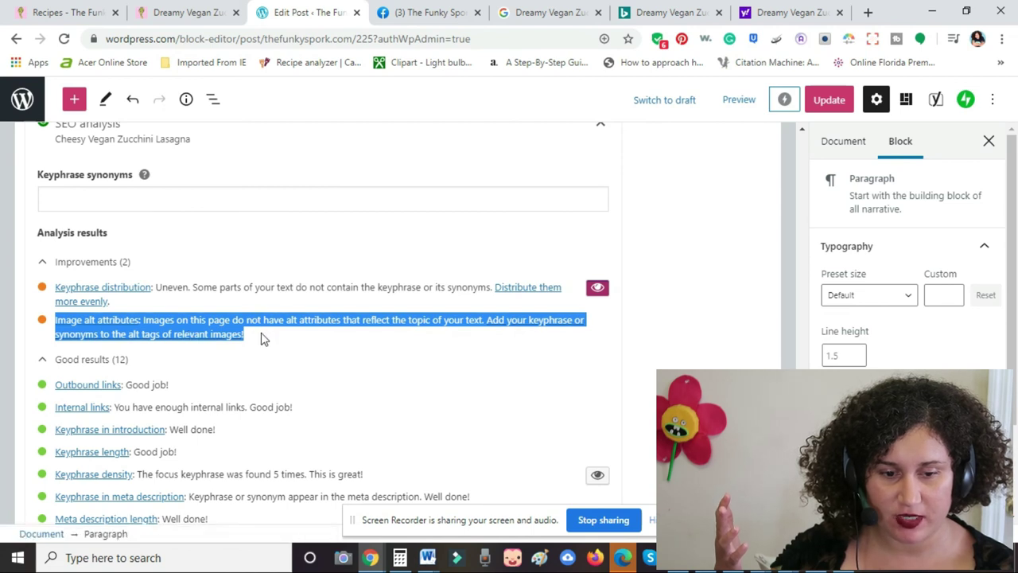
click(300, 322)
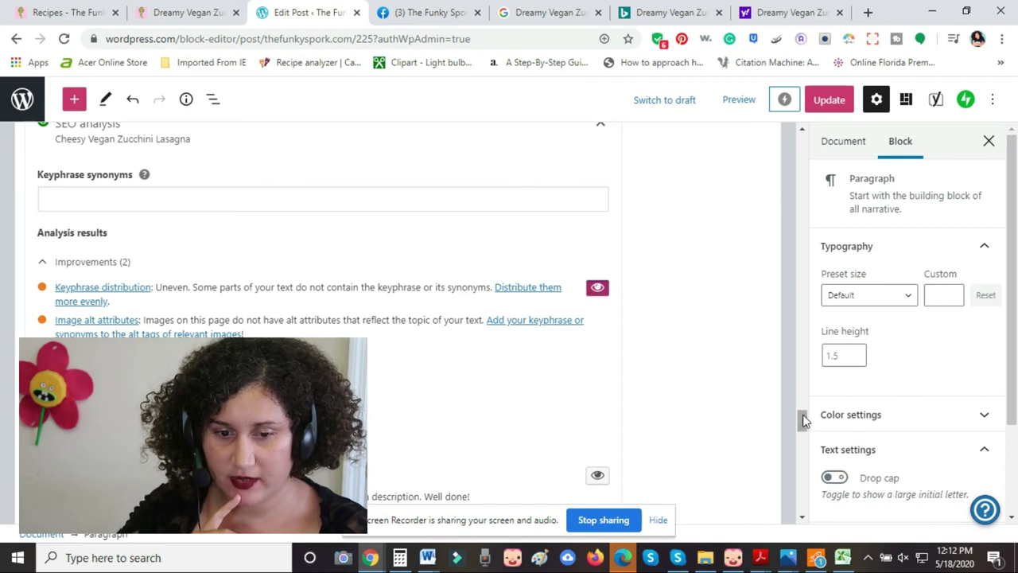
Select the lasagna slice image in the post and open its alt text for editing
drag(803, 421, 852, 154)
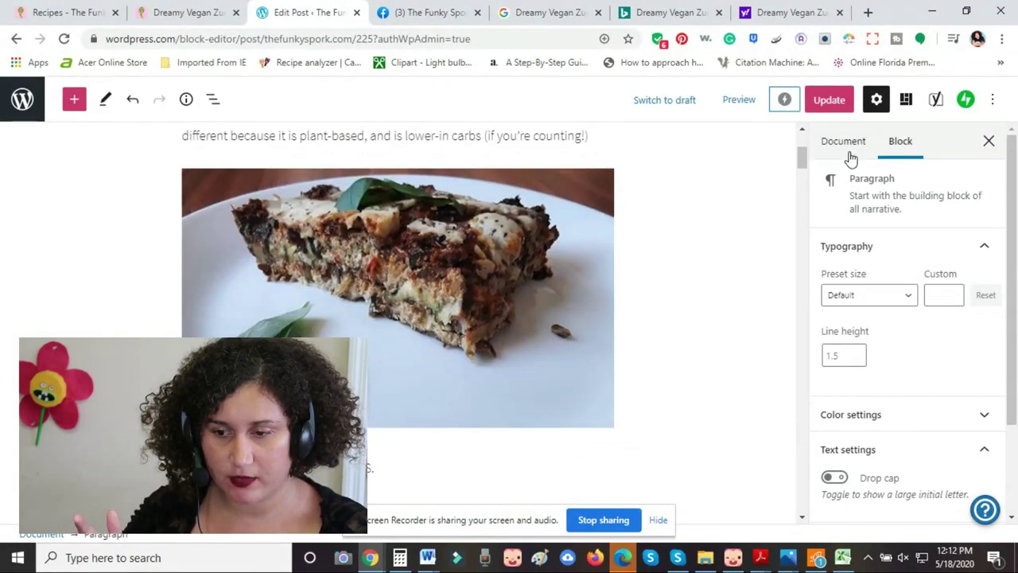
click(503, 227)
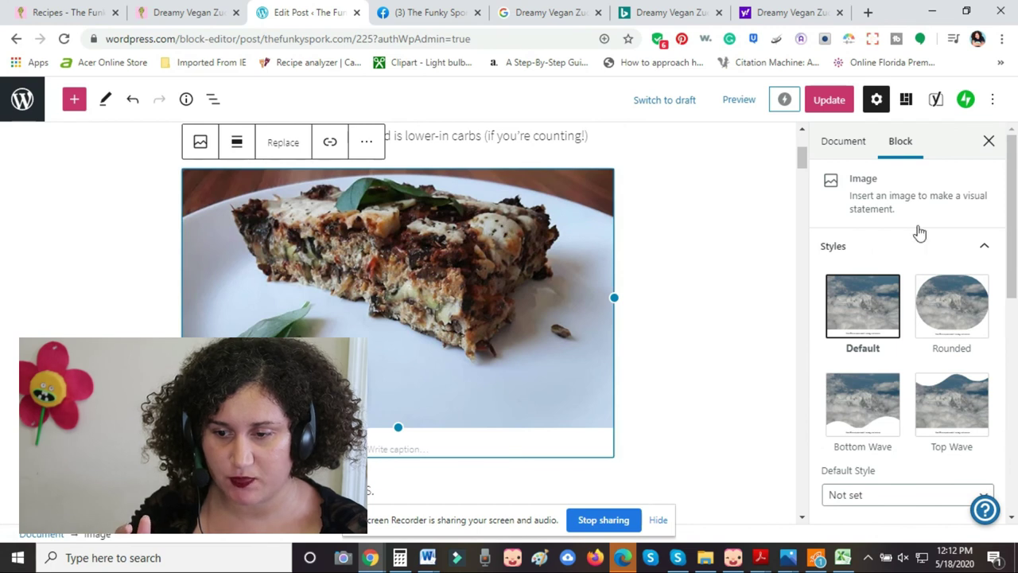
scroll(923, 231, down, 1)
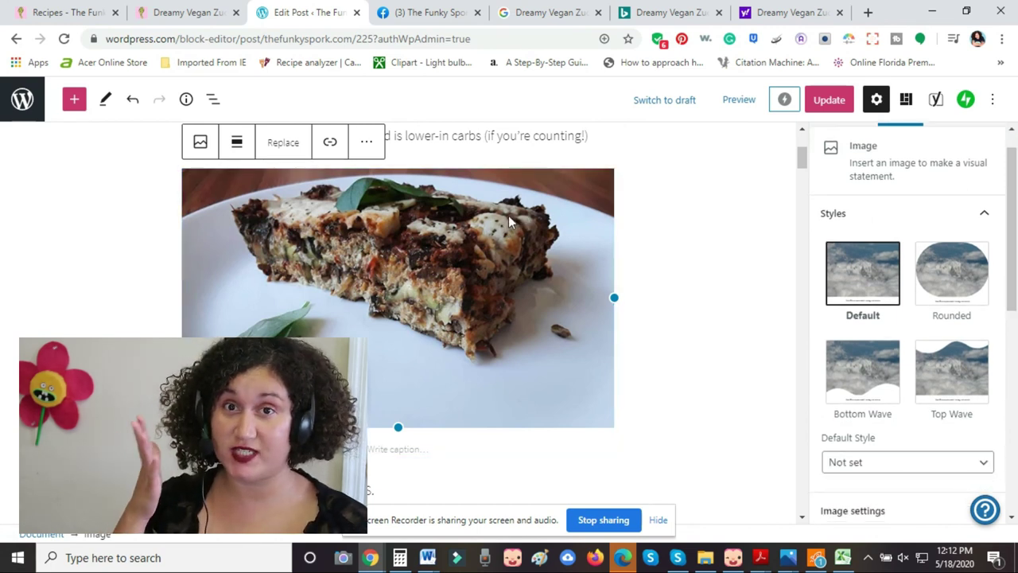
scroll(1014, 161, up, 1)
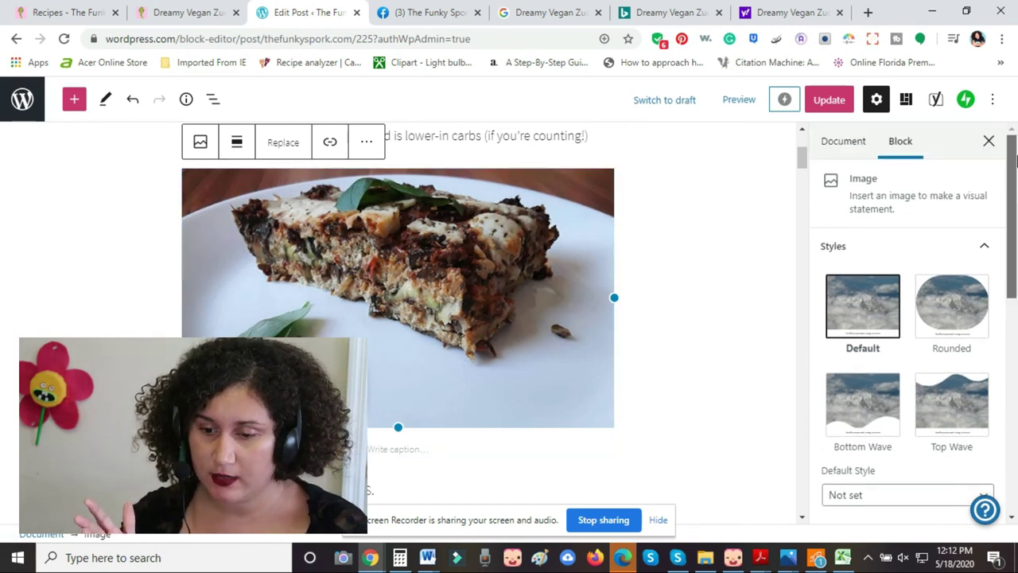
scroll(907, 319, down, 4)
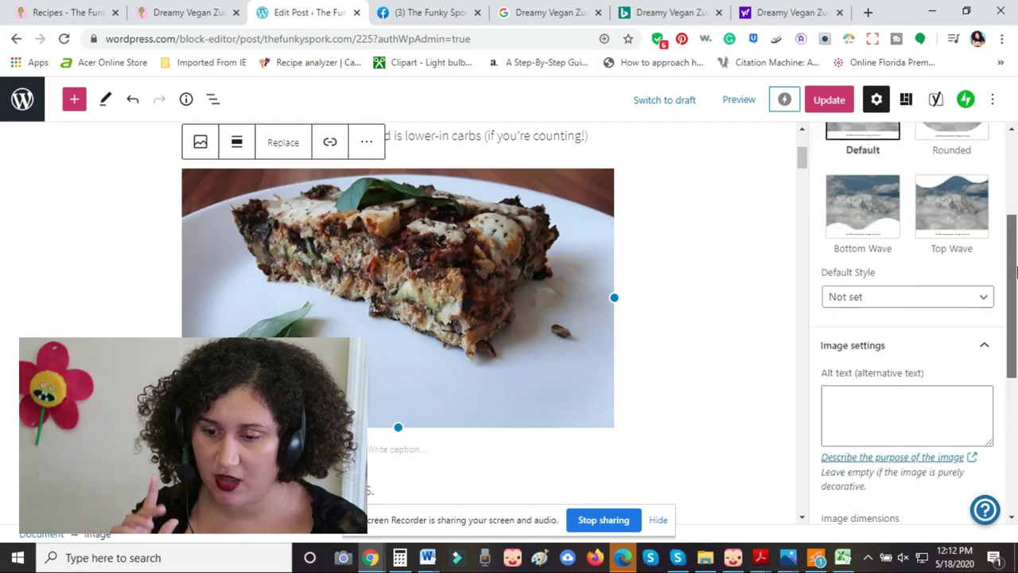
click(851, 305)
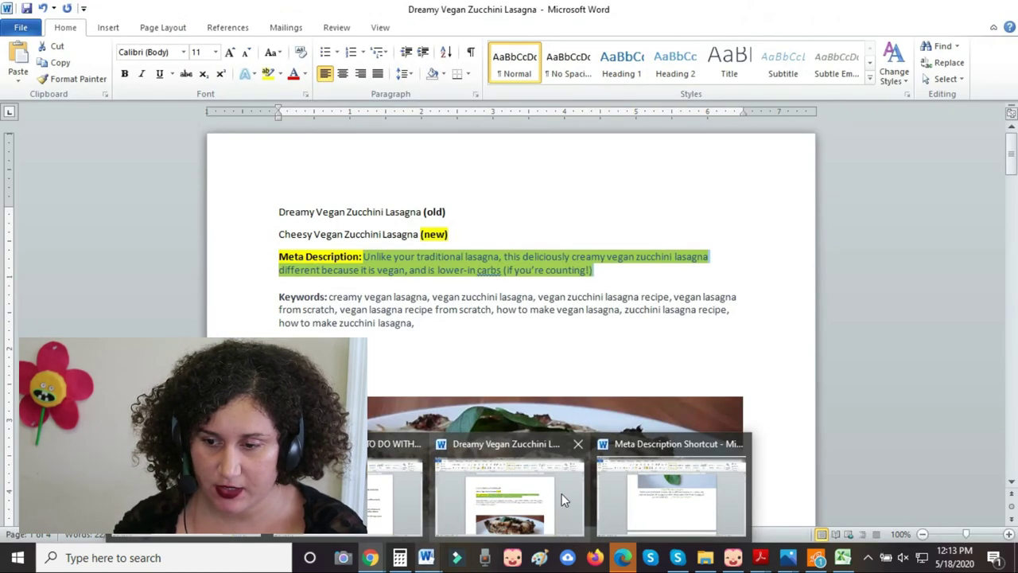
Switch to the Dreamy Vegan Zucchini Lasagna document in Word and insert "cheesy" before "vegan" in the alt text line
click(562, 494)
drag(1011, 168, 1010, 209)
drag(495, 293, 469, 307)
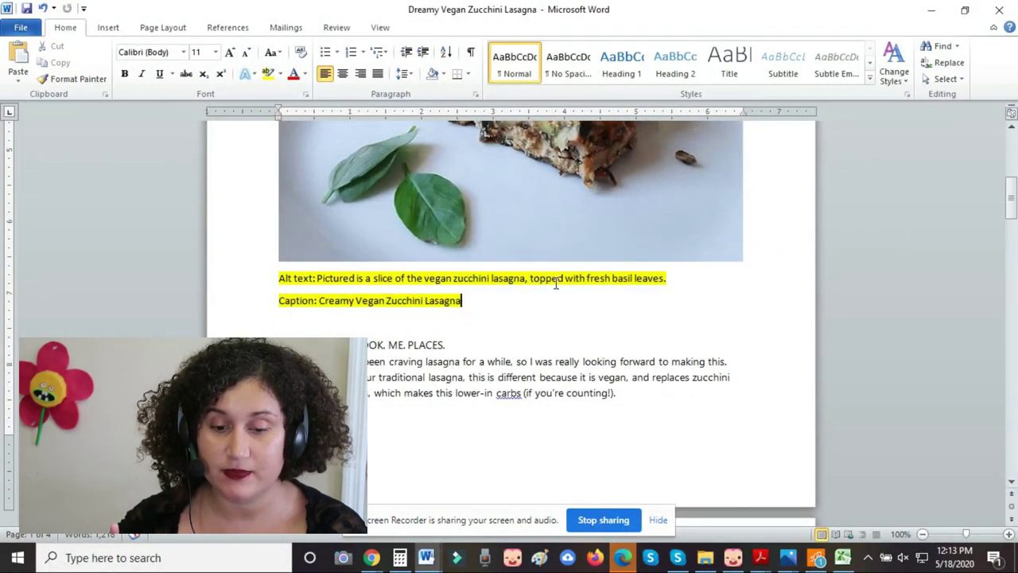
click(425, 278)
text(cheesy v)
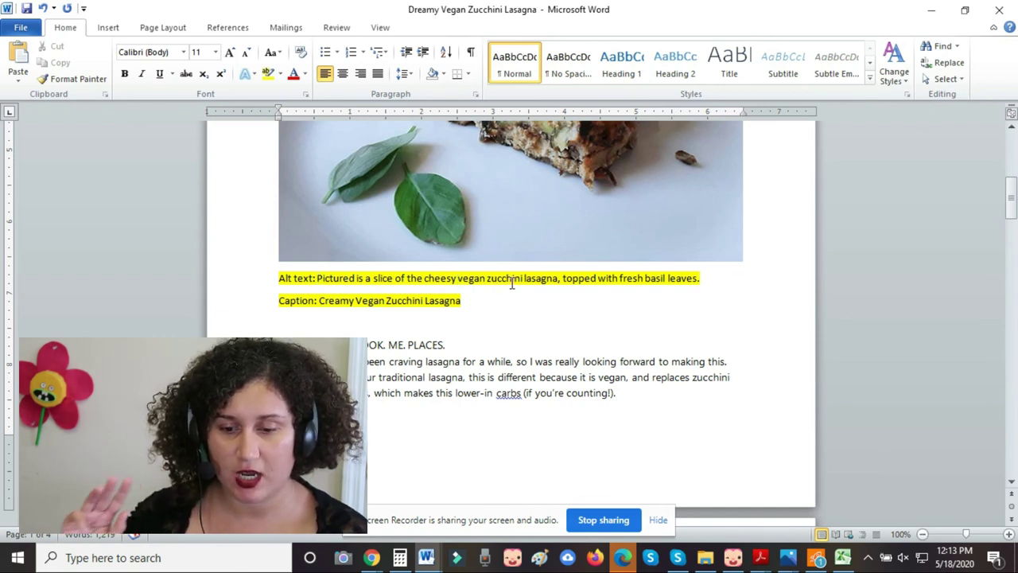
Extend the alt text line with ", served on a plate" after "fresh basil leaves"
click(698, 278)
text(, served.)
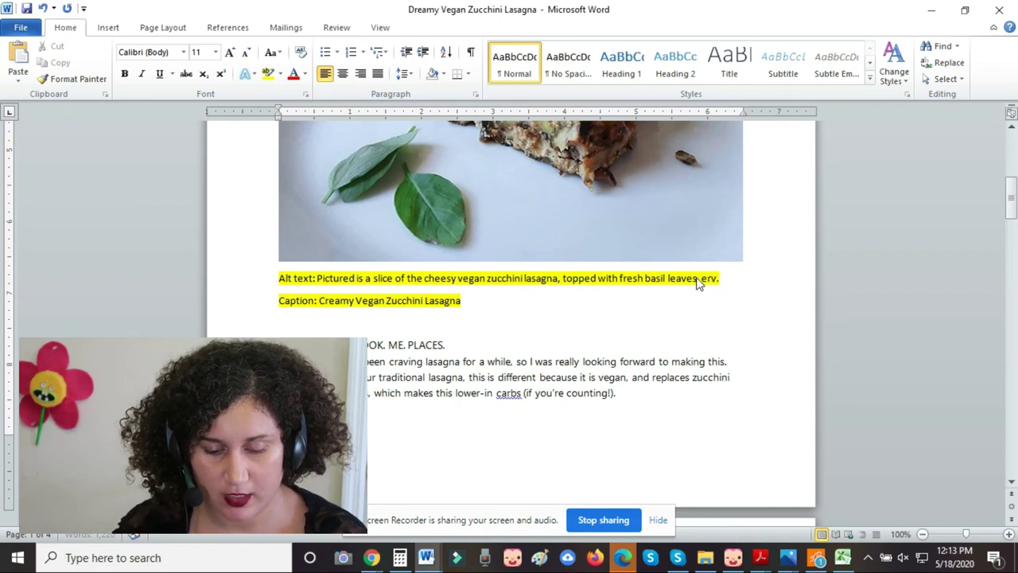
text( on a plate)
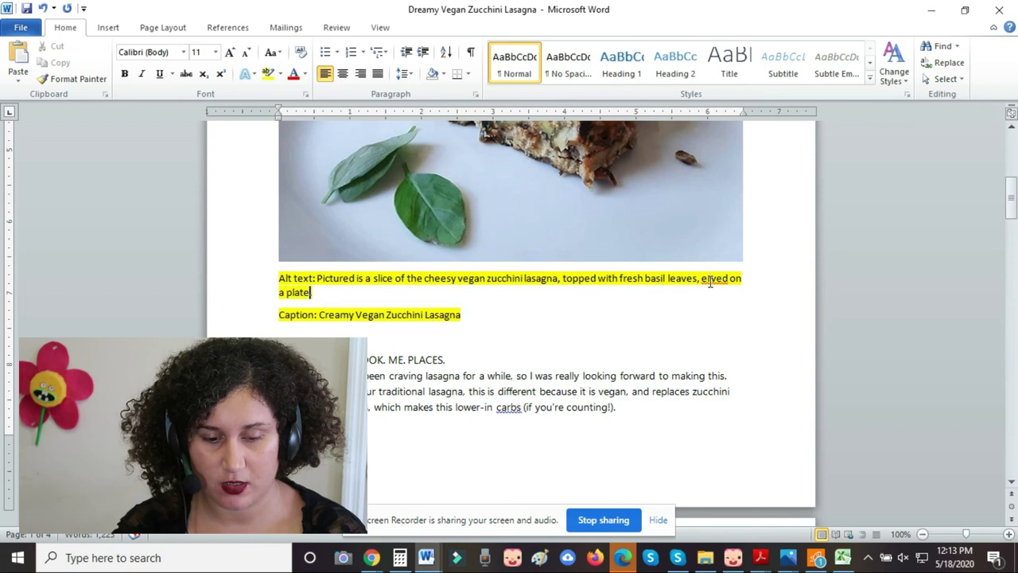
click(702, 278)
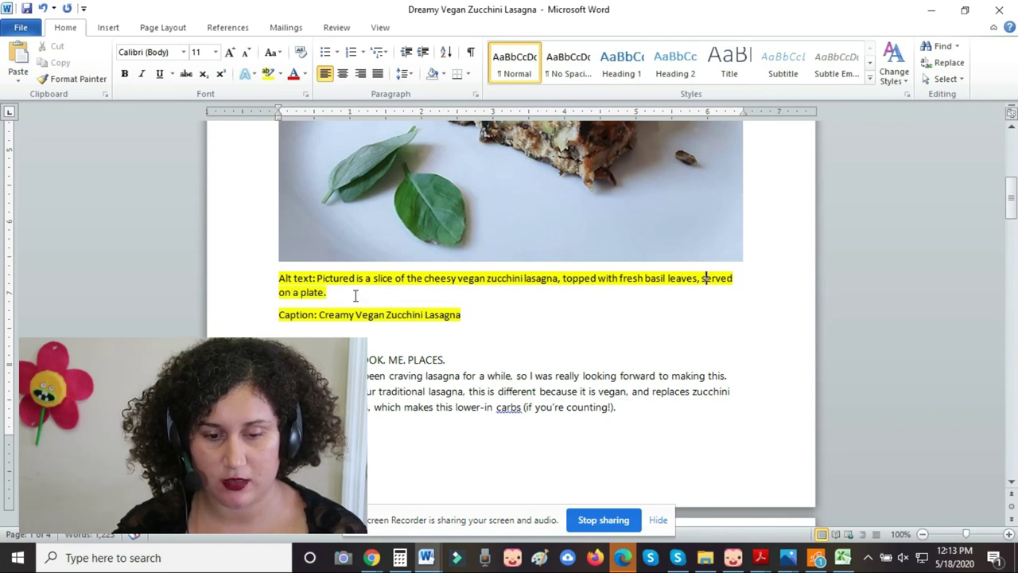
Insert "medium-sized" before "plate" in the alt text line and remove the extra space before it
click(300, 291)
text(medium )
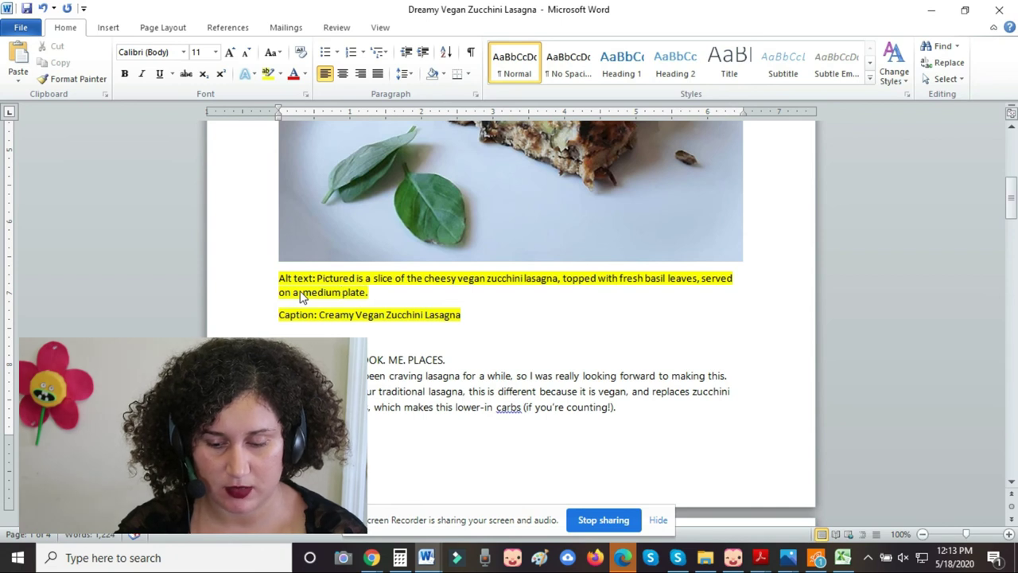
text(-sized)
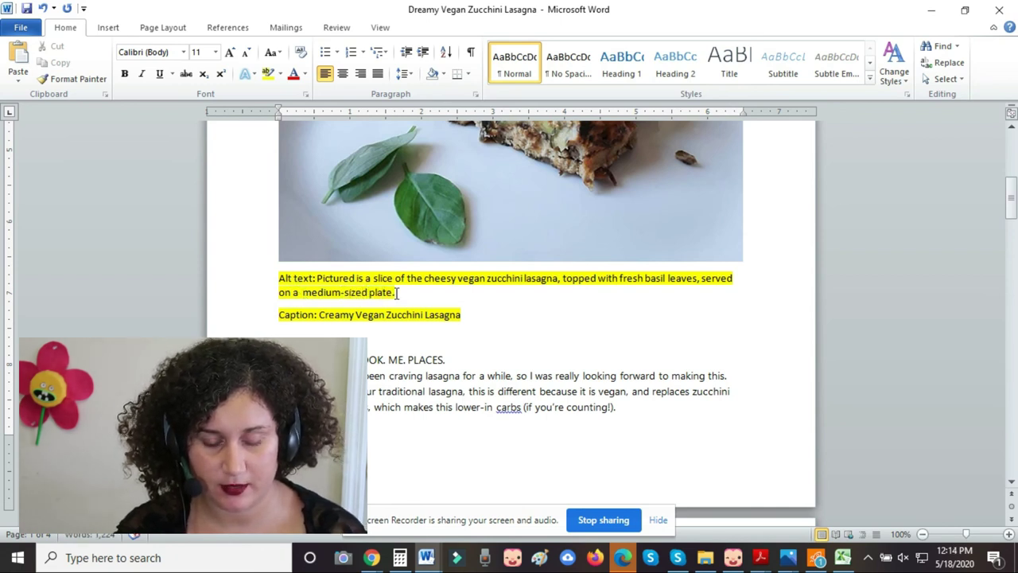
drag(398, 291, 341, 280)
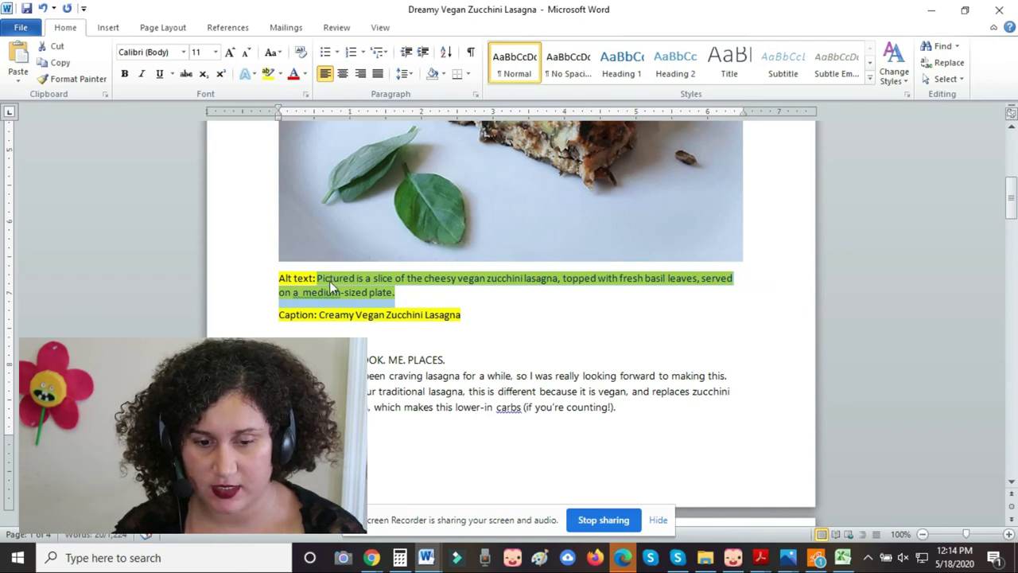
click(318, 294)
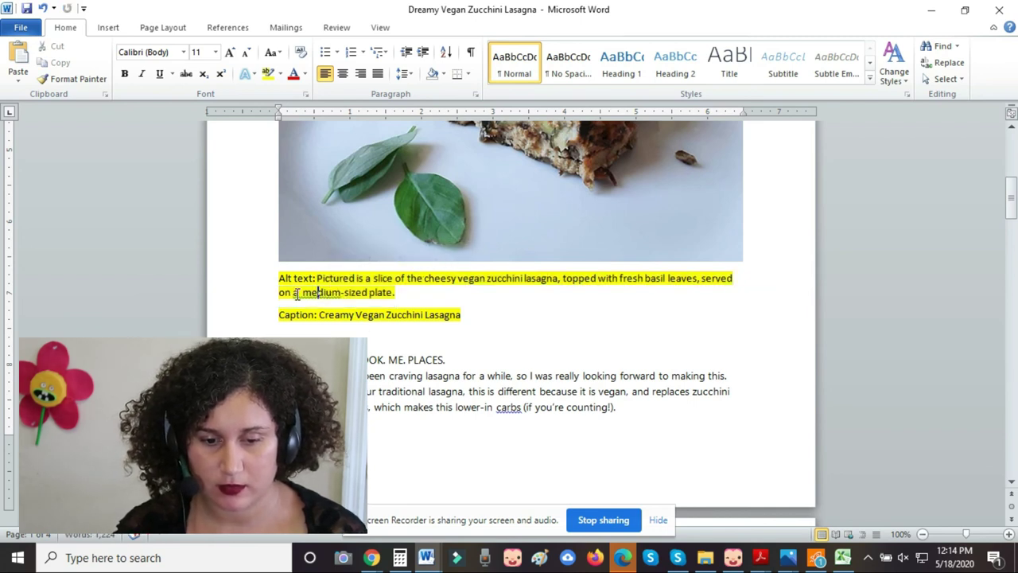
Copy the alt text sentence, without its "Alt text:" label, and paste it as the lasagna image's alt text in the WordPress editor in Chrome
drag(392, 293, 321, 280)
key(ctrl+c)
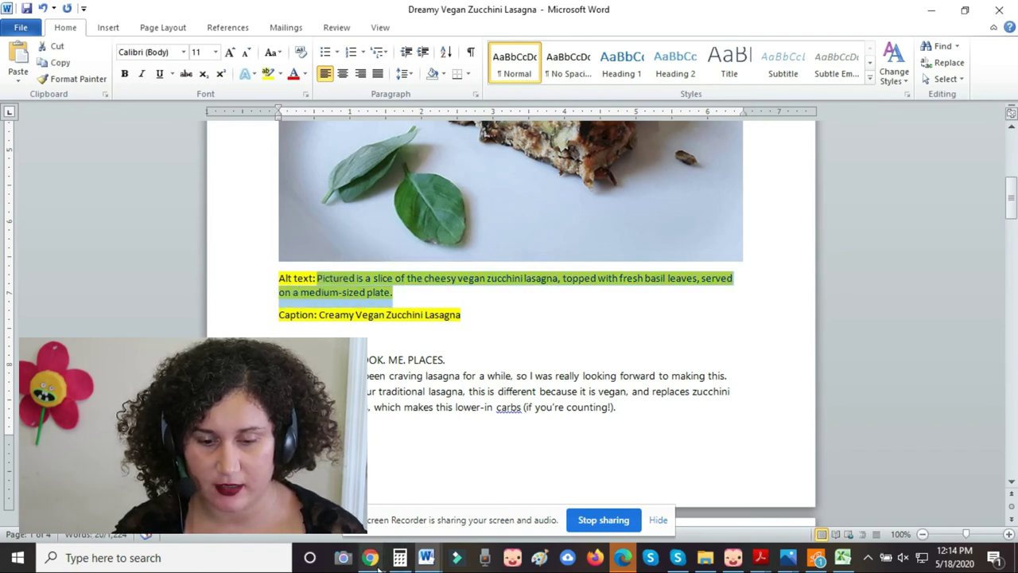
mouse_move(361, 546)
click(370, 517)
click(902, 345)
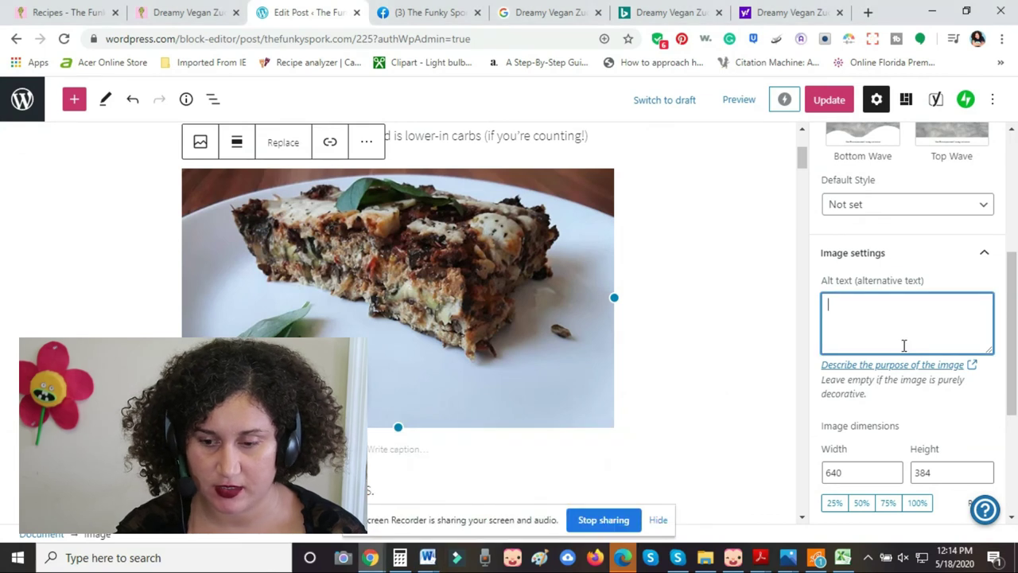
key(ctrl+v)
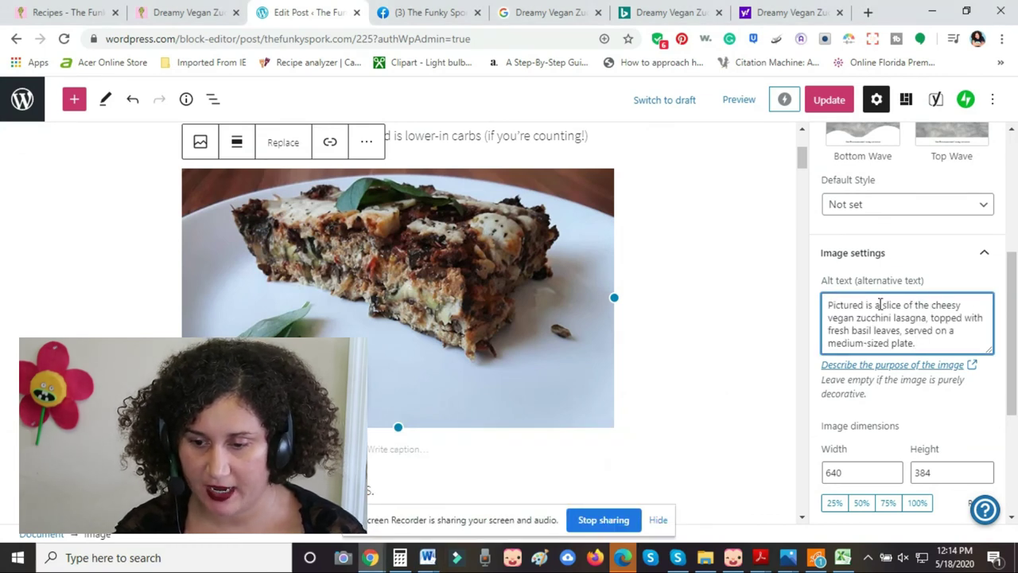
Look over the remaining image settings, deselect the image and return to the SEO analysis results
drag(1015, 296, 1015, 393)
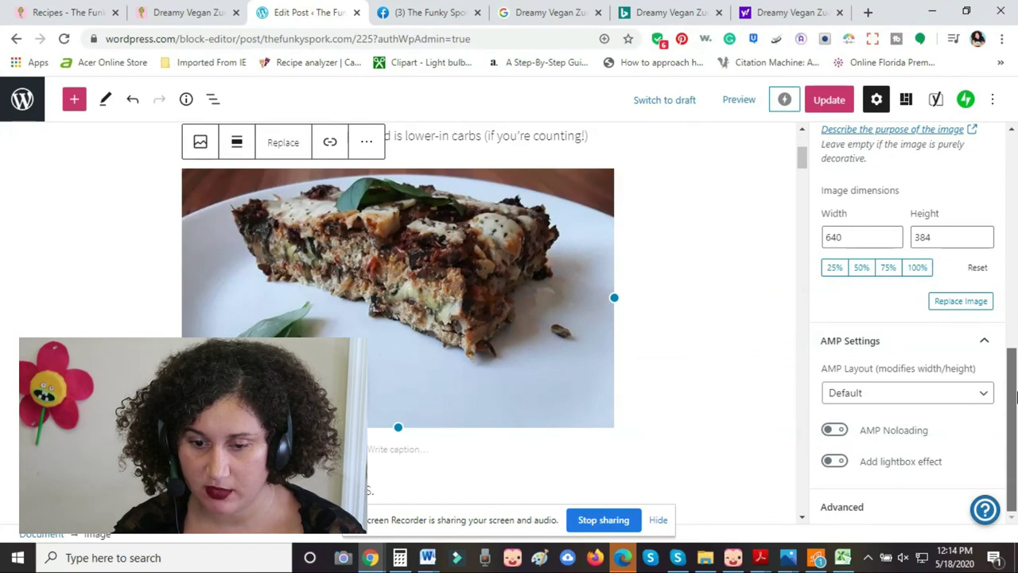
click(727, 268)
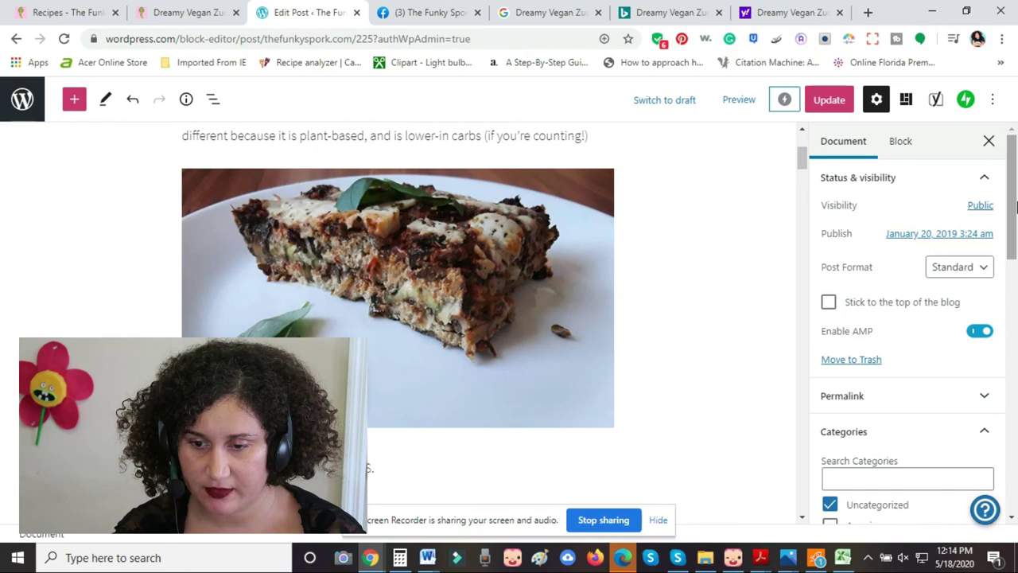
drag(803, 167, 805, 415)
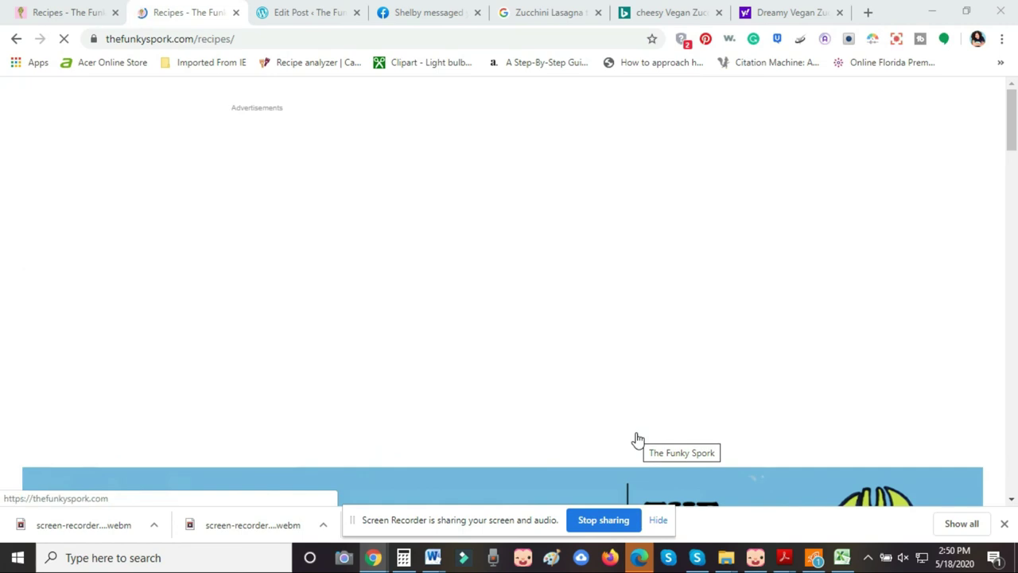
Open the Creamy Black Bean & Pasta Skillet post and move the Google search tab directly beside it
click(637, 440)
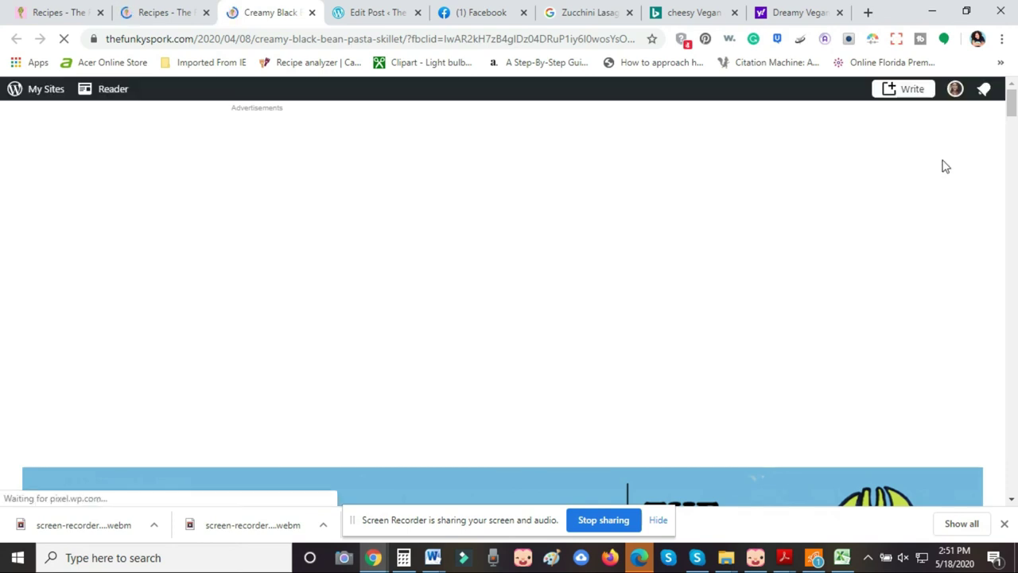
drag(1012, 107, 742, 8)
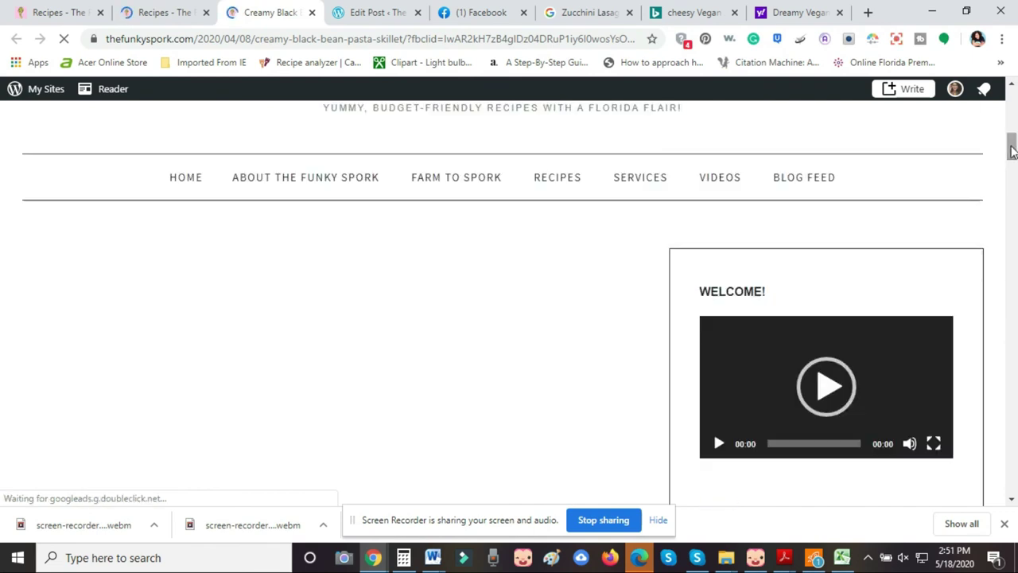
click(592, 12)
drag(466, 6, 377, 6)
click(273, 9)
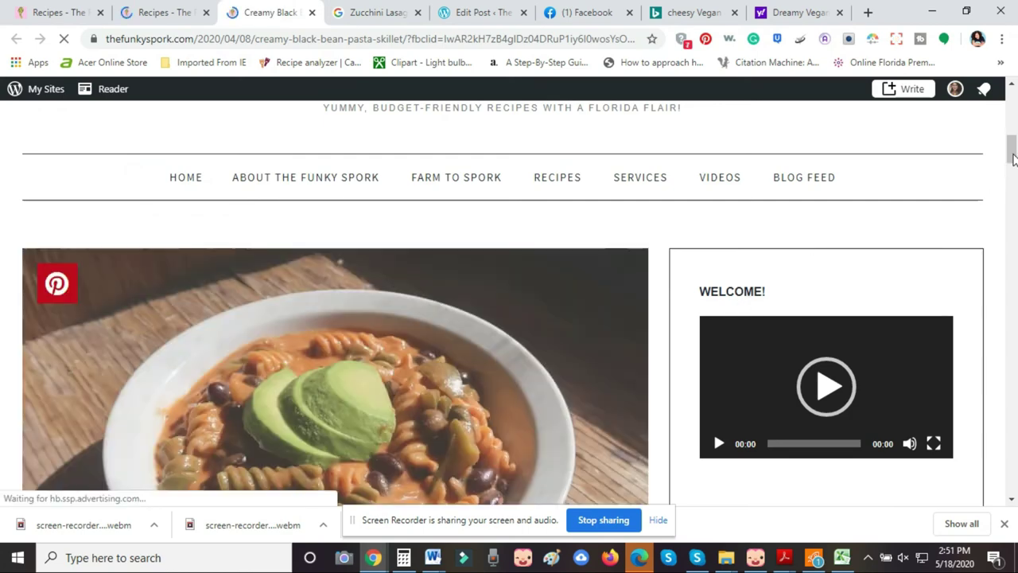
Copy the title "Creamy Black Bean & Pasta Skillet" from the post and search Google for it
scroll(1013, 171, down, 1)
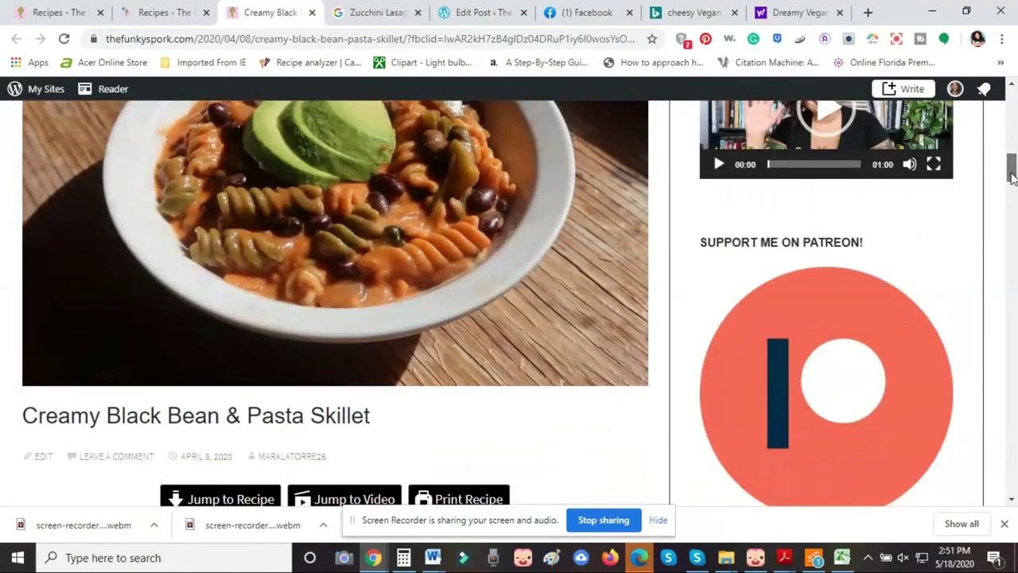
scroll(1010, 178, down, 1)
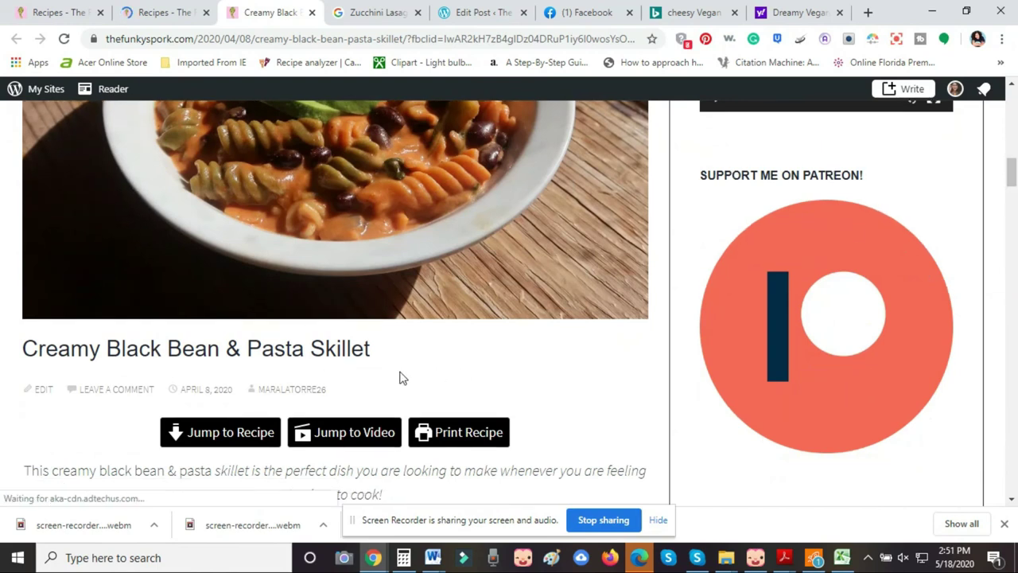
drag(372, 350, 27, 354)
key(ctrl+c)
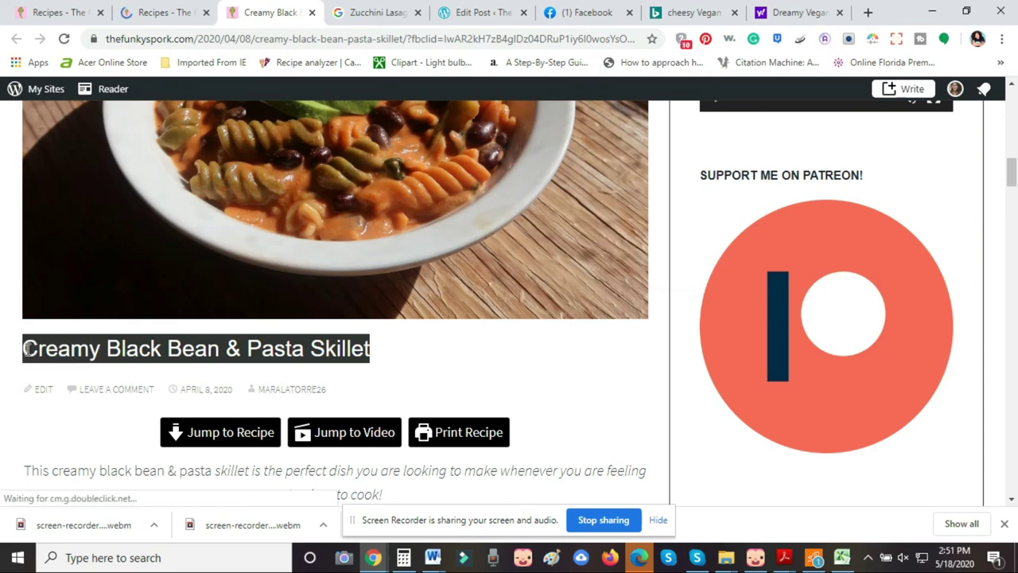
click(374, 13)
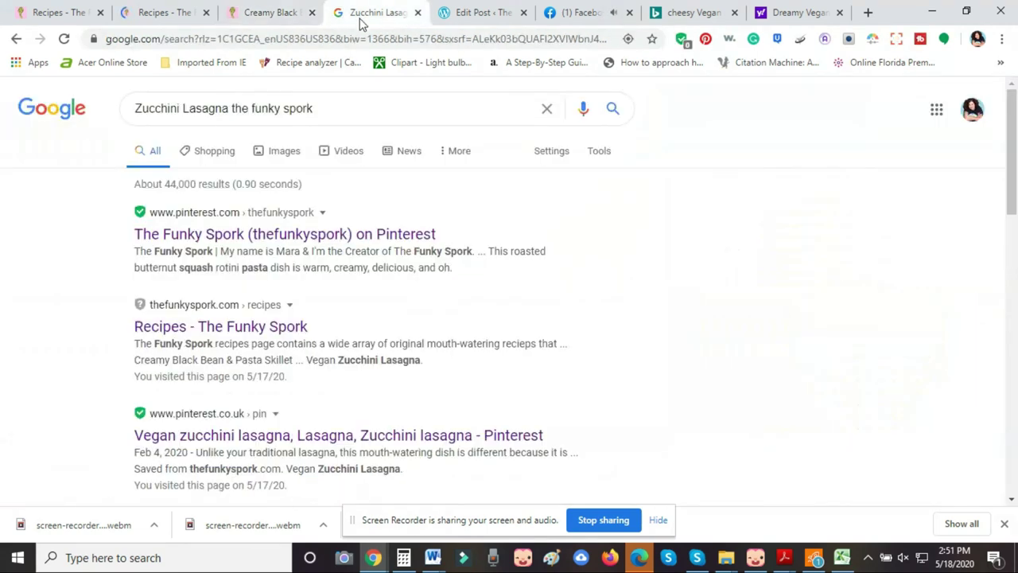
click(334, 40)
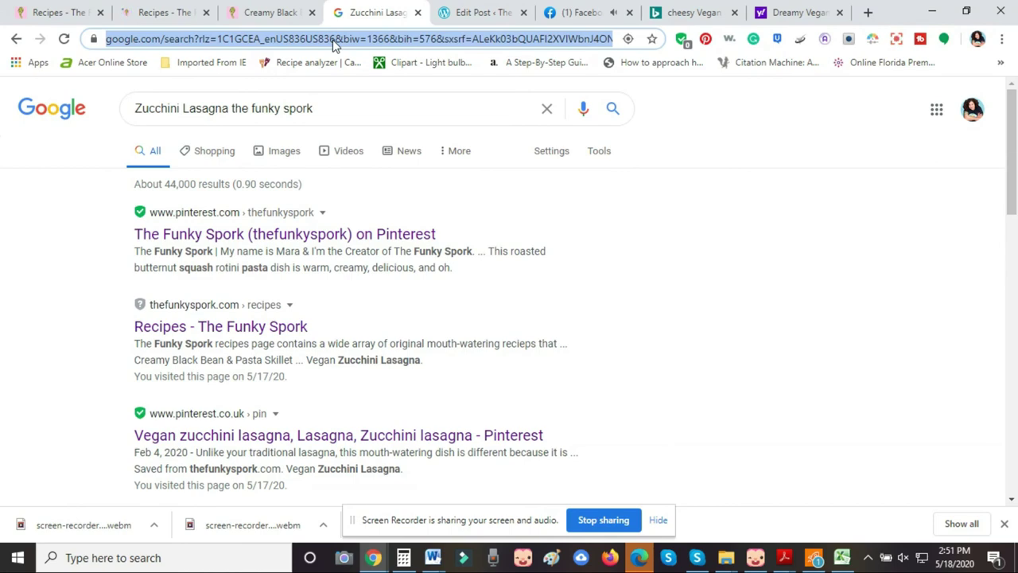
key(ctrl+v)
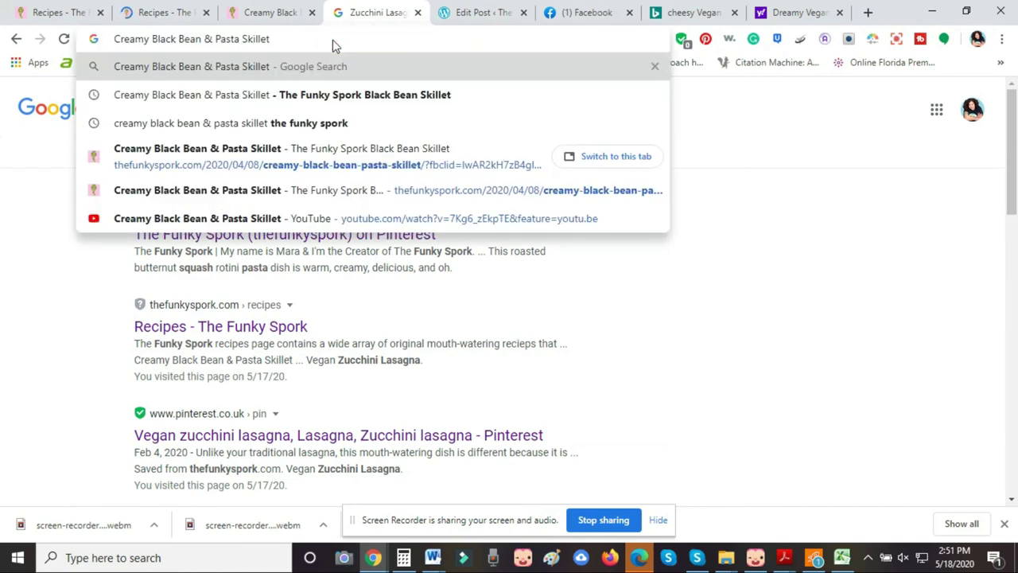
key(Return)
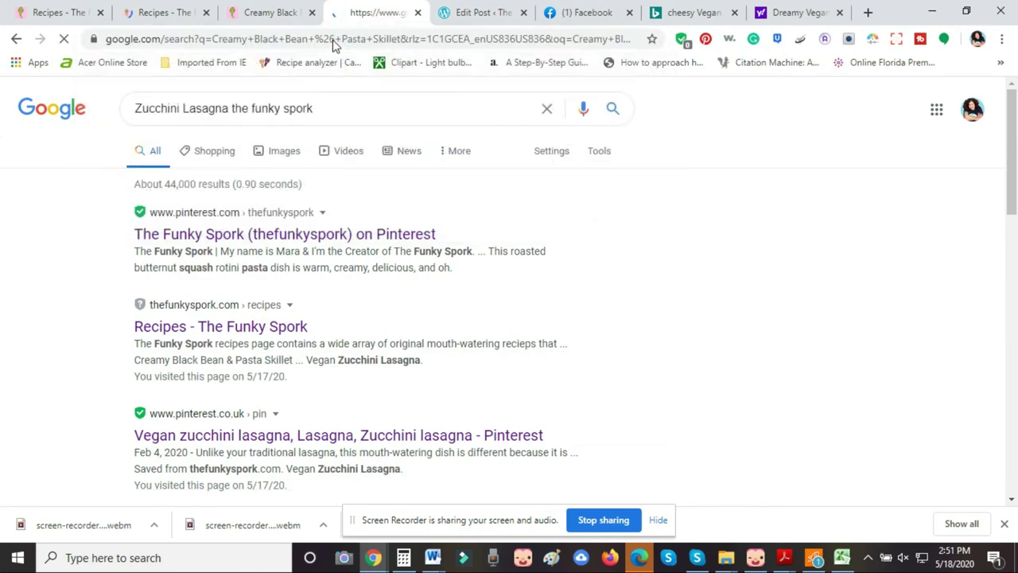